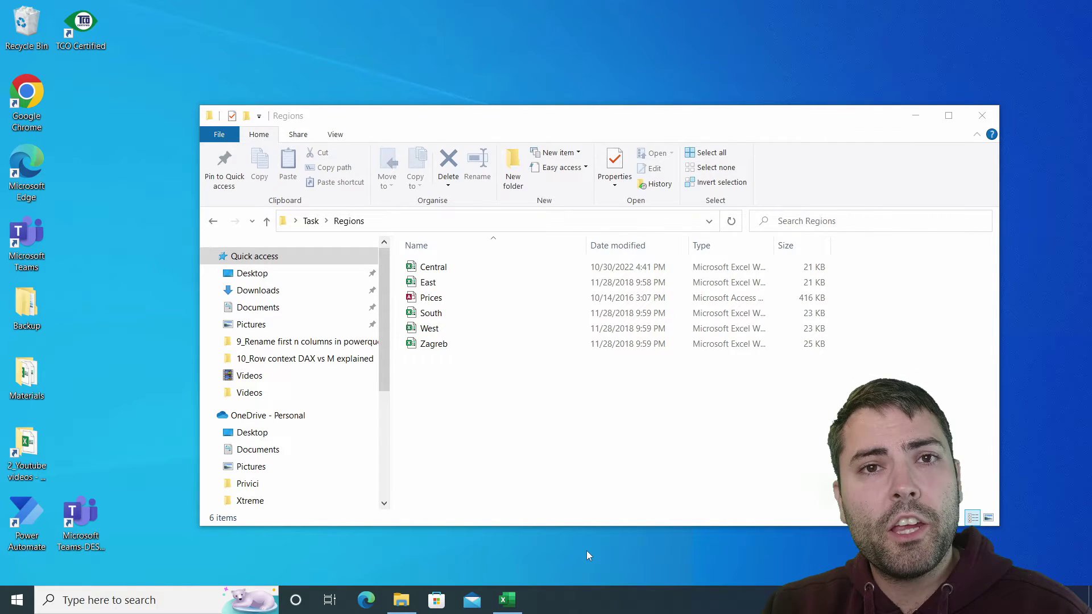
Open the Central workbook and inspect its blank top rows, store codes, header rows and measure names
click(427, 268)
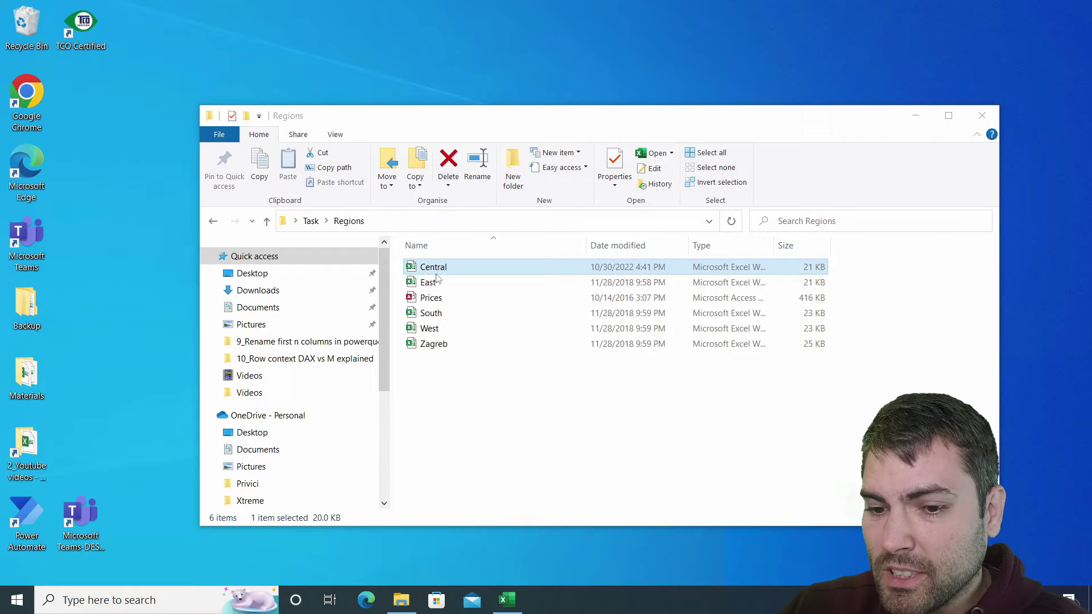
double_click(424, 269)
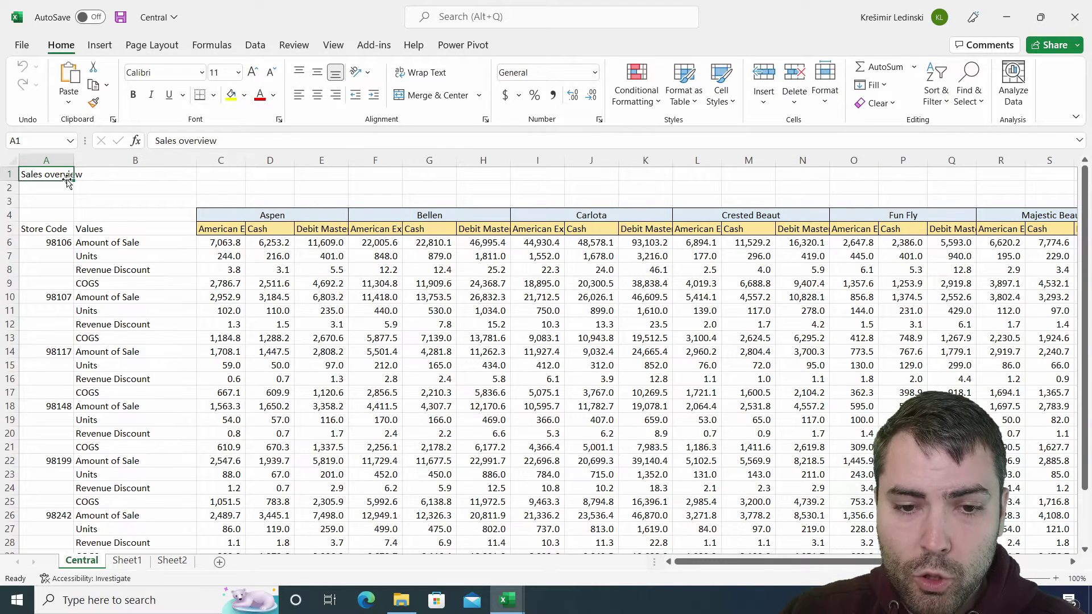
drag(10, 174, 10, 201)
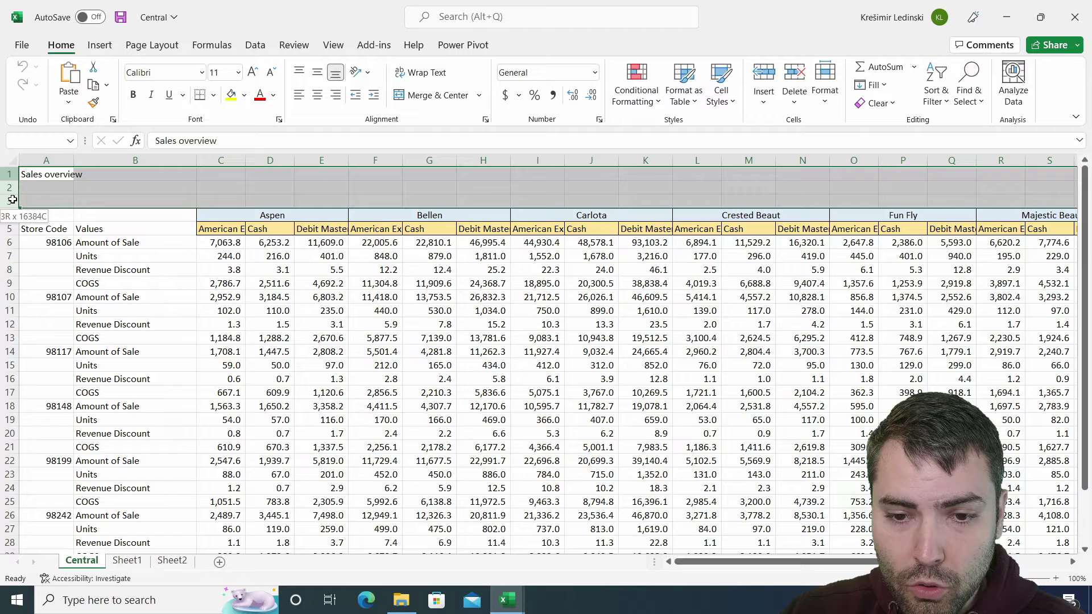
click(60, 185)
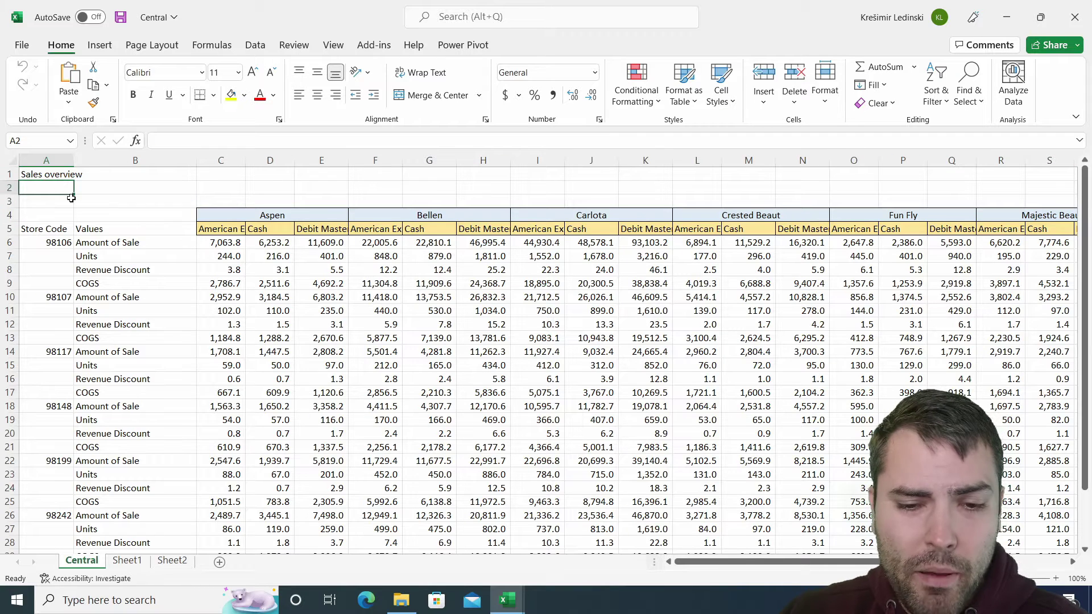
drag(35, 229, 50, 392)
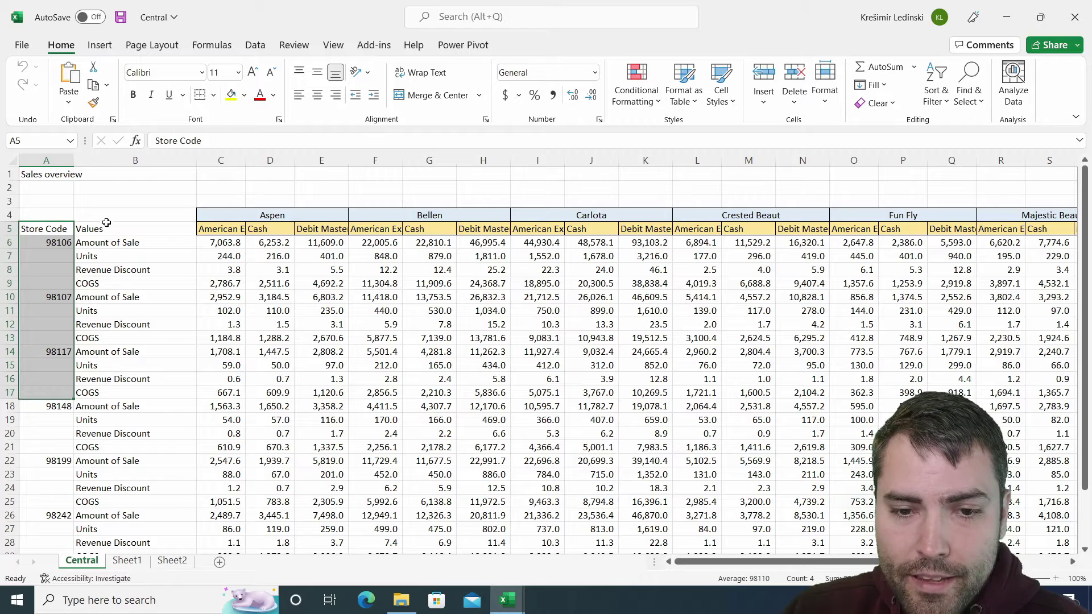
drag(9, 215, 9, 229)
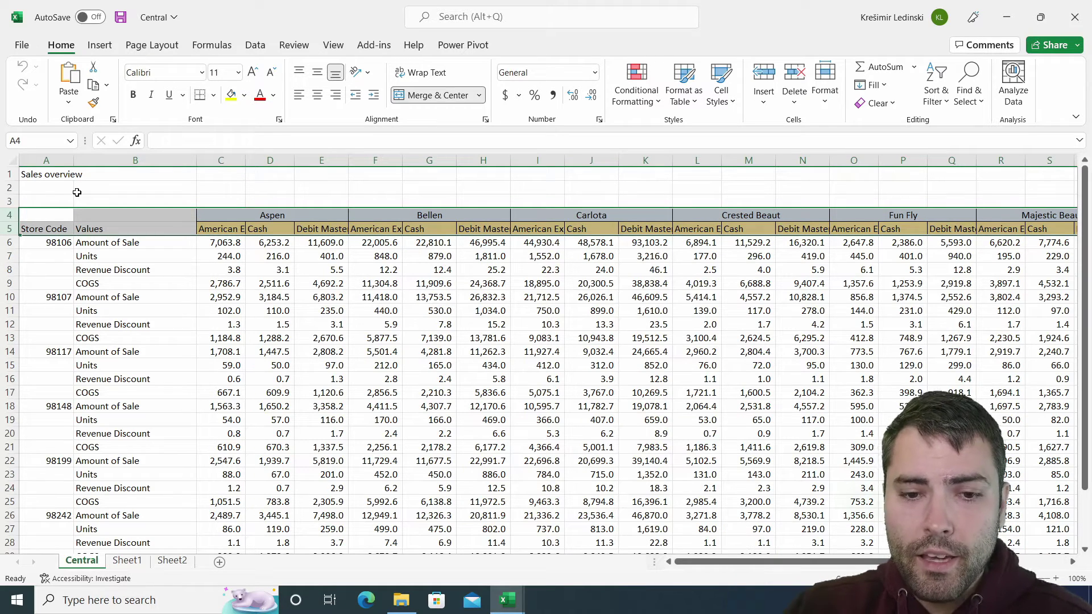
drag(121, 162, 46, 161)
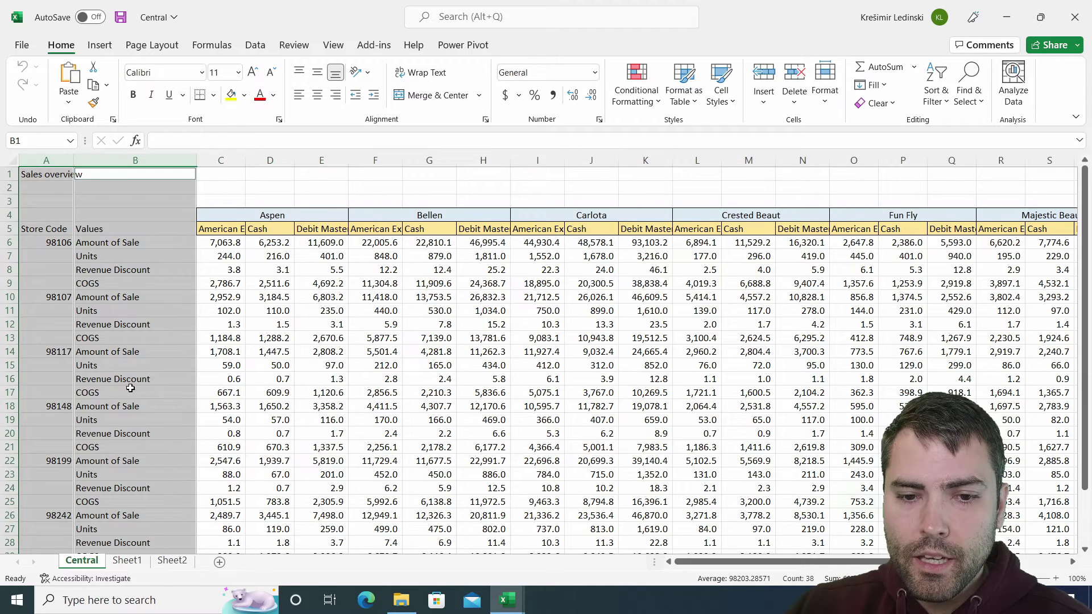
drag(135, 242, 130, 284)
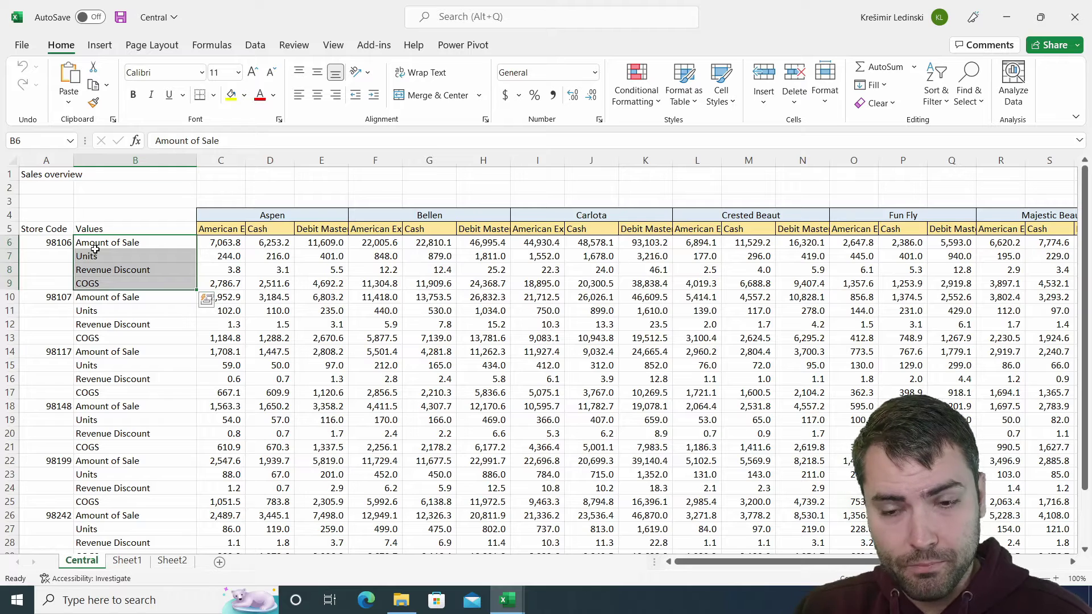
Close the Central workbook, leaving the blank Book1 workbook
click(1075, 17)
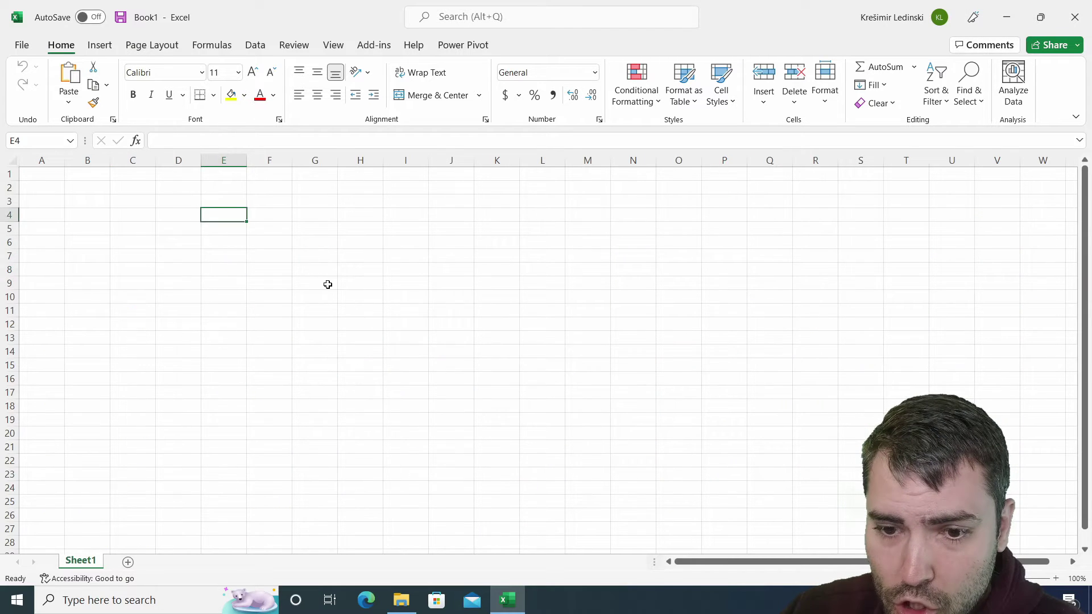
click(321, 271)
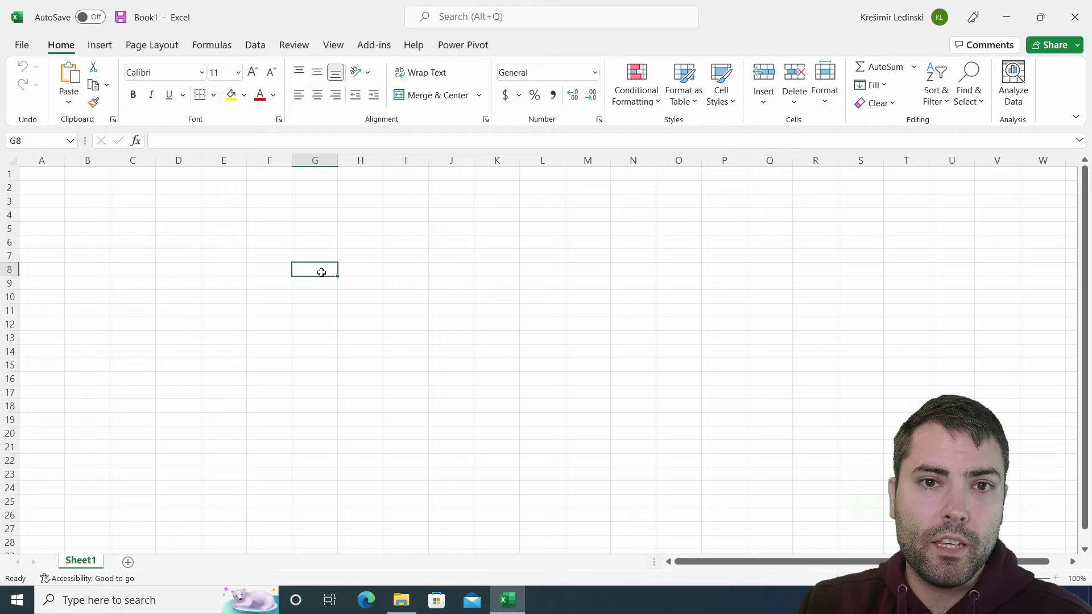
click(267, 265)
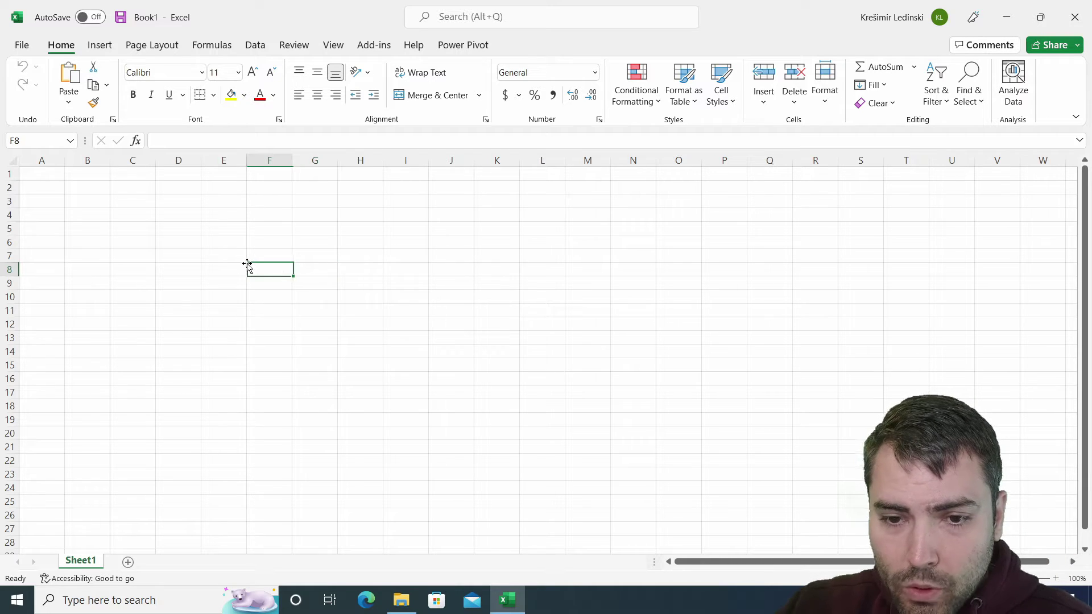
Import from an Excel workbook, picking Central from Desktop\Task\Regions to open the Navigator
click(256, 45)
click(29, 94)
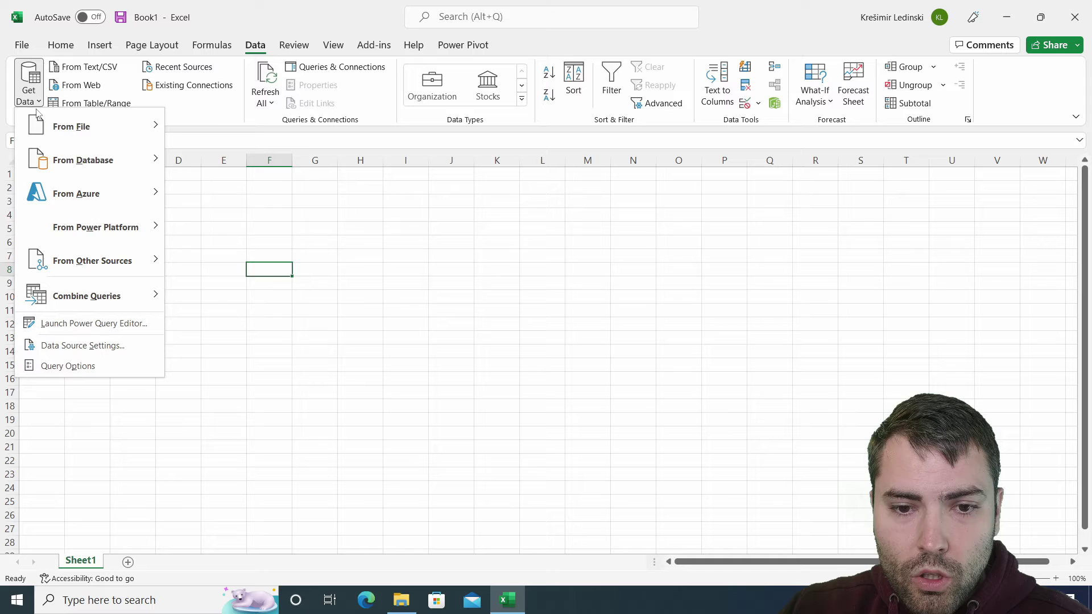
mouse_move(73, 127)
click(231, 159)
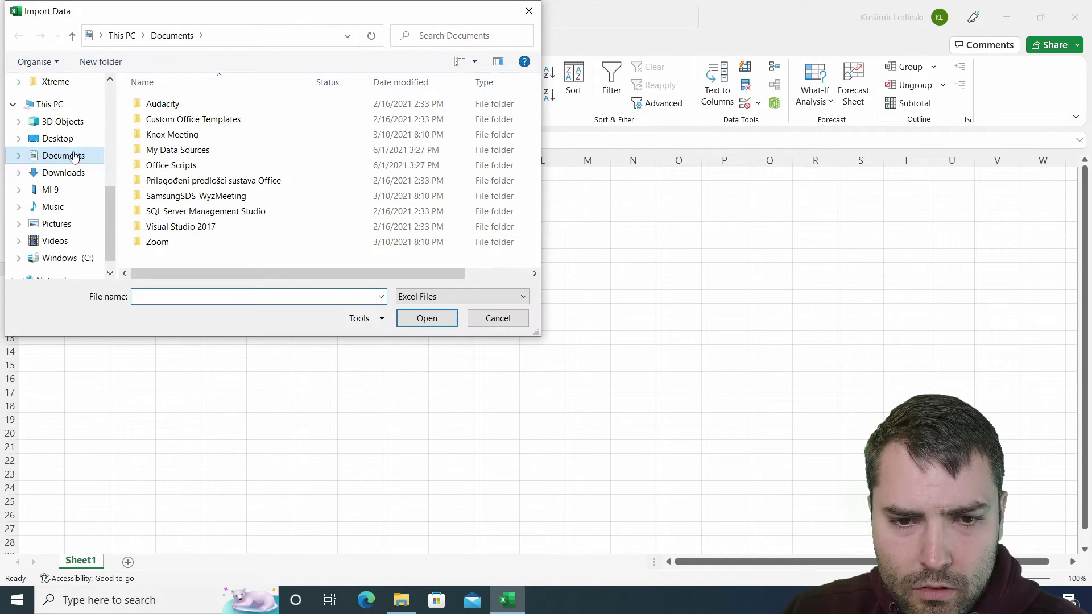
click(63, 138)
double_click(174, 140)
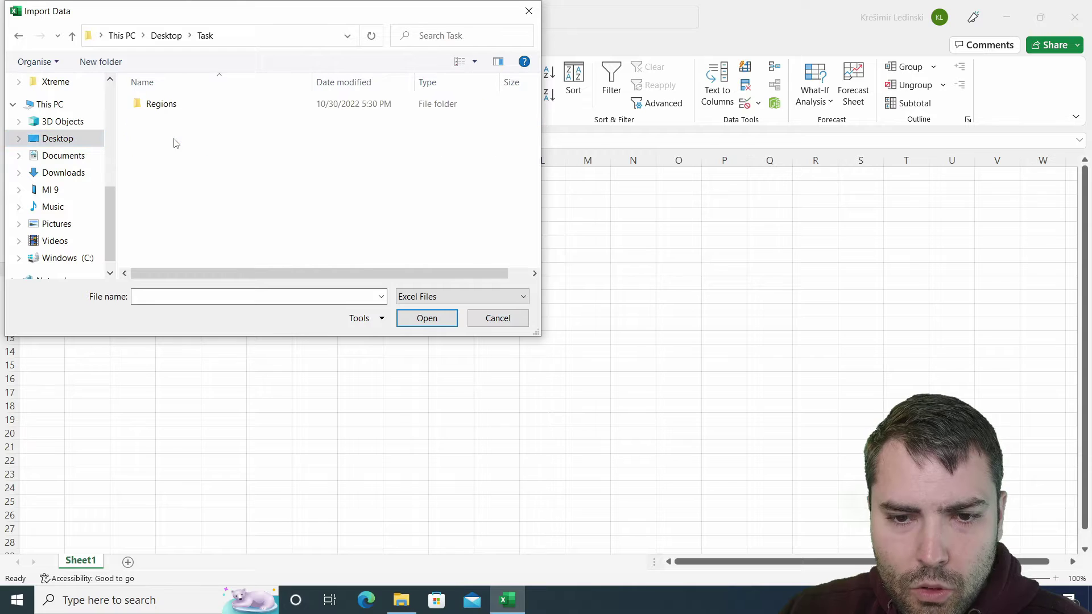
double_click(181, 103)
double_click(177, 104)
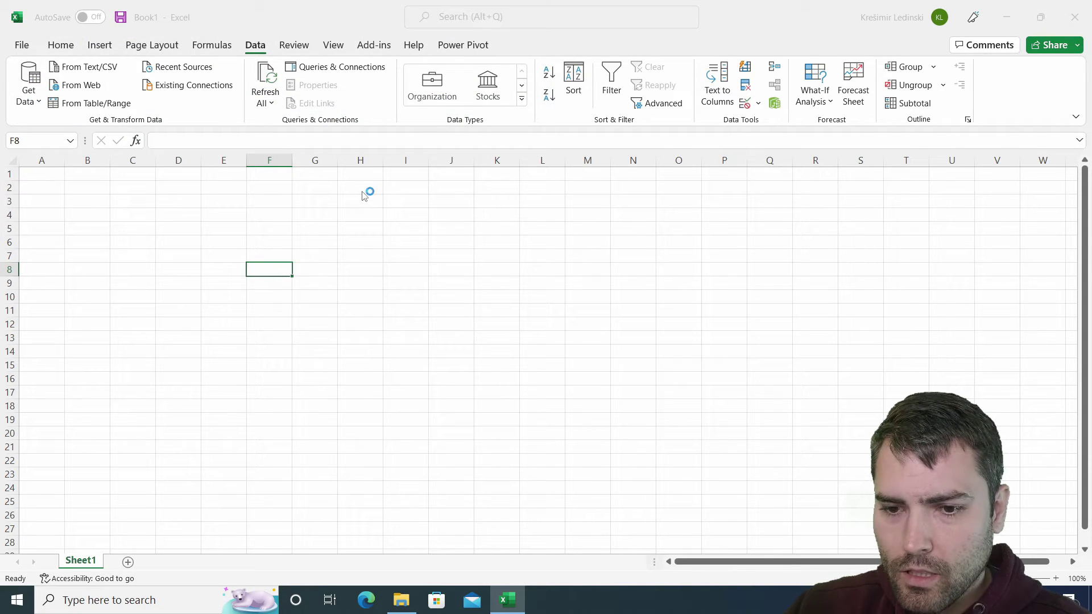
Load the Central sheet into Power Query Editor as the Central query via Transform Data
click(322, 199)
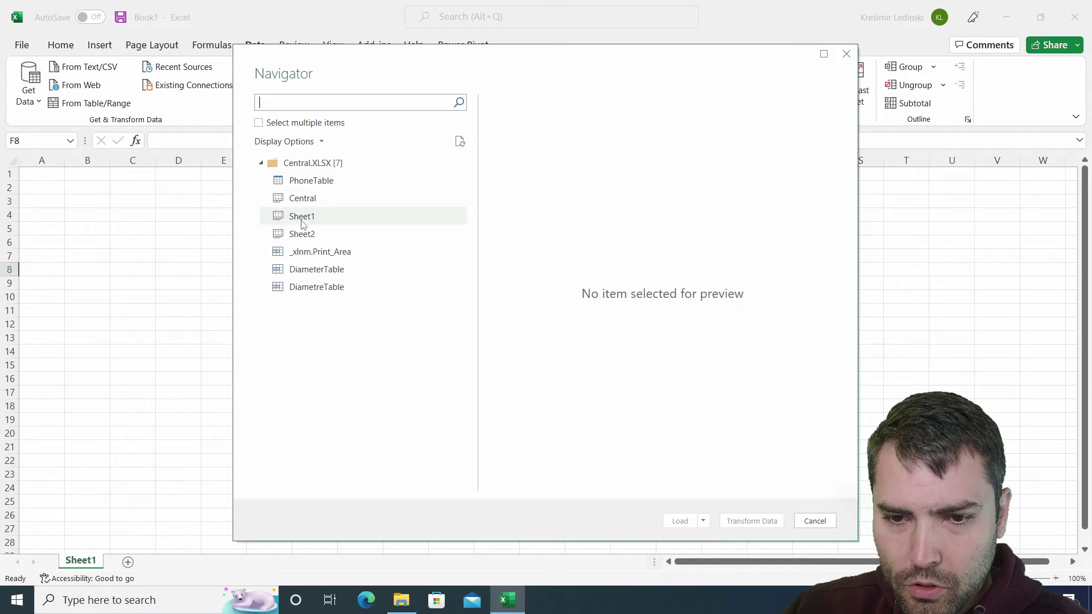
click(765, 520)
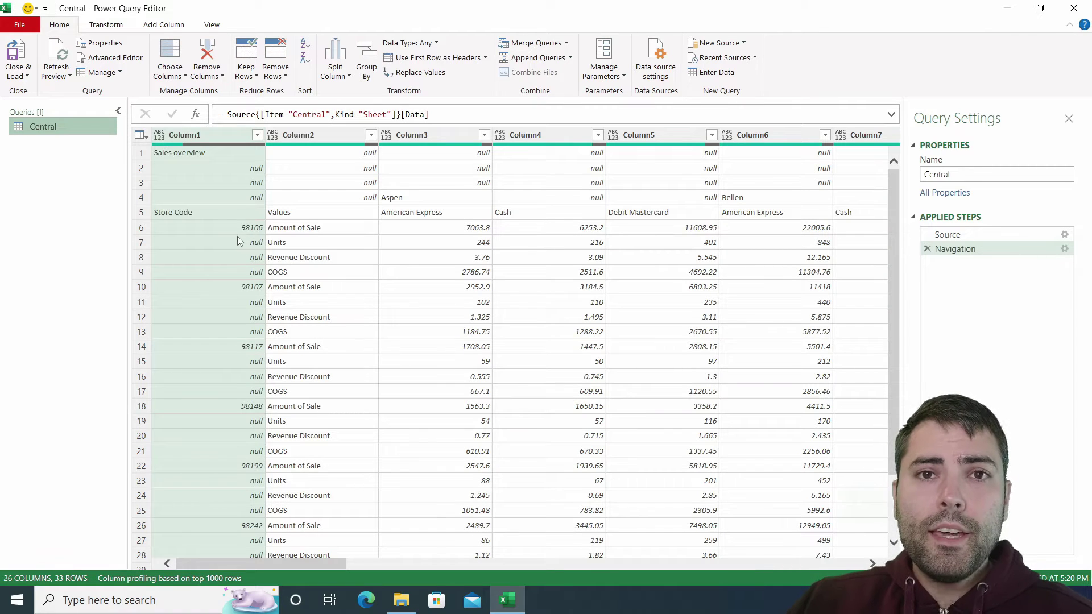
right_click(61, 130)
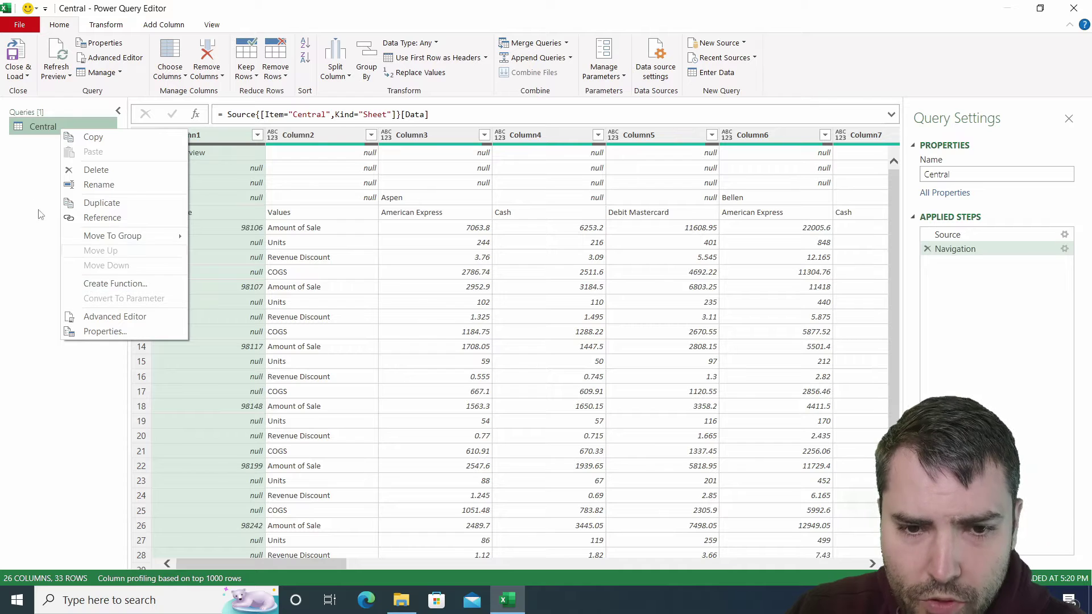
click(35, 197)
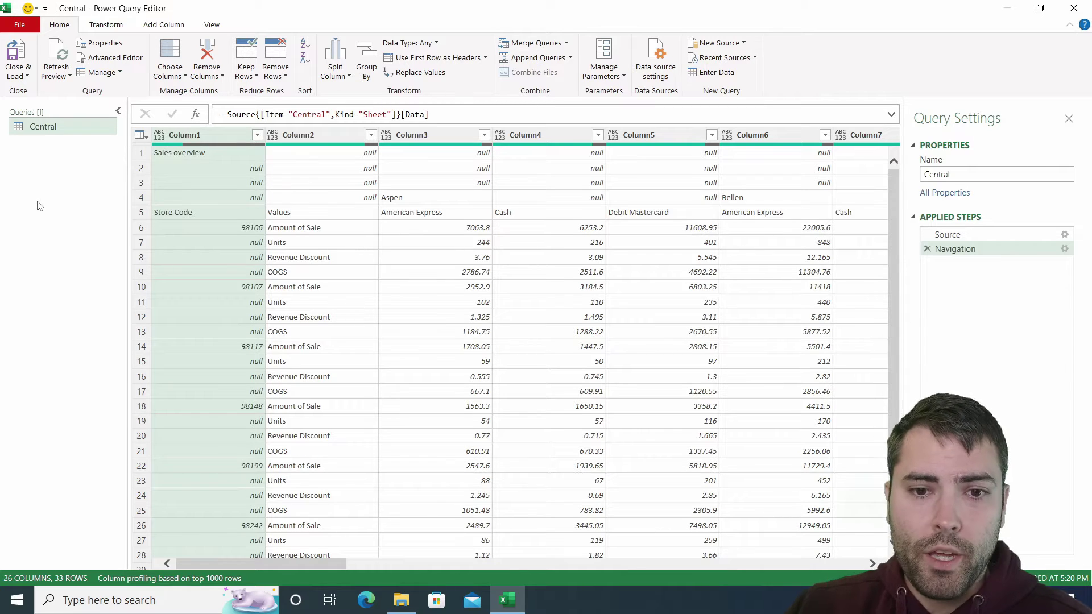
Insert a new step after Navigation and rename it Start
right_click(970, 260)
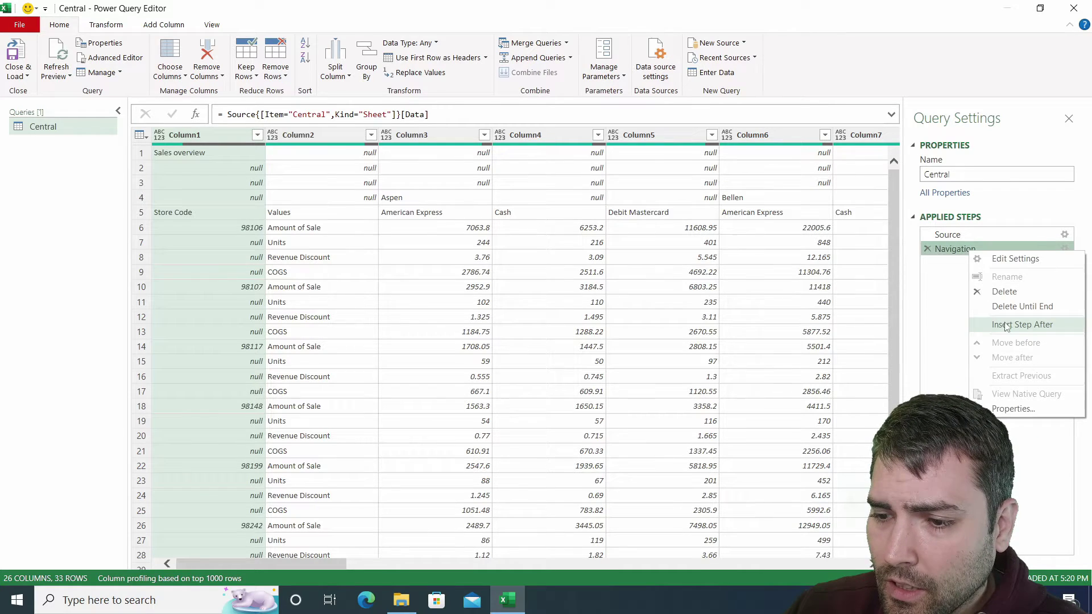
click(1006, 324)
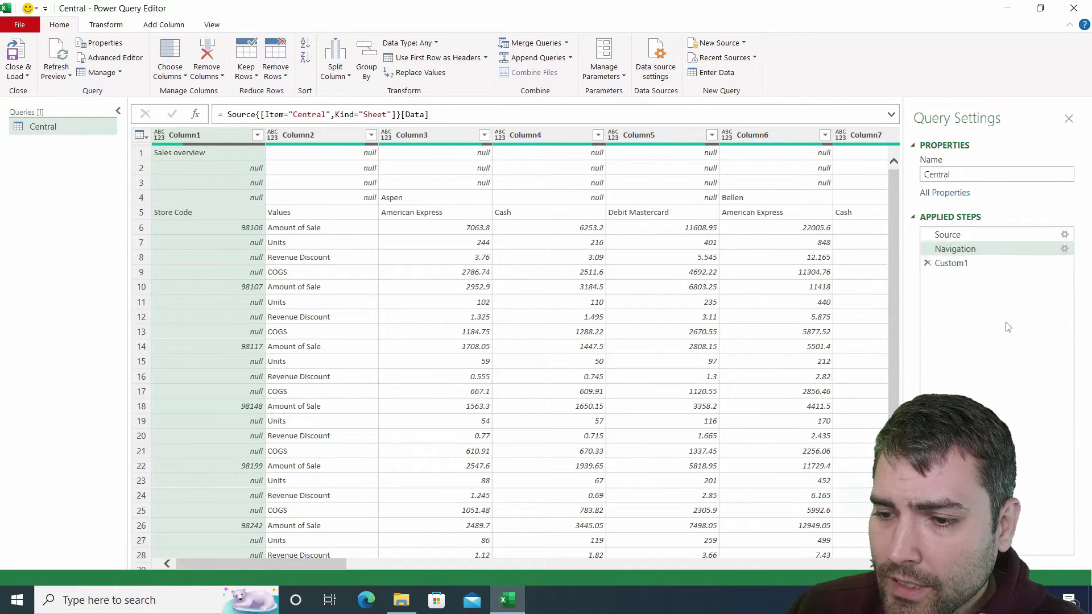
right_click(965, 262)
click(993, 284)
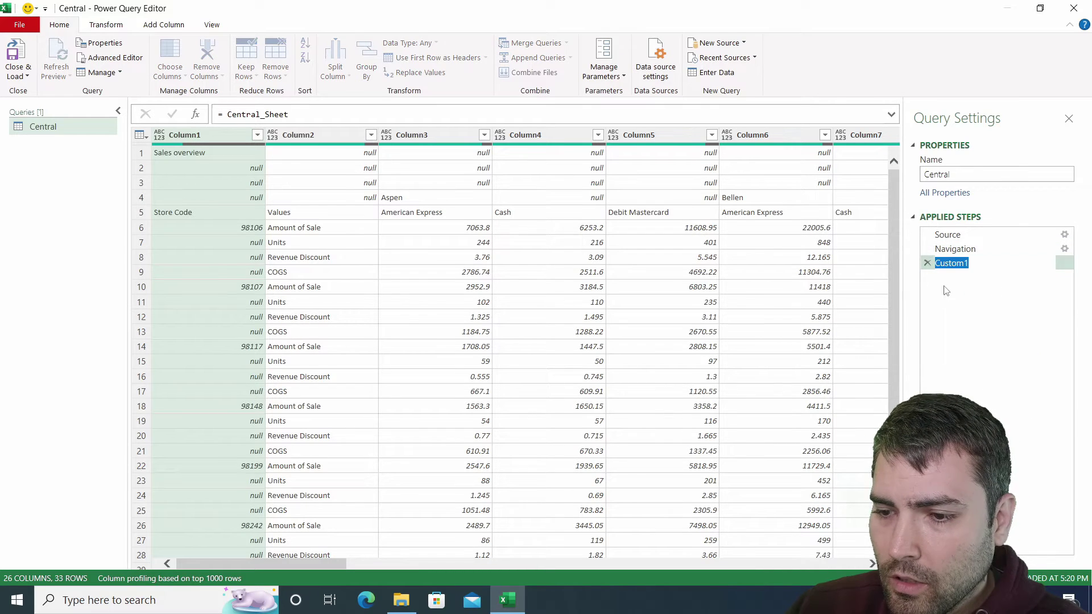
text(Start)
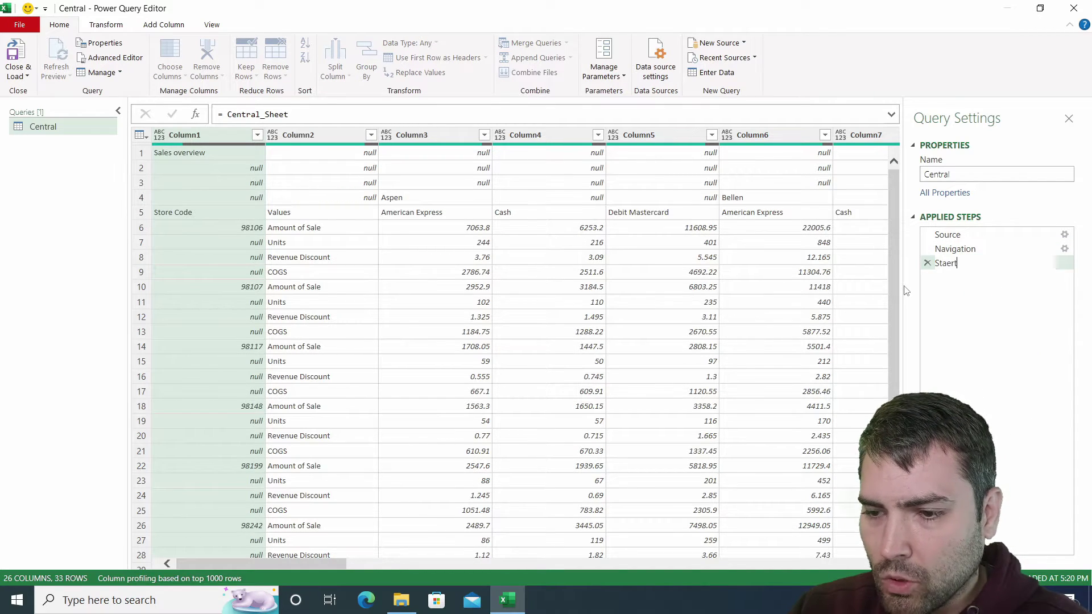
key(Return)
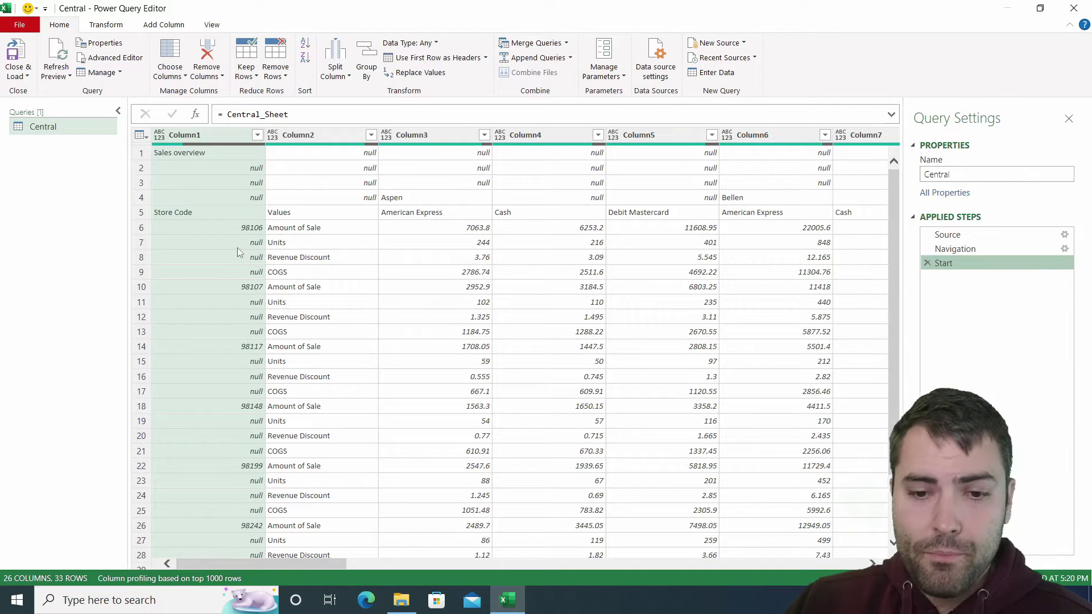
Remove the top 3 rows of the table
click(219, 203)
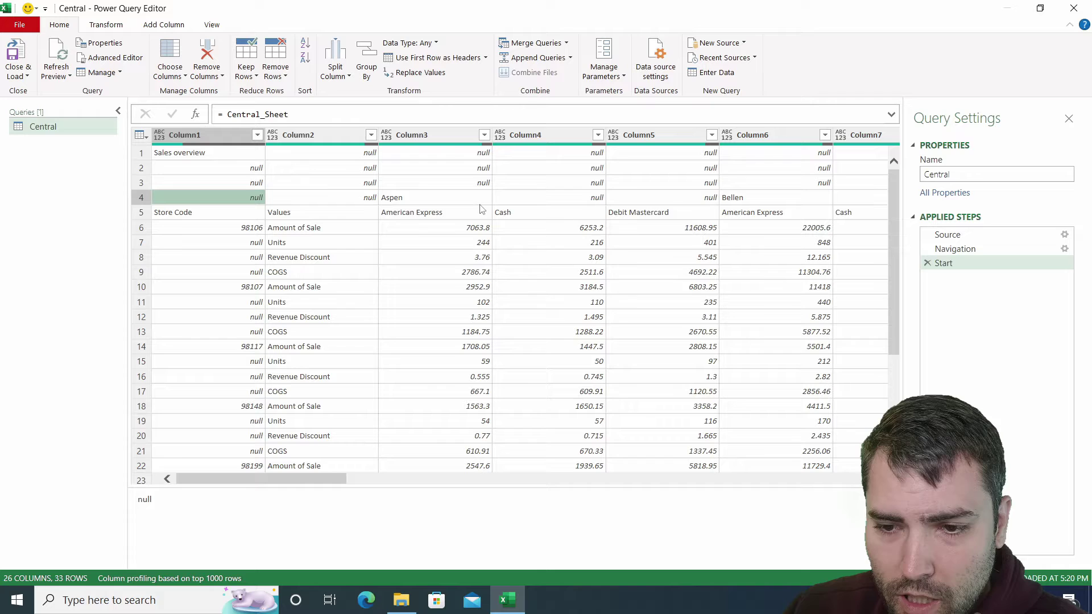
click(139, 134)
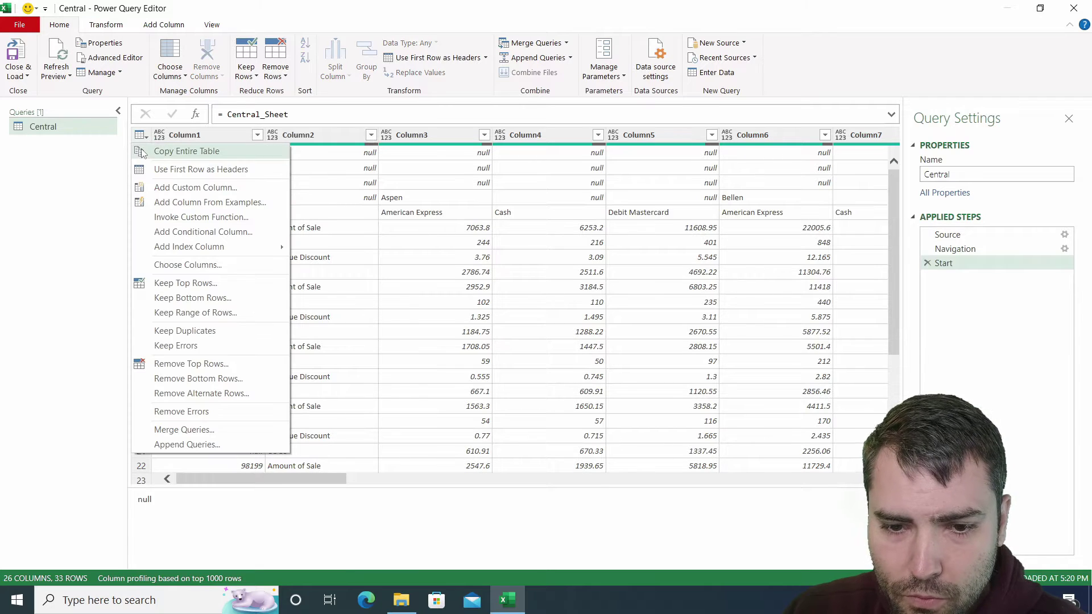
click(185, 366)
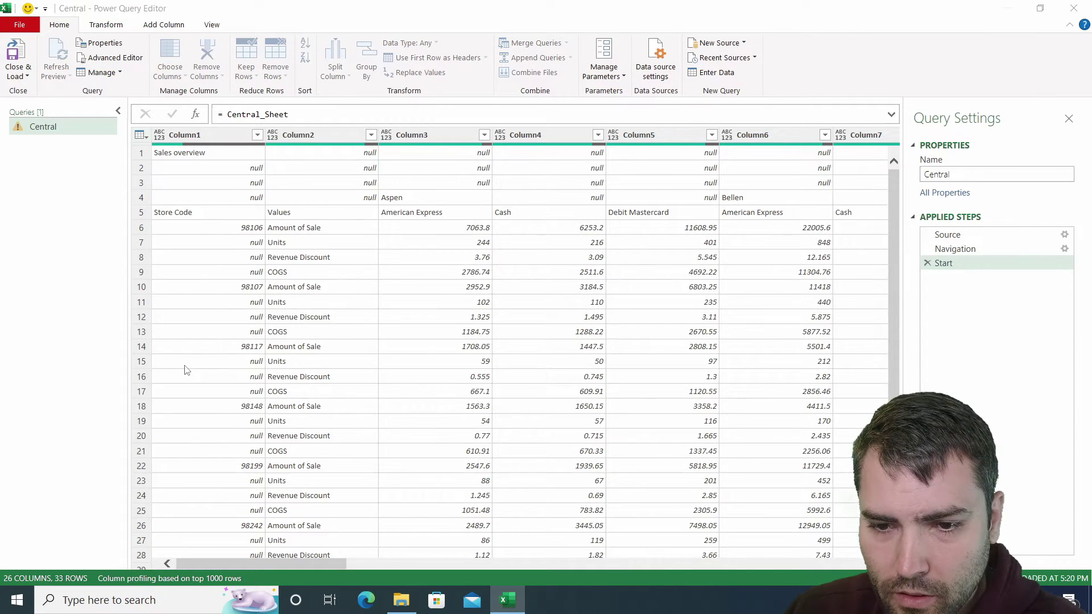
text(3)
click(721, 336)
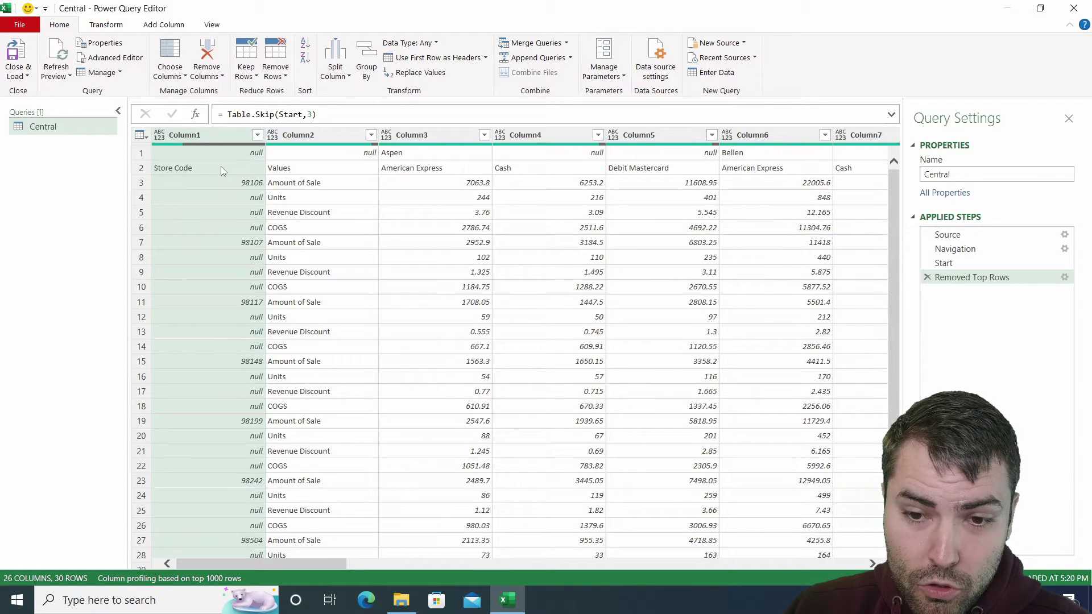
Try transposing the table, then delete the Transposed step to revert it
click(432, 135)
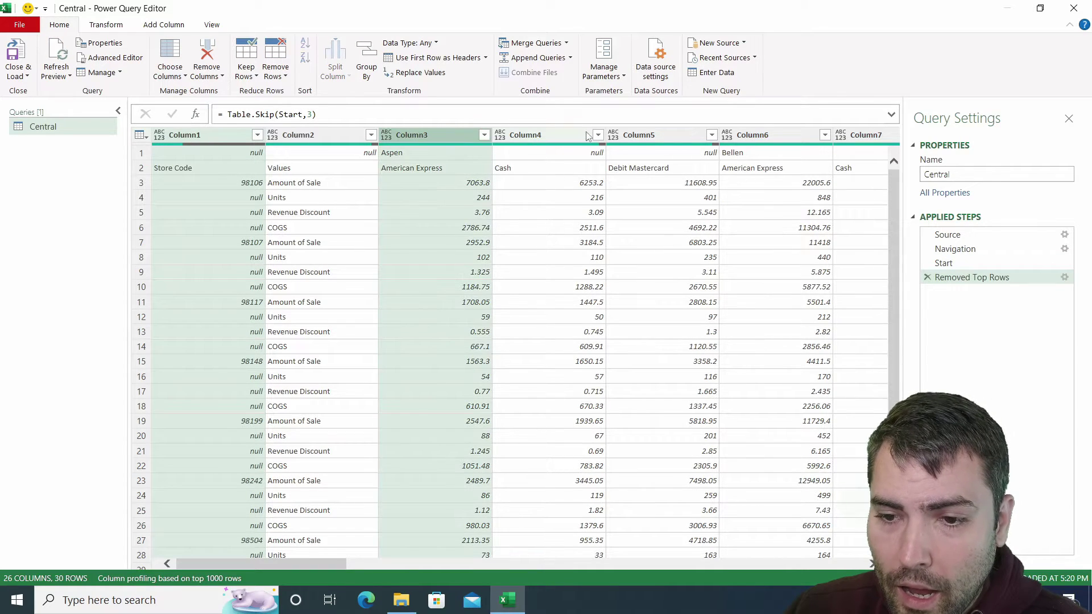
click(417, 135)
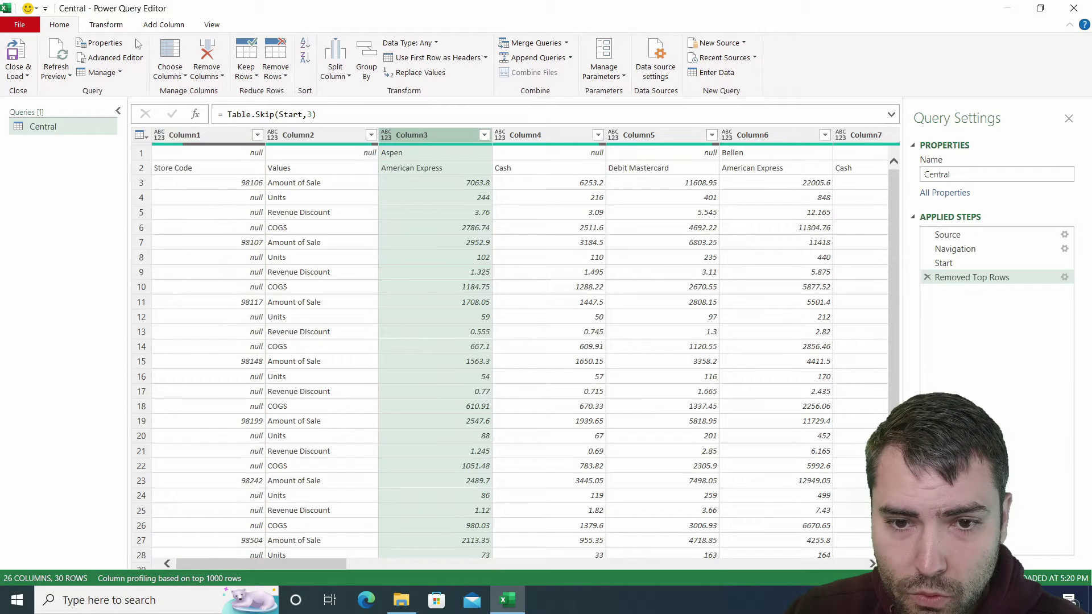
click(106, 25)
click(107, 44)
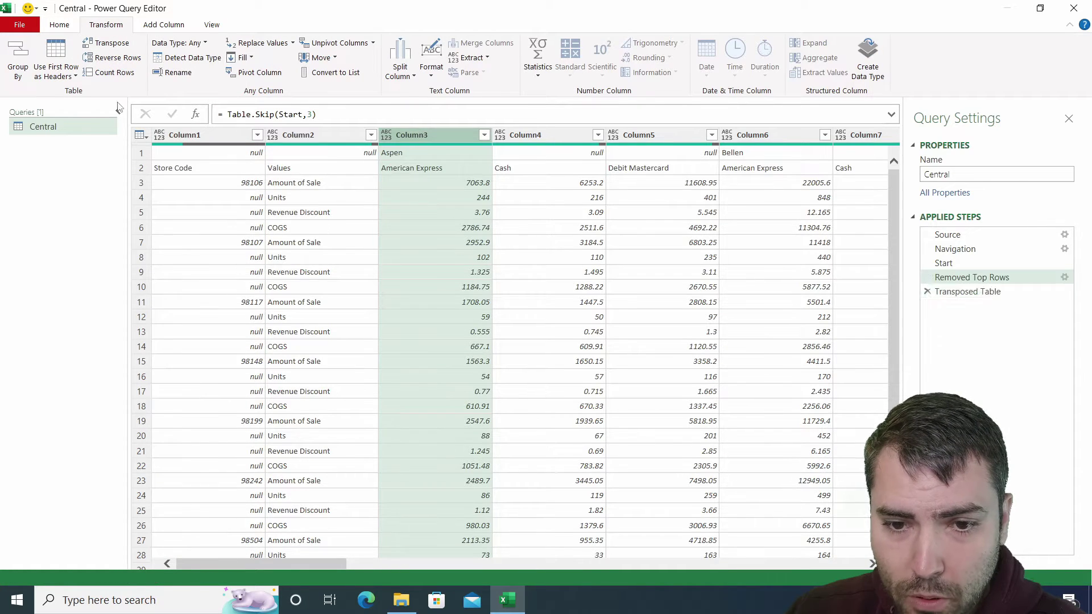
ctrl+click(198, 137)
ctrl+click(316, 139)
click(199, 137)
shift+click(301, 139)
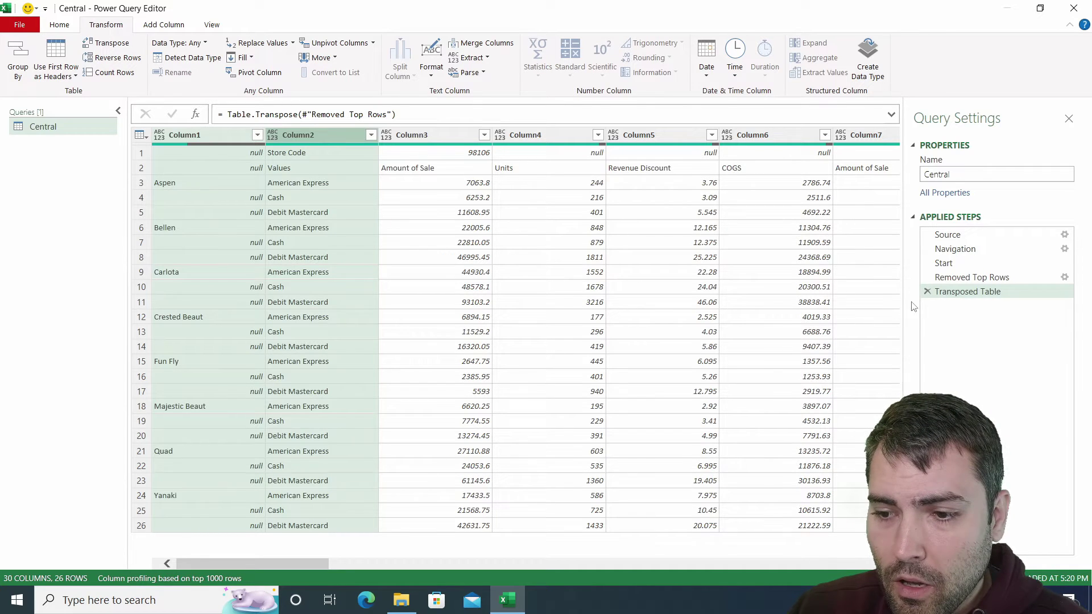
click(927, 291)
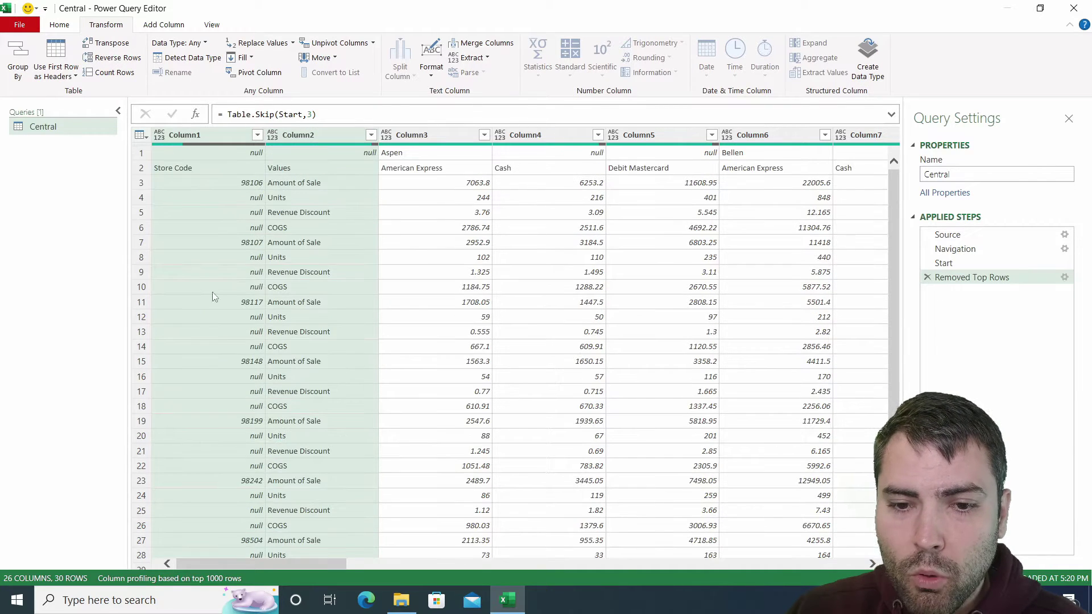
click(195, 186)
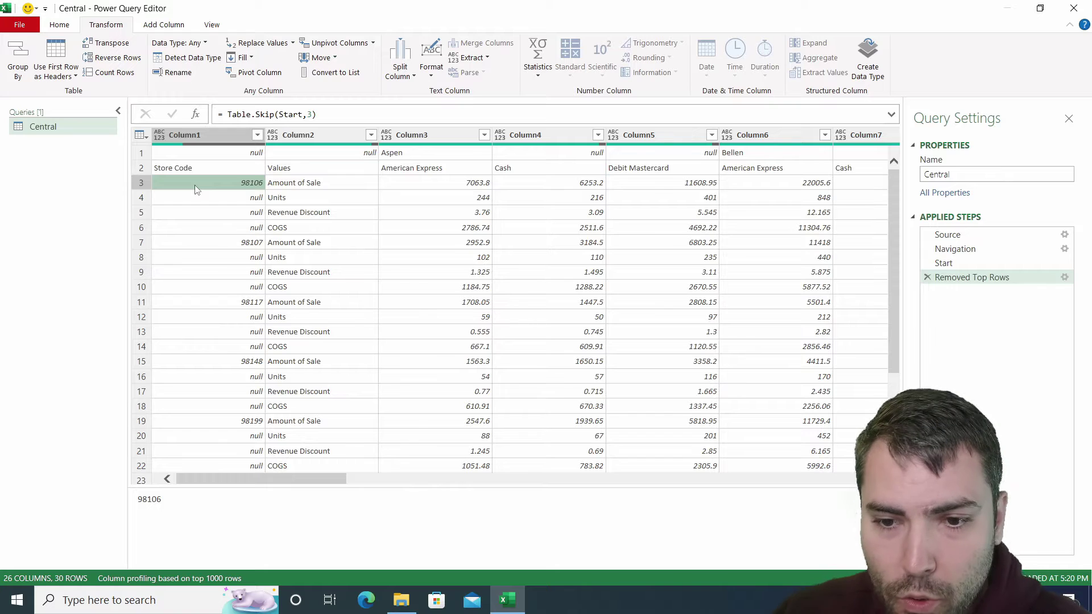
Keep only the top 2 rows of the table
click(141, 134)
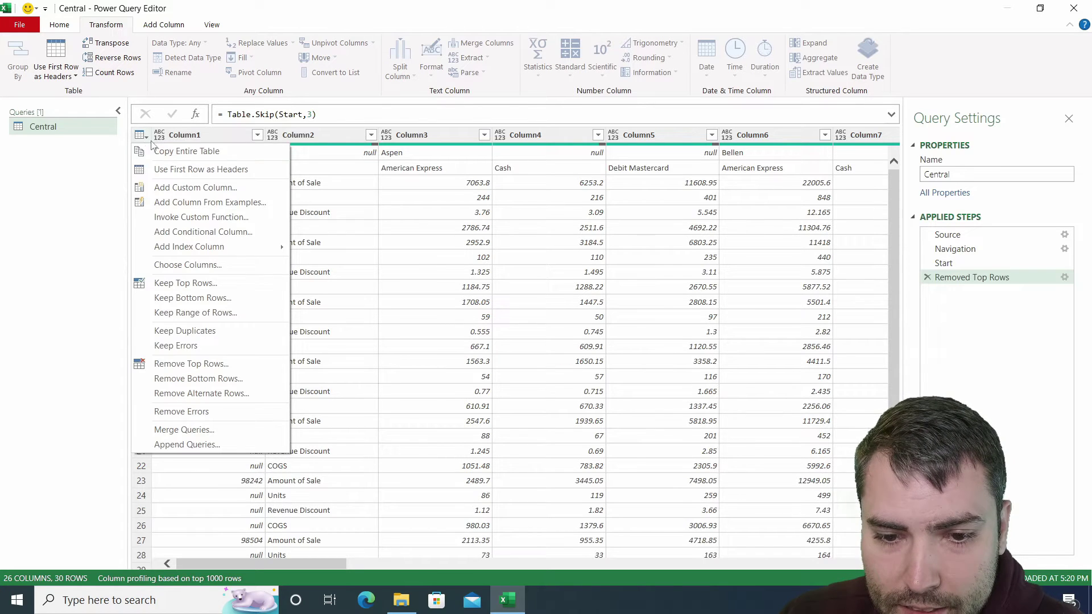
click(180, 283)
text(2)
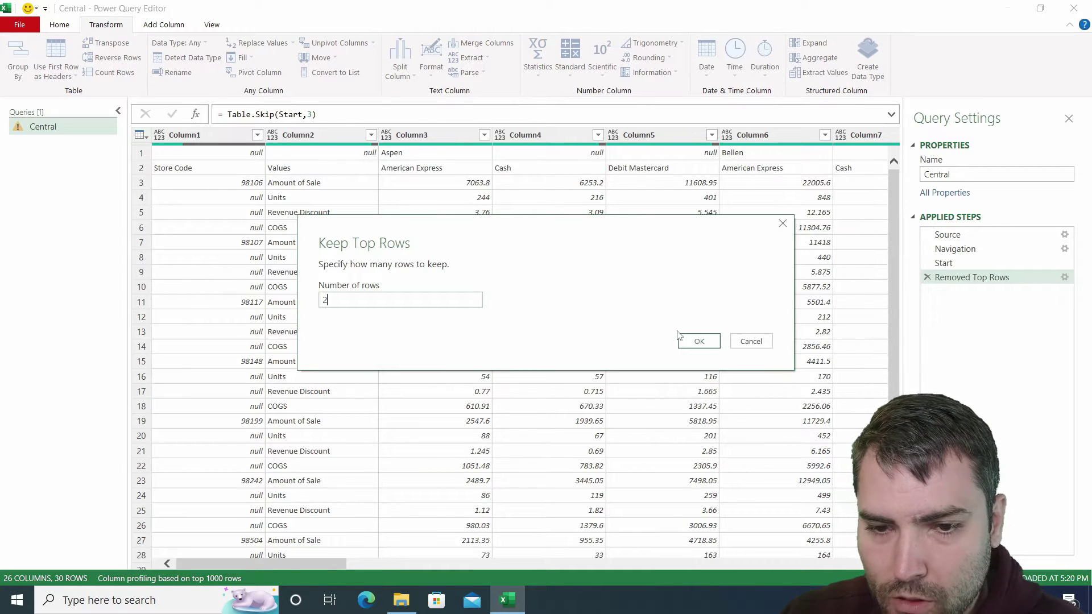
click(698, 342)
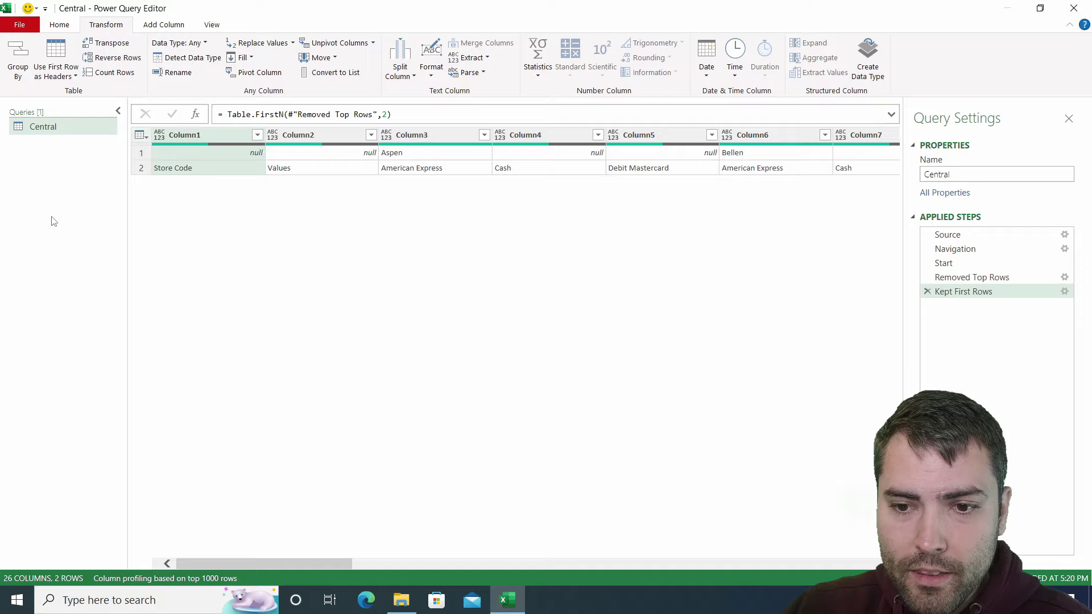
Transpose the two header rows into columns and fill store names down Column1
click(108, 43)
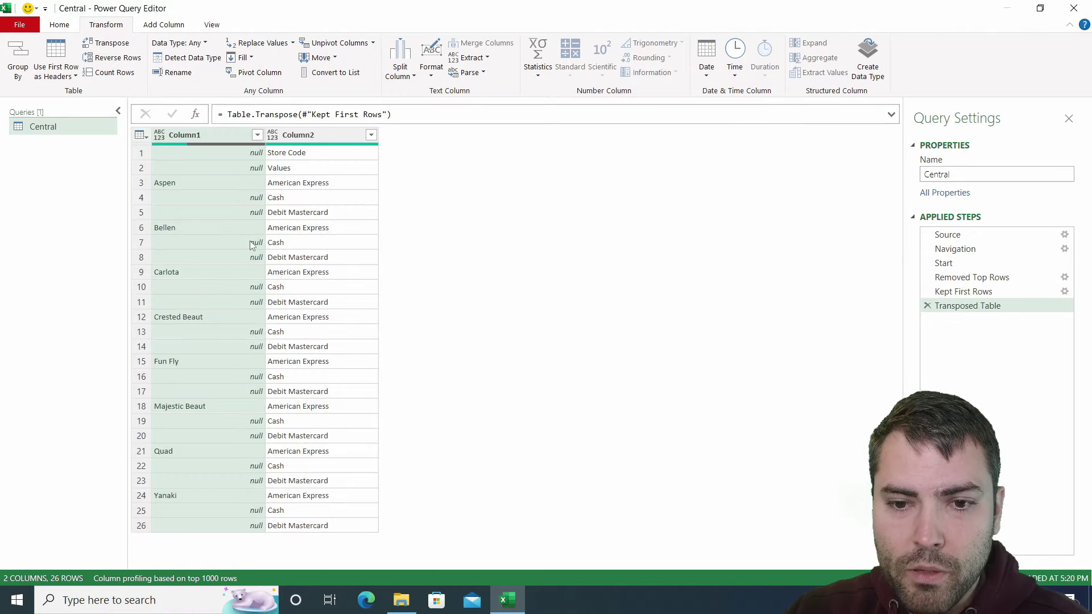
right_click(195, 138)
mouse_move(312, 371)
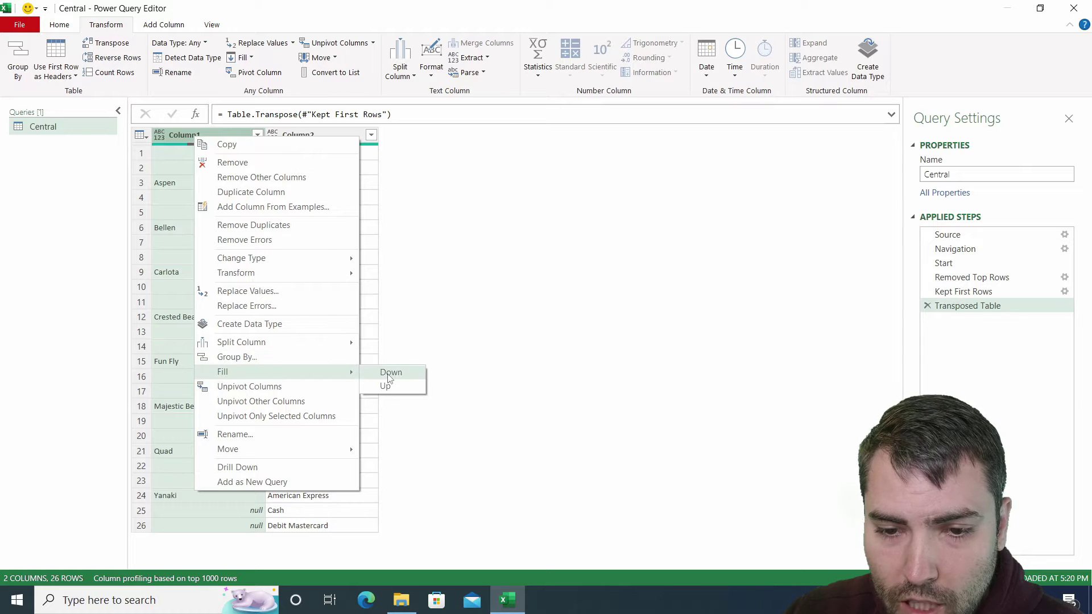
click(392, 373)
click(315, 136)
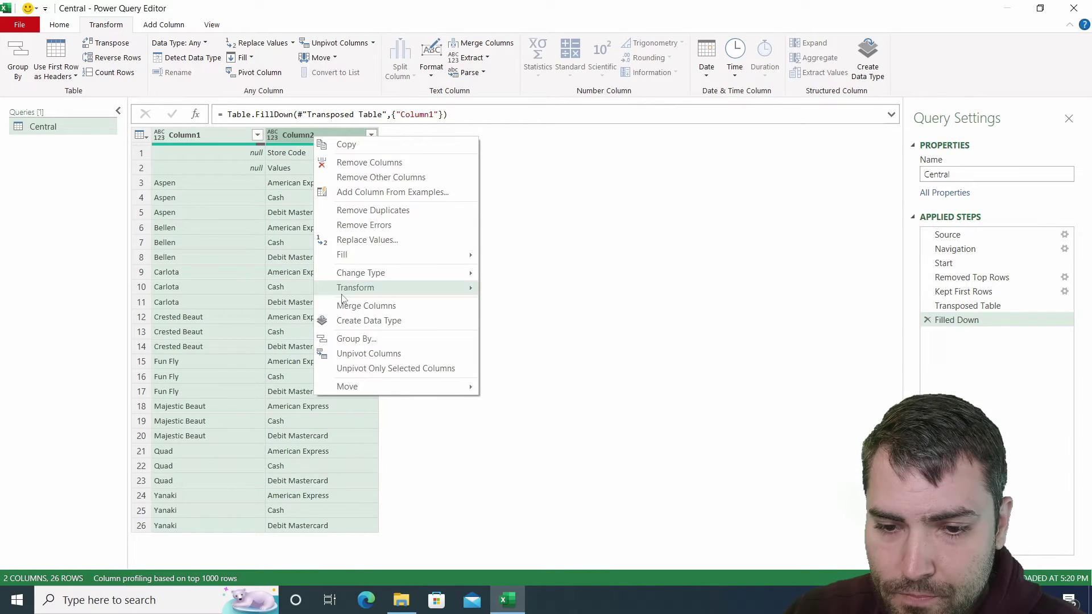
Merge Column1 and Column2 with a ';' separator, then transpose into one 26-column row
click(354, 305)
click(361, 286)
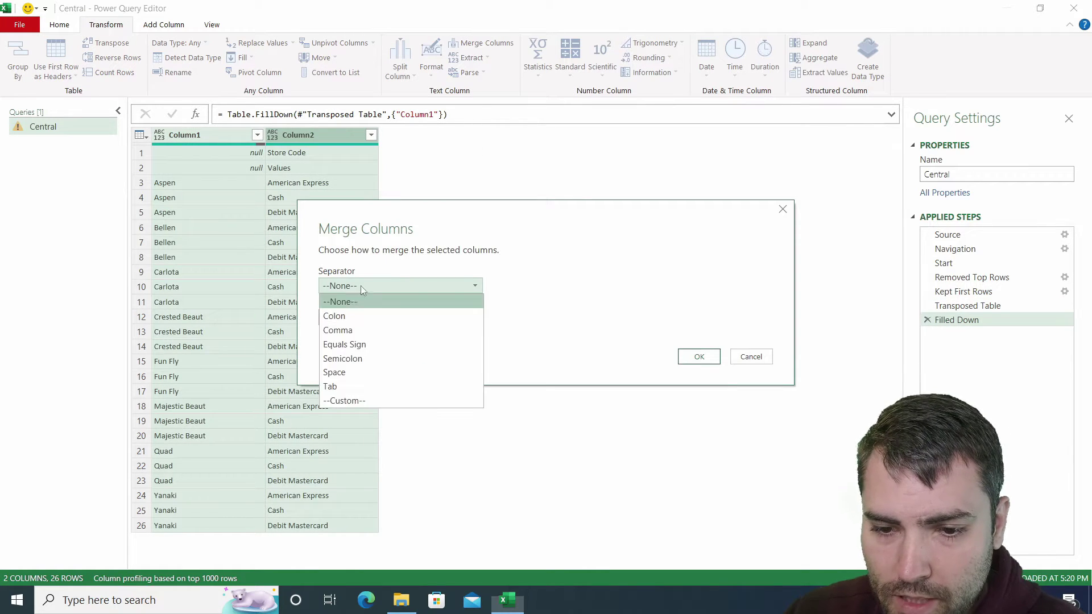
click(345, 401)
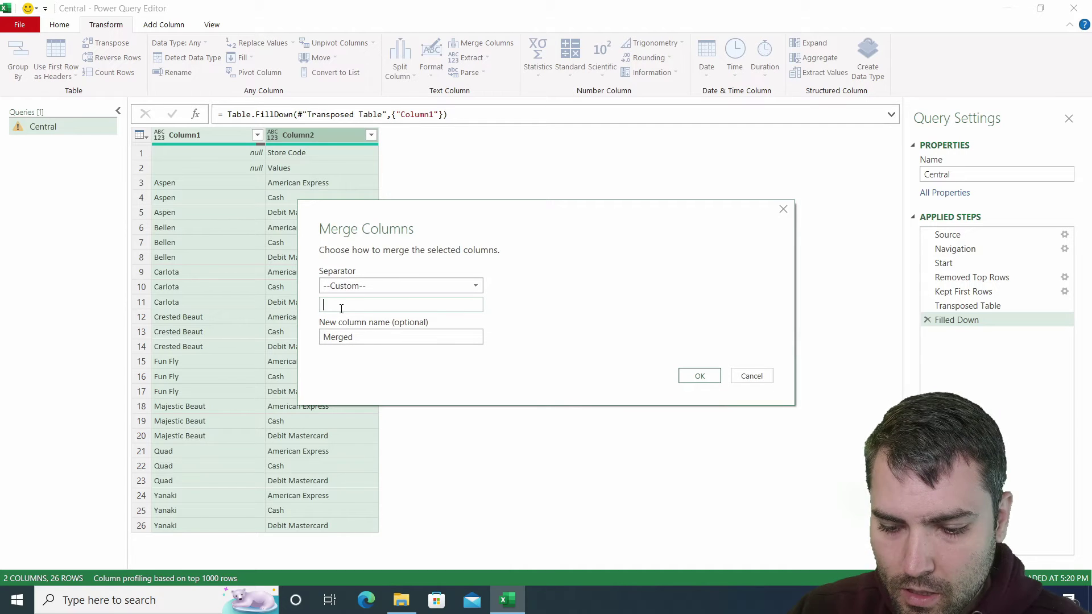
click(697, 377)
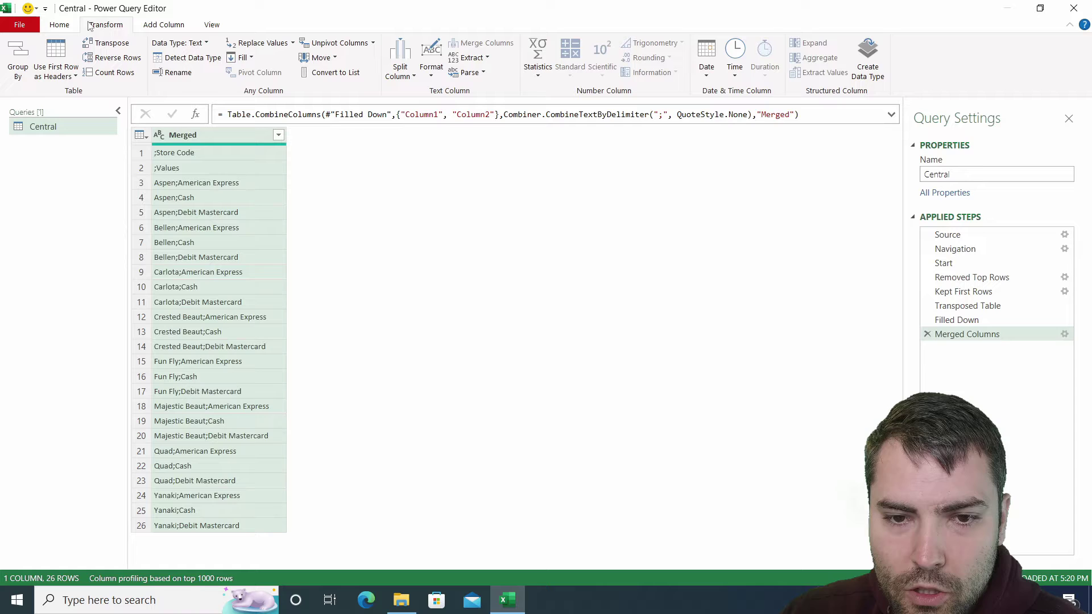
click(105, 44)
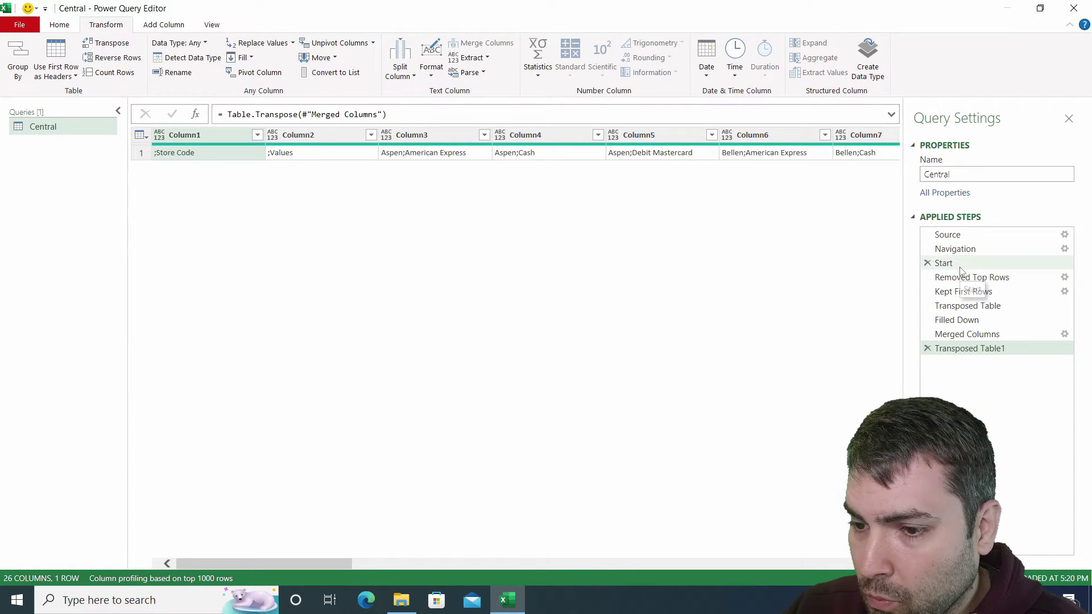
click(944, 262)
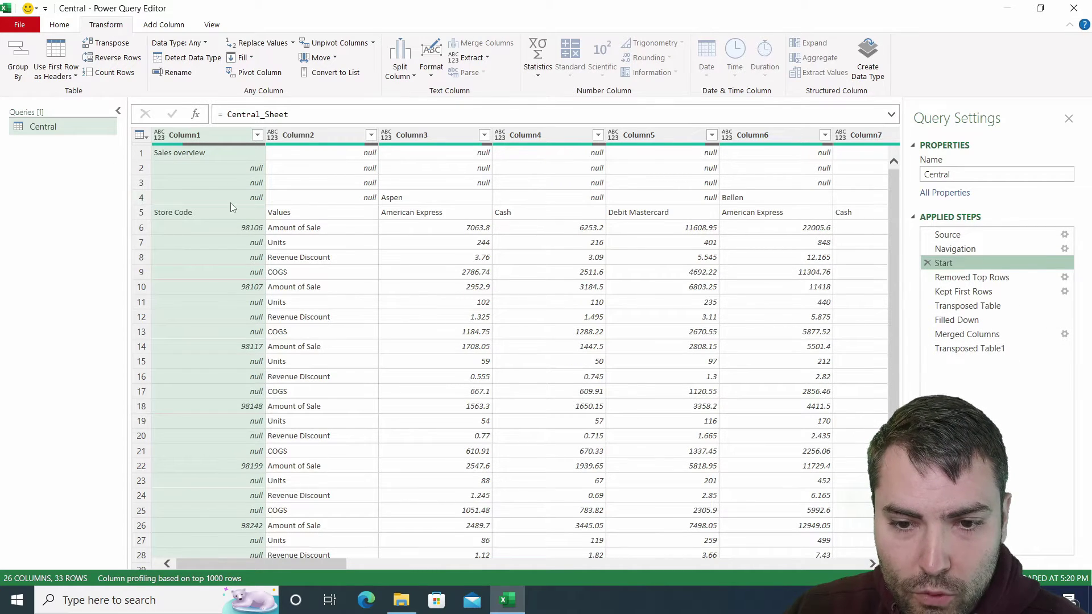
Insert a step after Transposed Table1 with formula = Start, restoring the 33-row sheet data
click(977, 349)
right_click(967, 352)
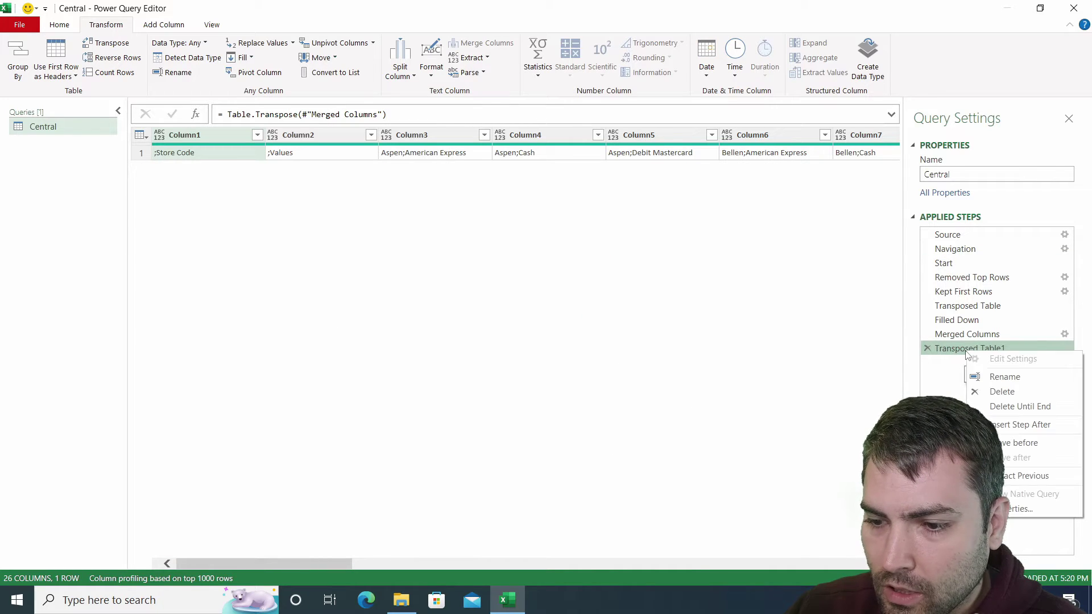
click(1022, 426)
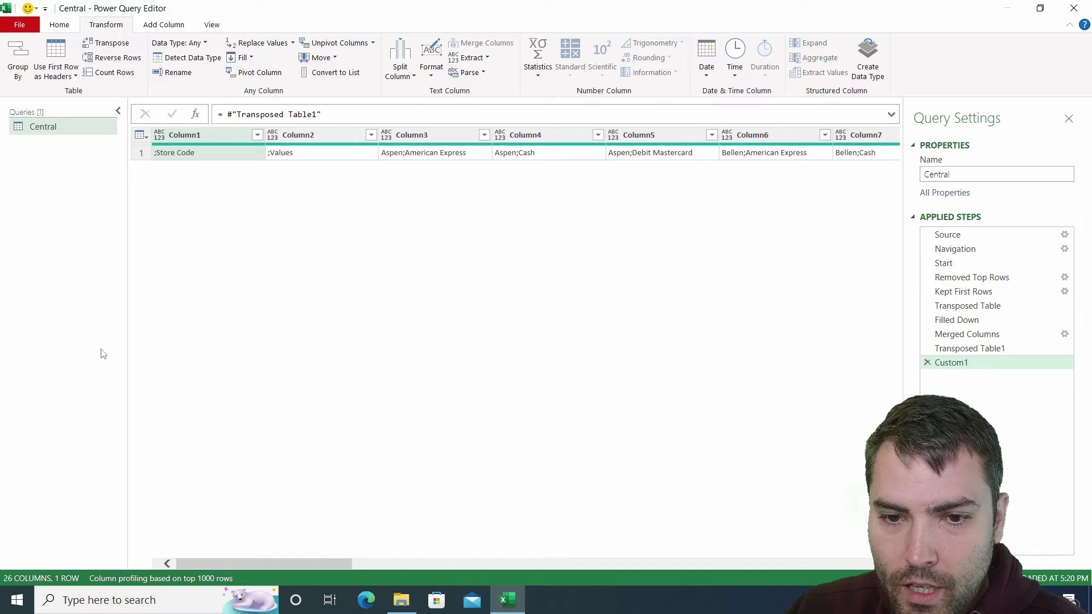
drag(339, 113, 227, 114)
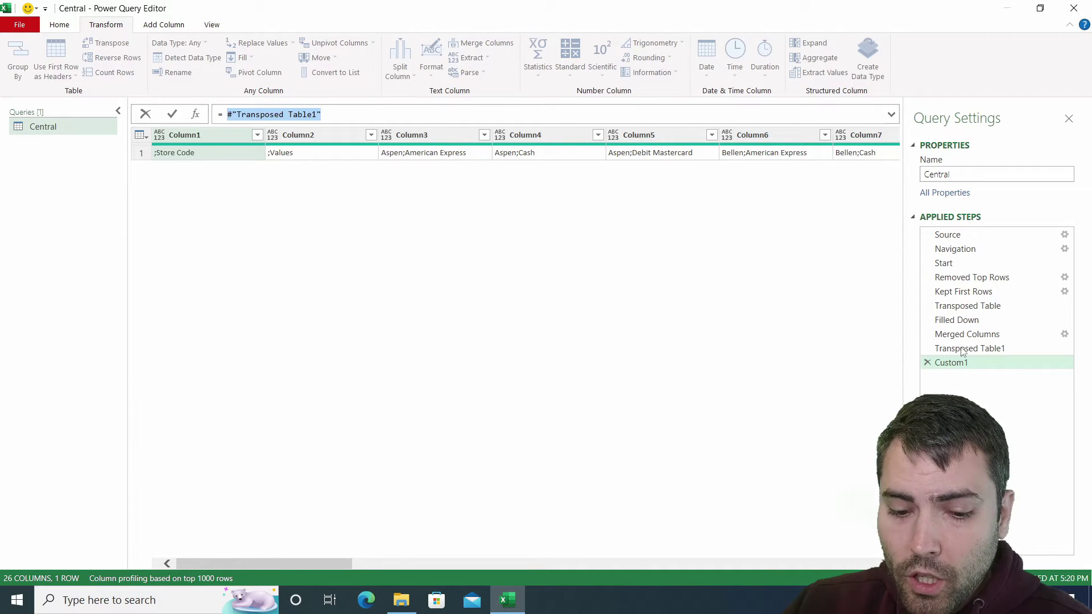
text(sta)
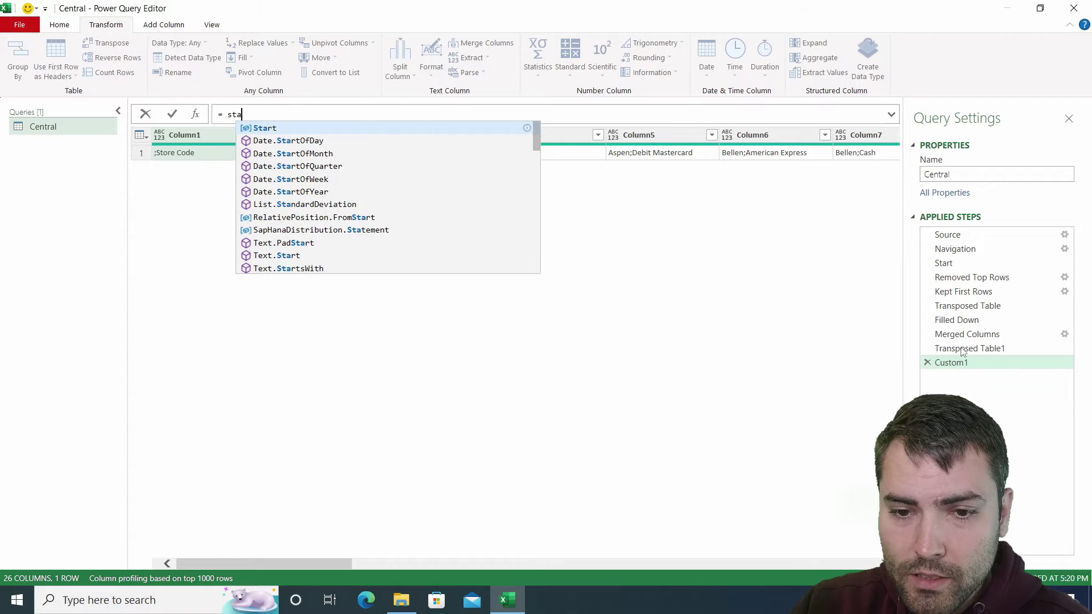
key(Tab)
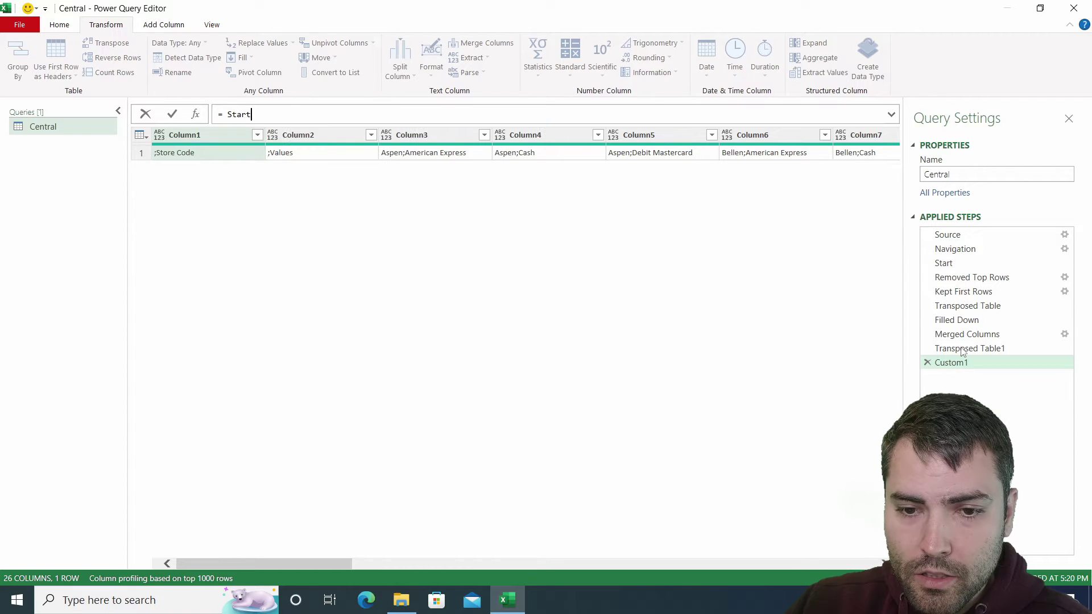
key(Return)
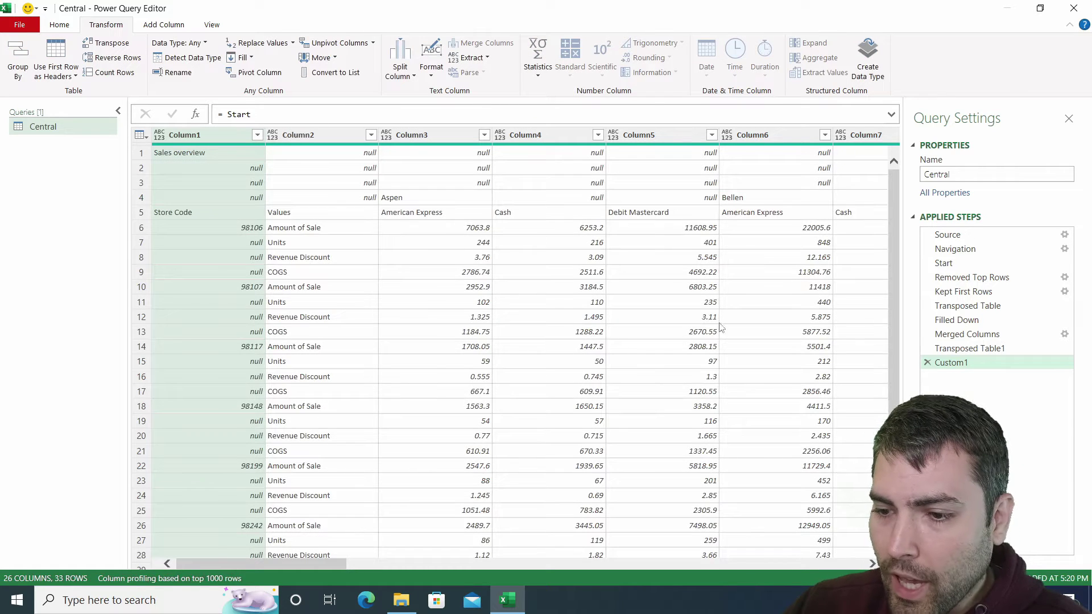
click(936, 348)
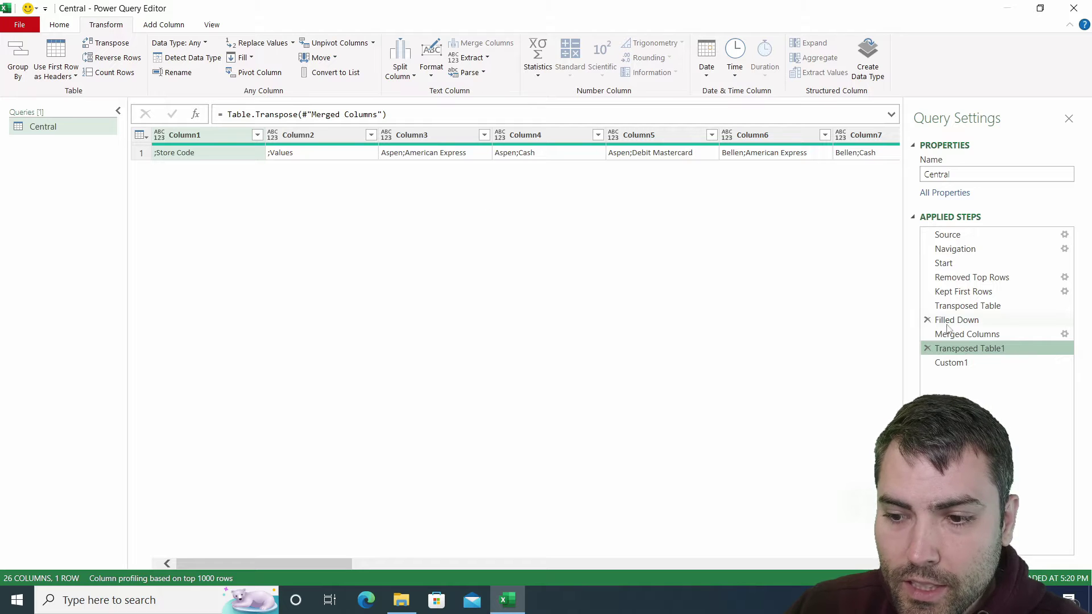
click(961, 364)
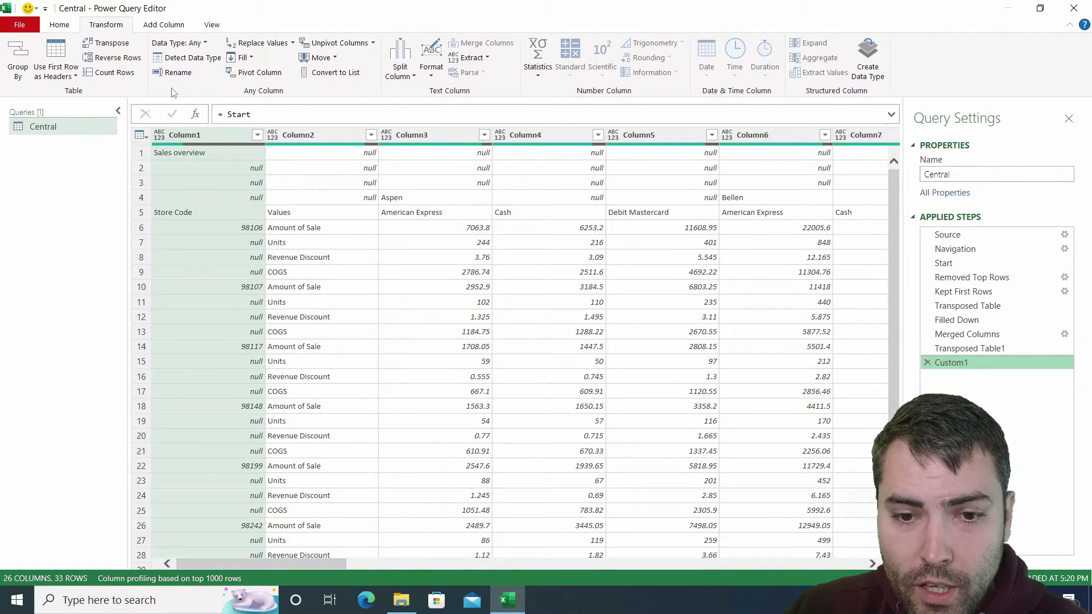
Remove the top 5 rows so the data begins at store 98106's Amount of Sale row
click(139, 137)
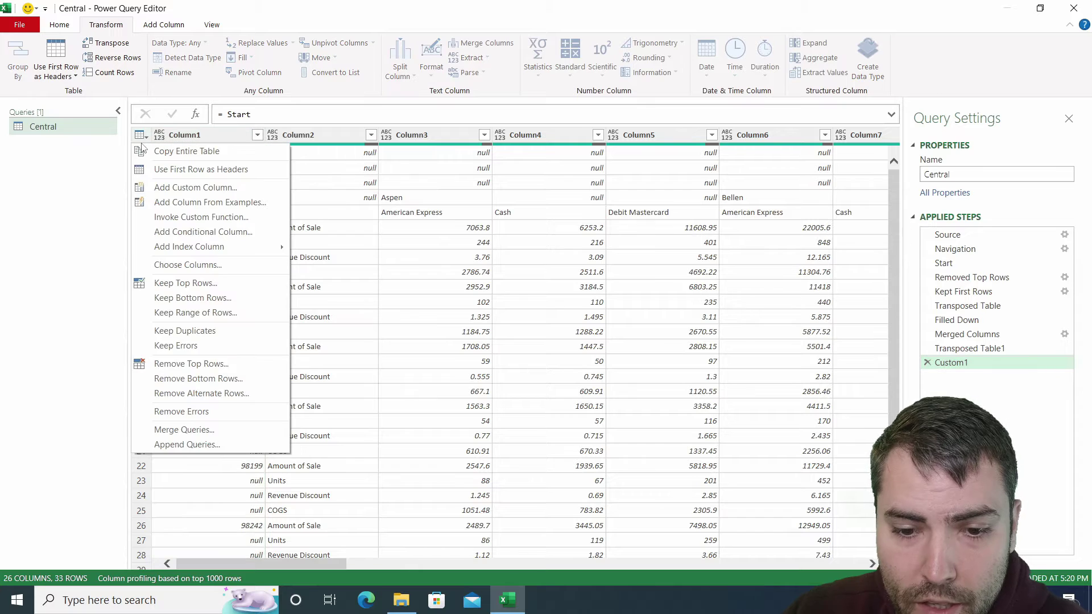
click(171, 363)
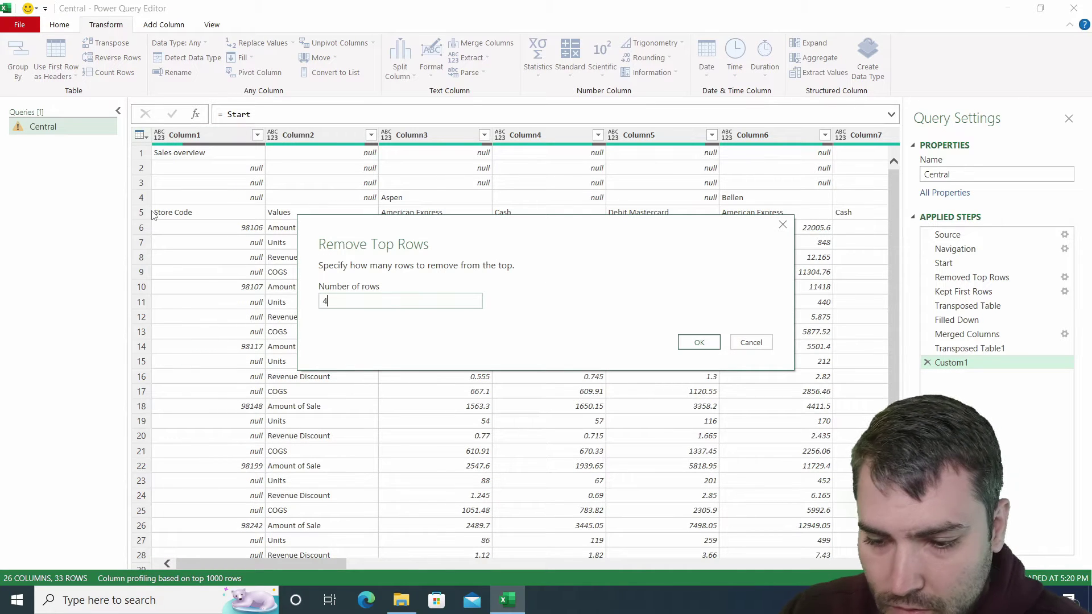
text(5)
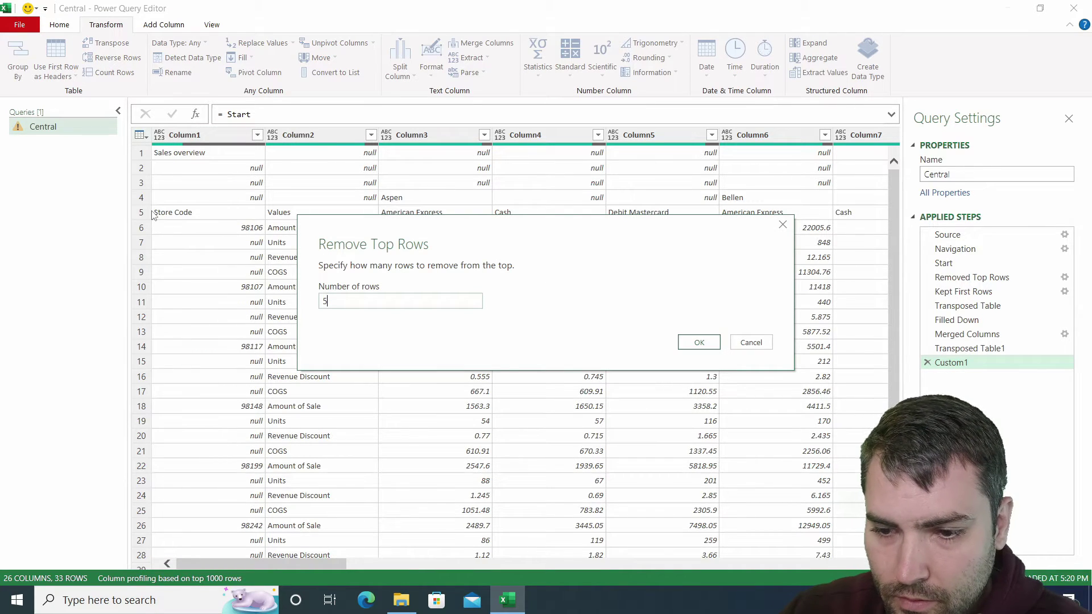
click(699, 342)
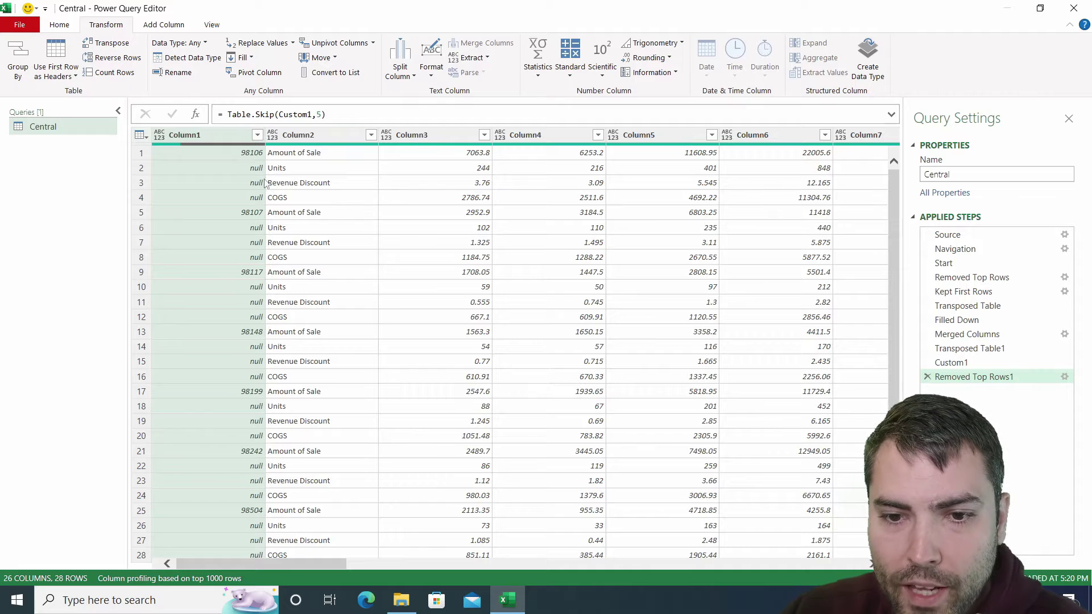
Rewrite the step as Table.Combine({#"Transposed Table1", Table.Skip(Custom1,5)}) to stack header and data
click(970, 348)
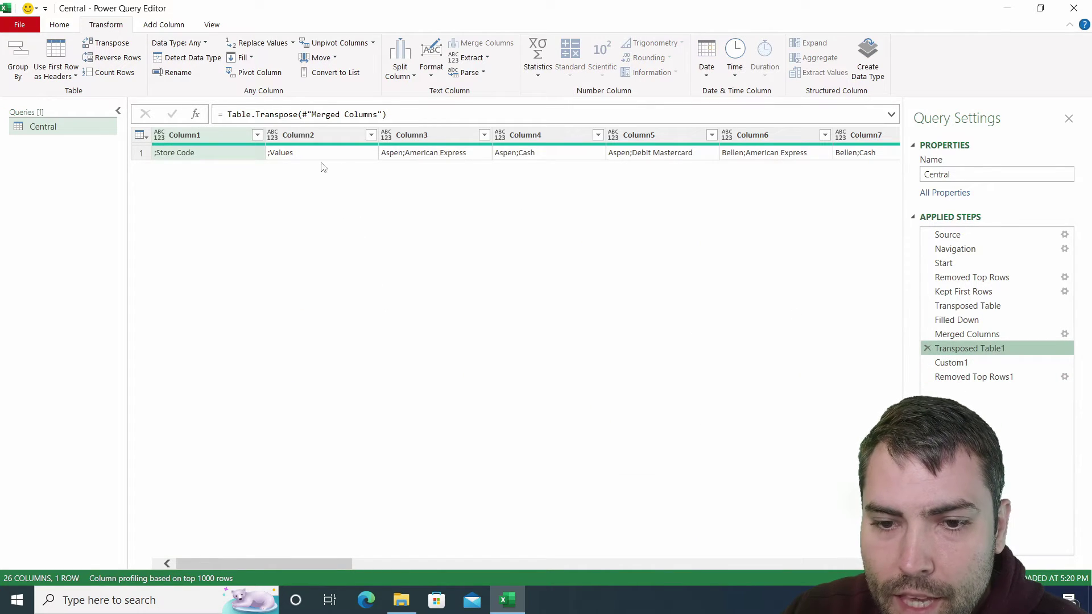
click(973, 377)
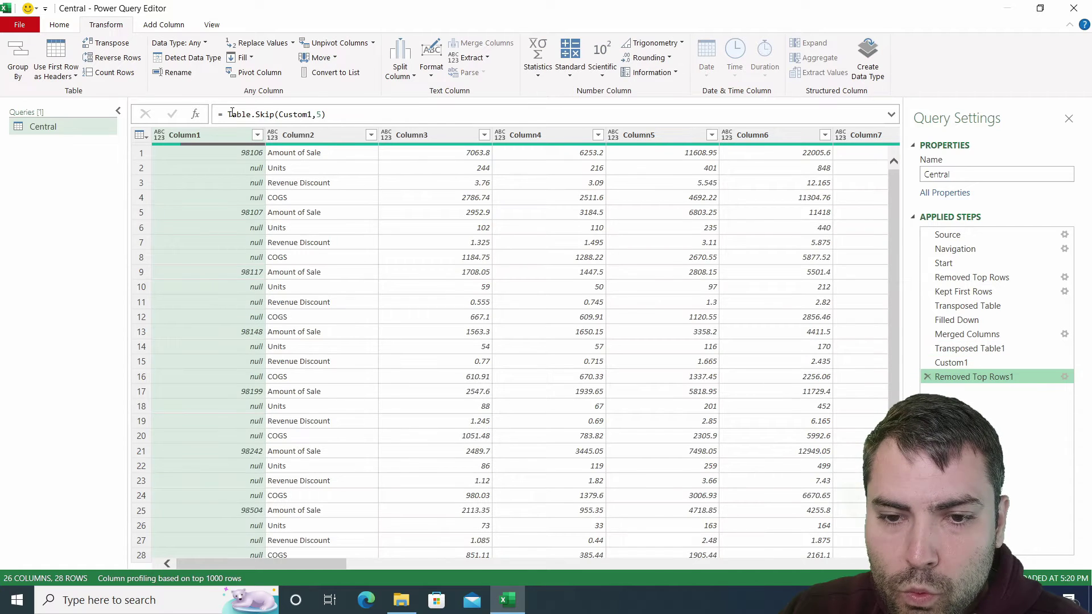
click(225, 114)
text(table.)
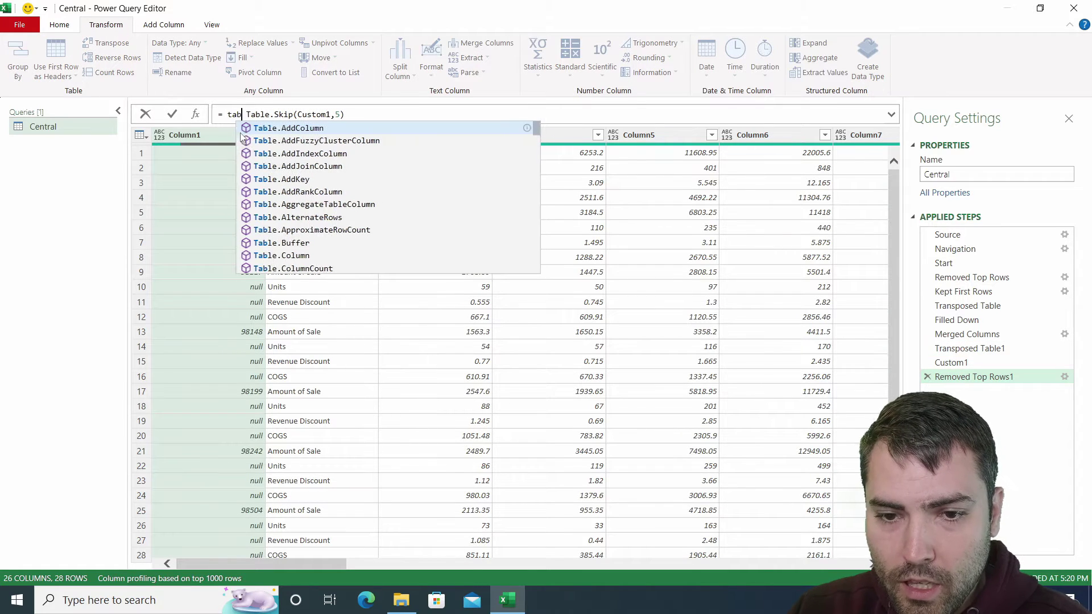
text(comb)
key(Tab)
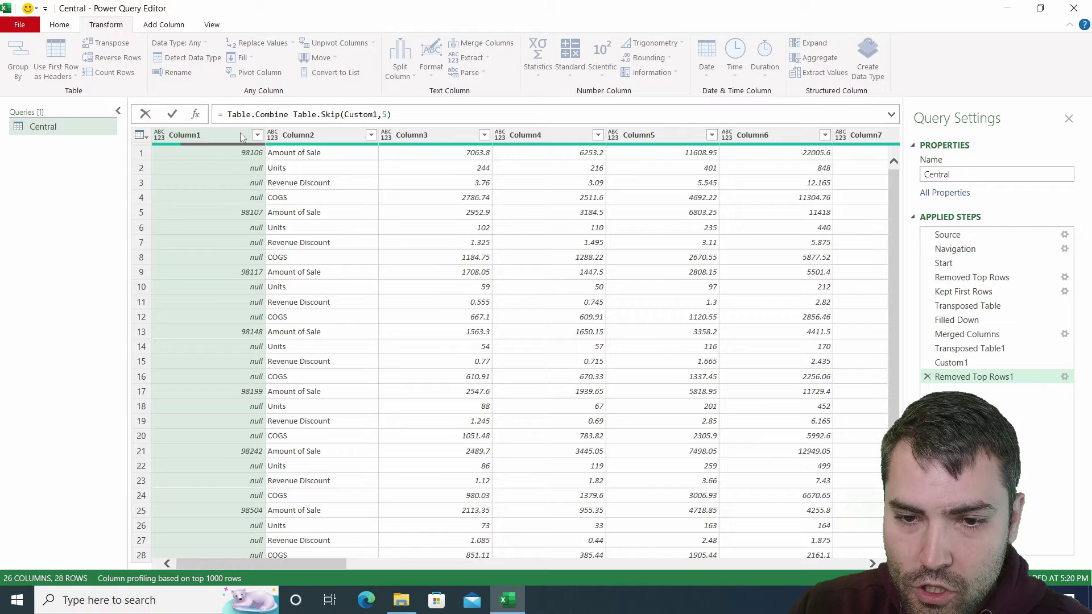
text(()
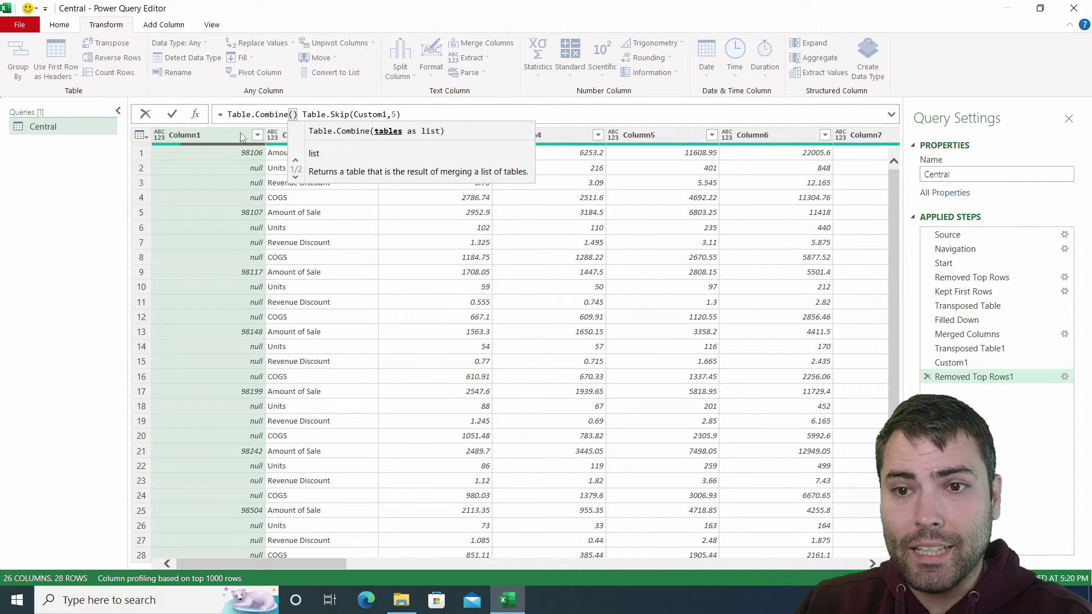
key(Delete)
text({)
click(304, 115)
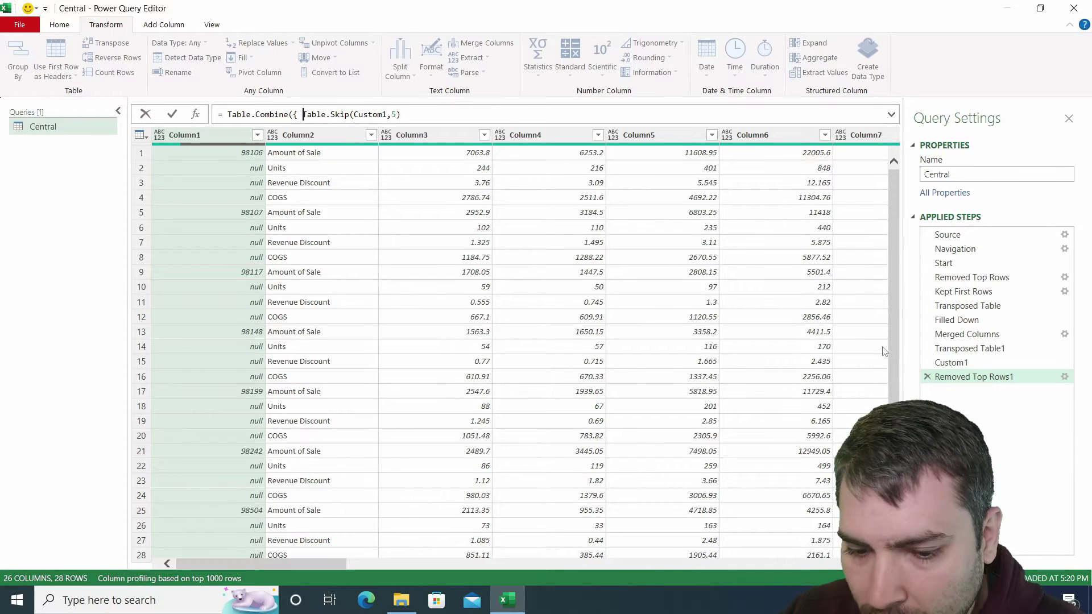
text(#"Transposed Table1")
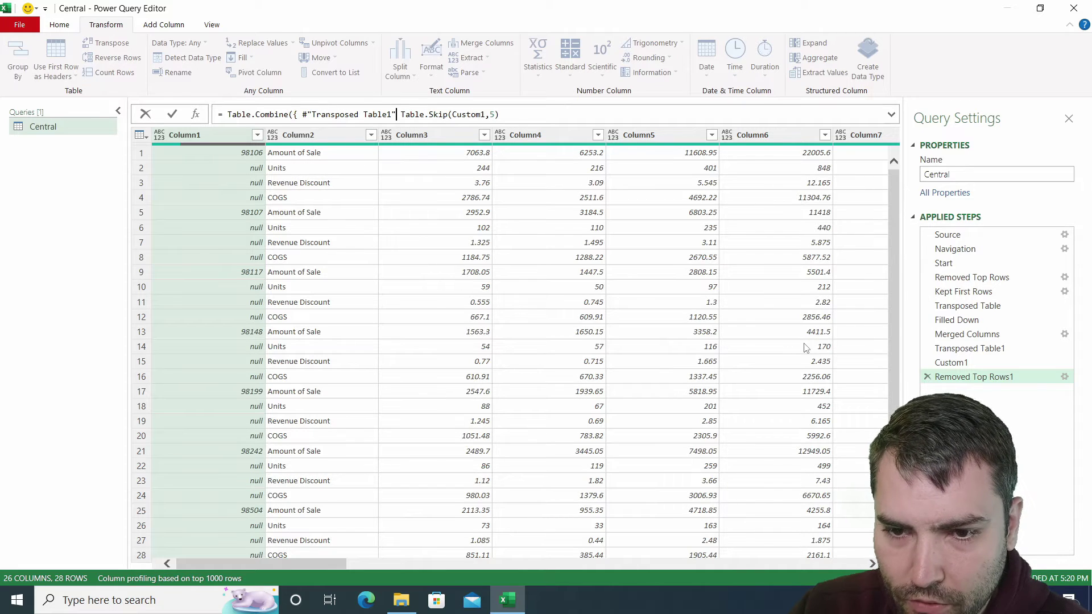
text(,)
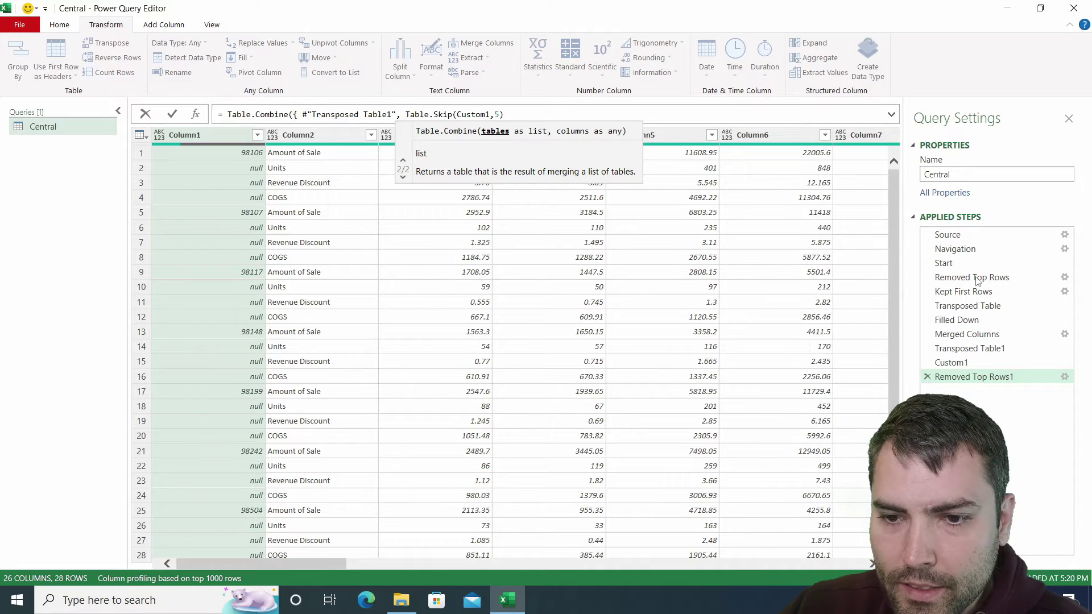
click(519, 114)
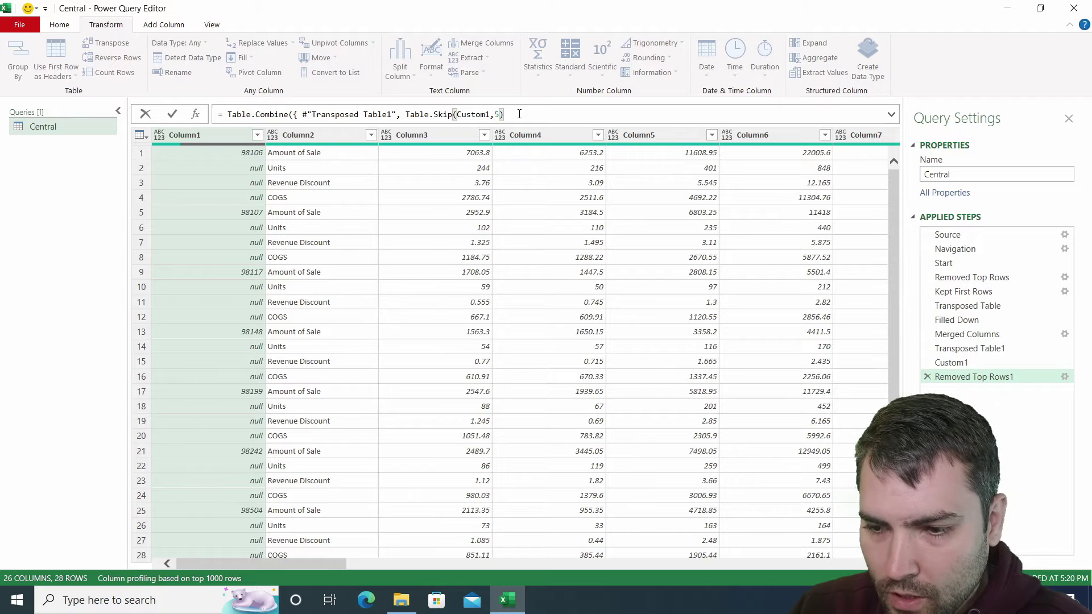
text(}))
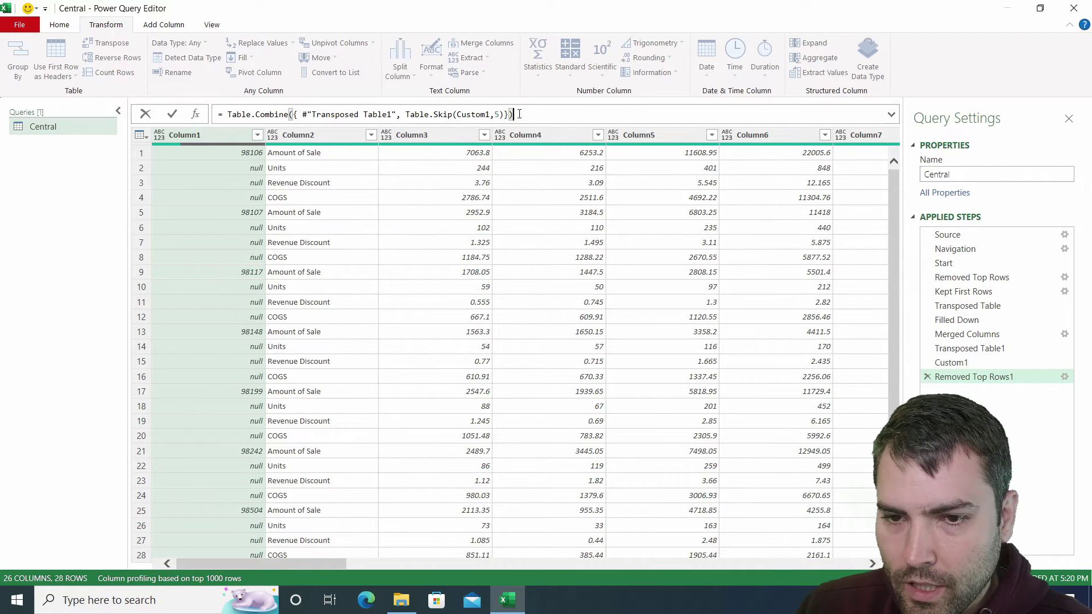
key(Return)
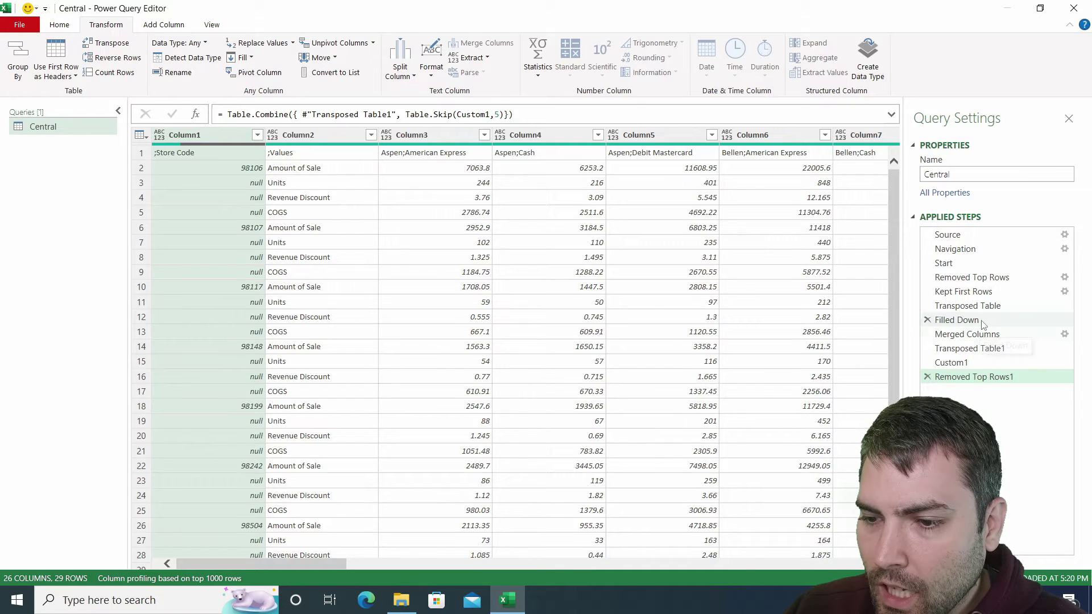
click(965, 350)
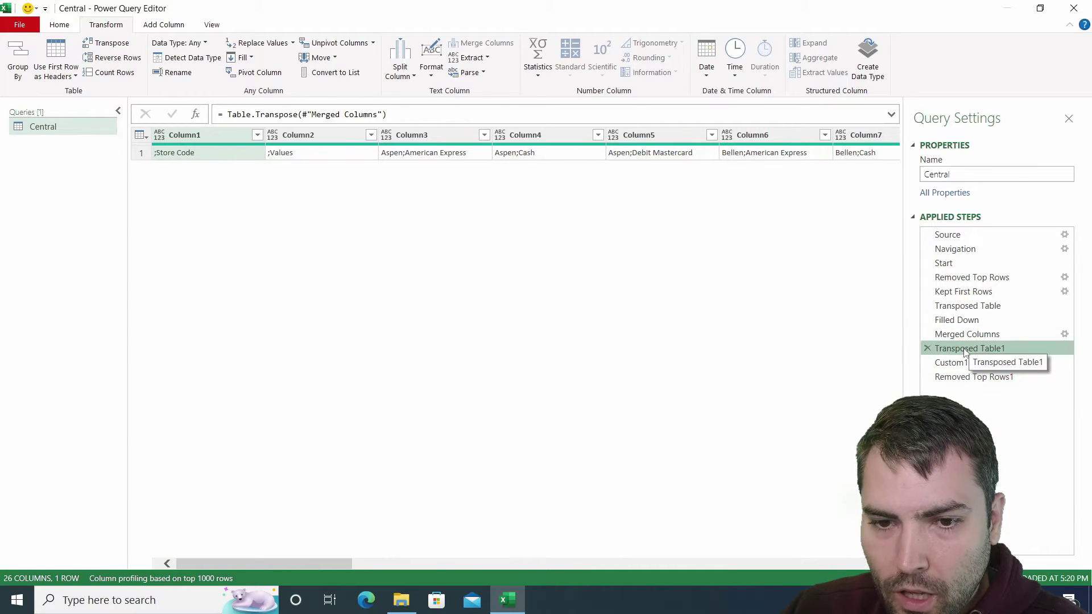
click(961, 380)
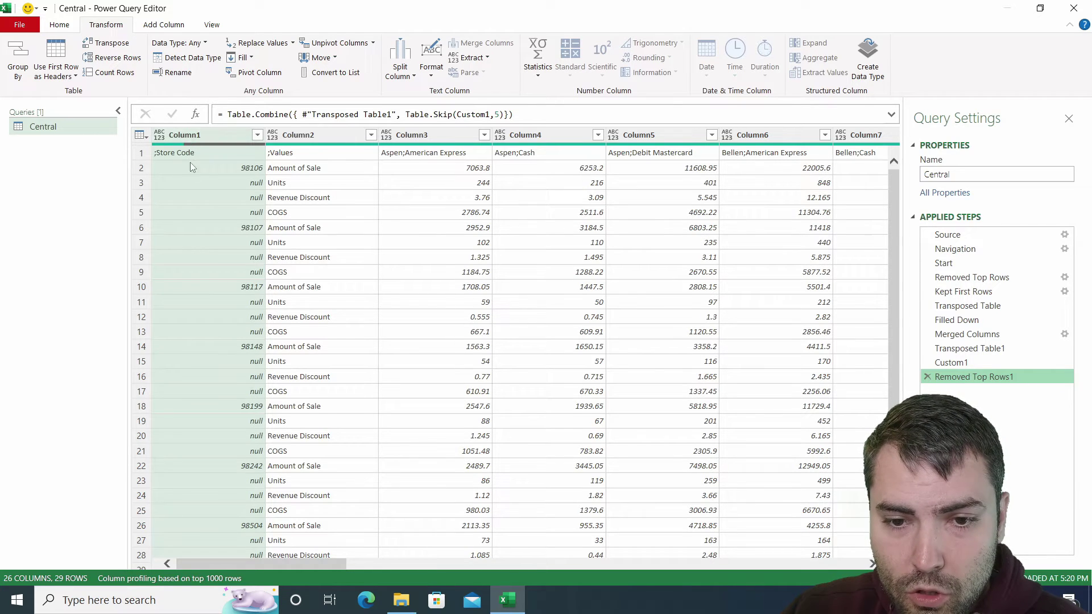
Promote the first row to headers and fill store codes down the ;Store Code column
click(140, 135)
mouse_move(203, 245)
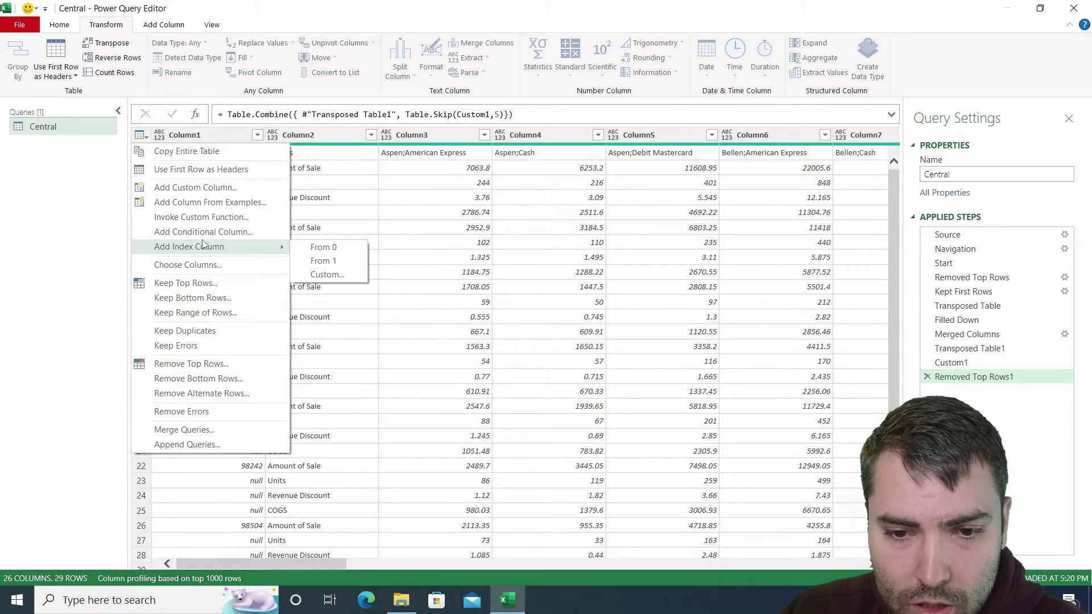
click(199, 169)
click(182, 135)
right_click(188, 135)
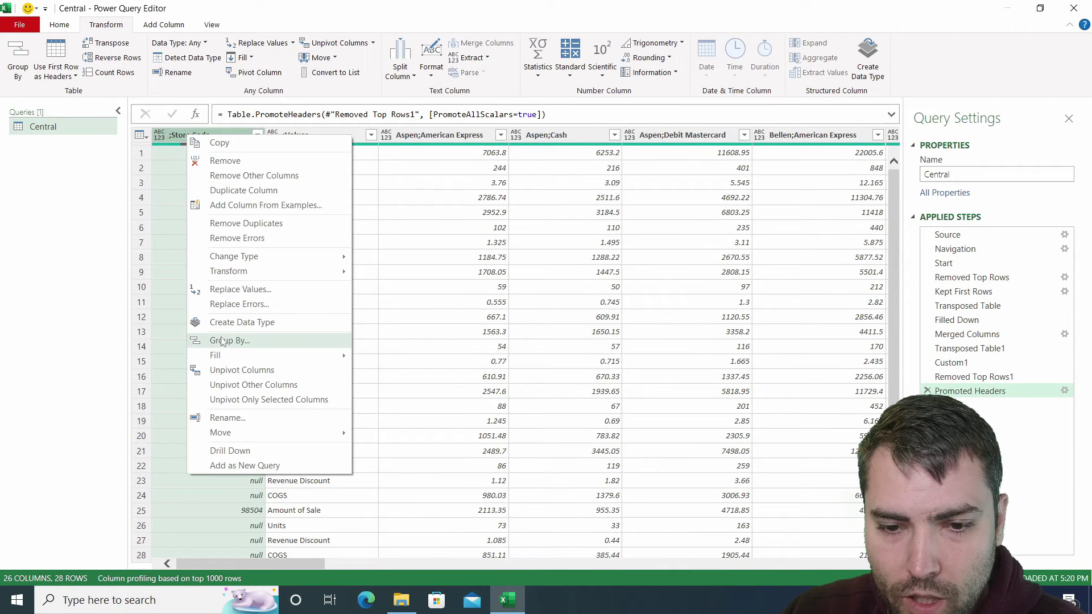
mouse_move(216, 355)
click(370, 356)
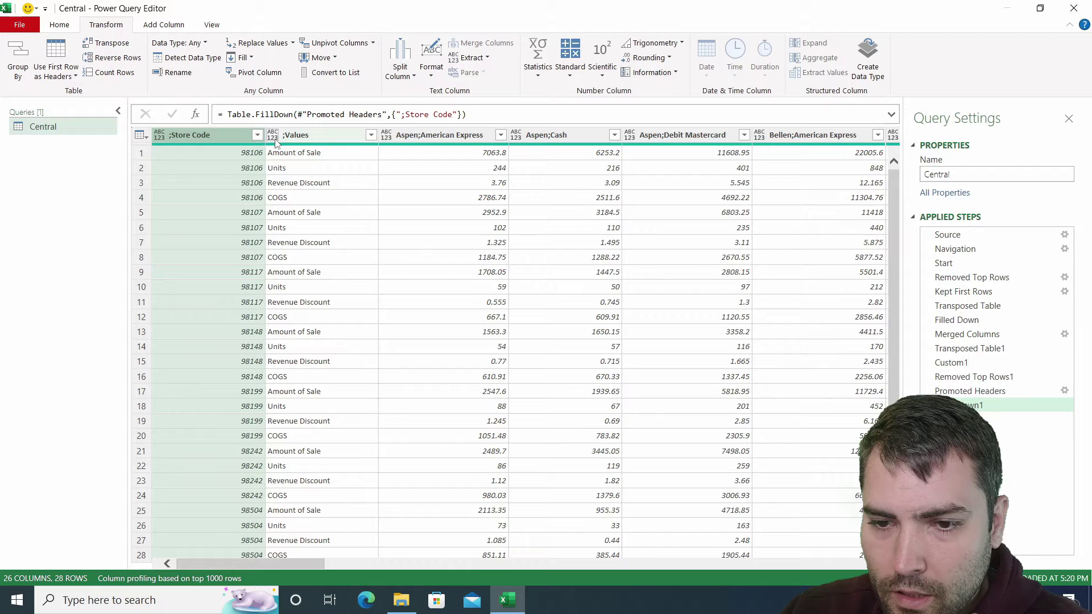
Unpivot all columns except ;Store Code and ;Values, then split Attribute at each semicolon
ctrl+click(301, 136)
right_click(302, 141)
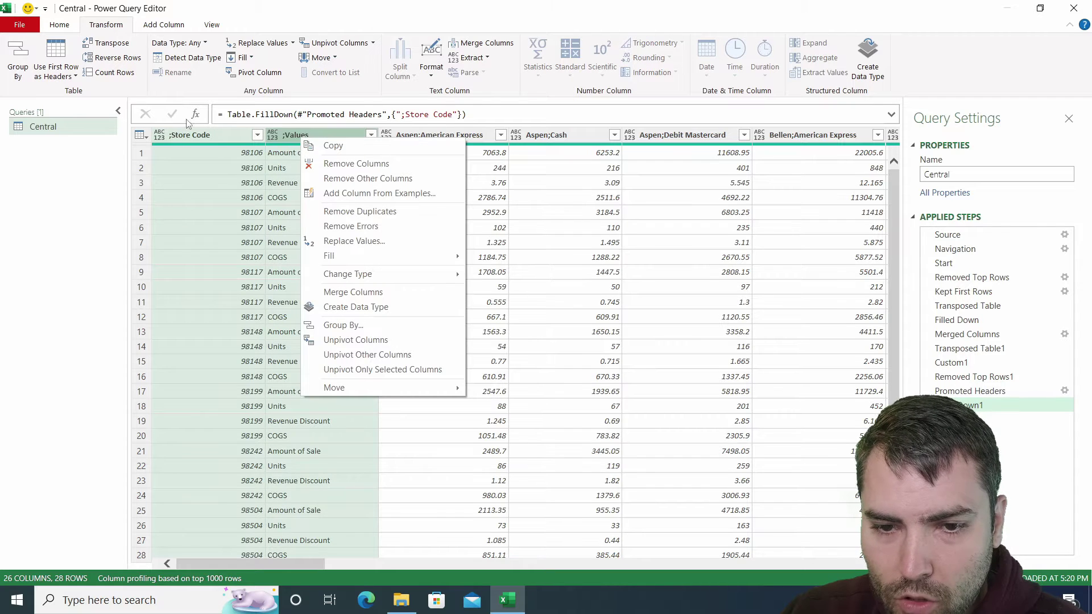
click(188, 134)
ctrl+click(327, 133)
right_click(327, 133)
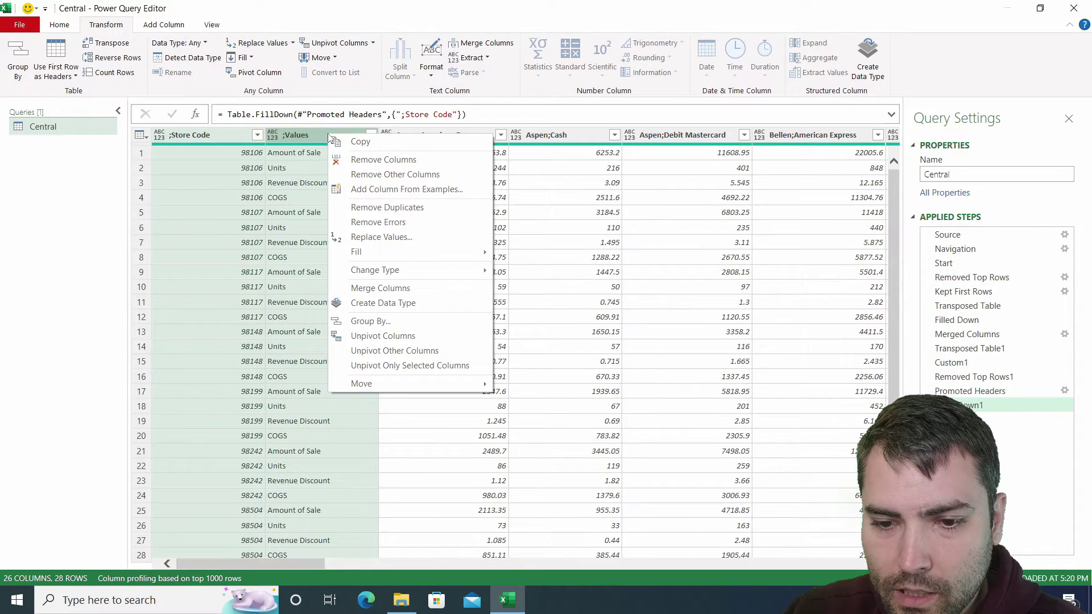
click(366, 350)
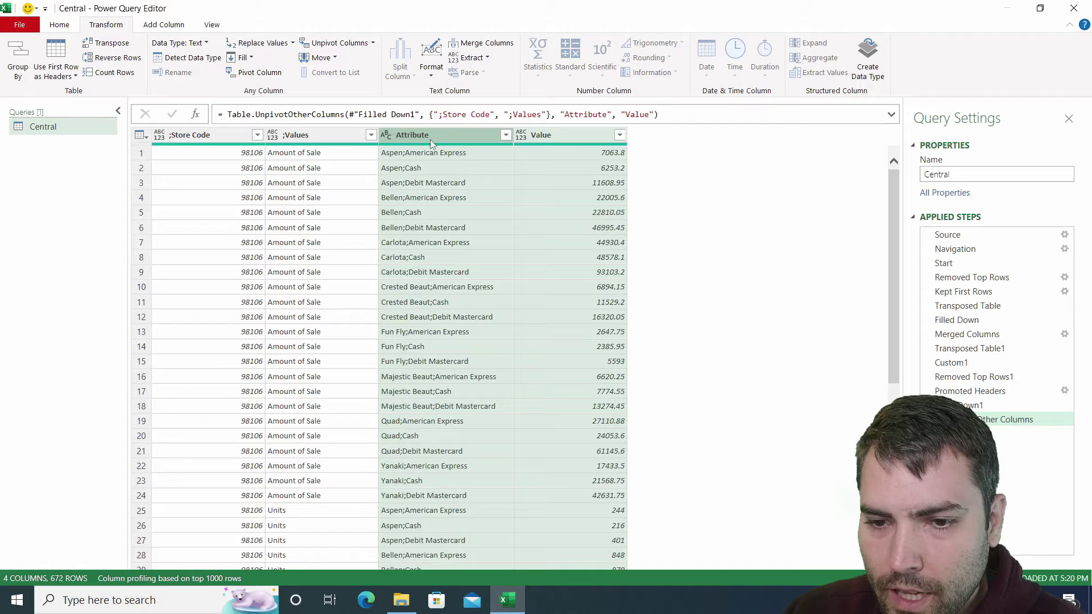
click(430, 139)
right_click(428, 136)
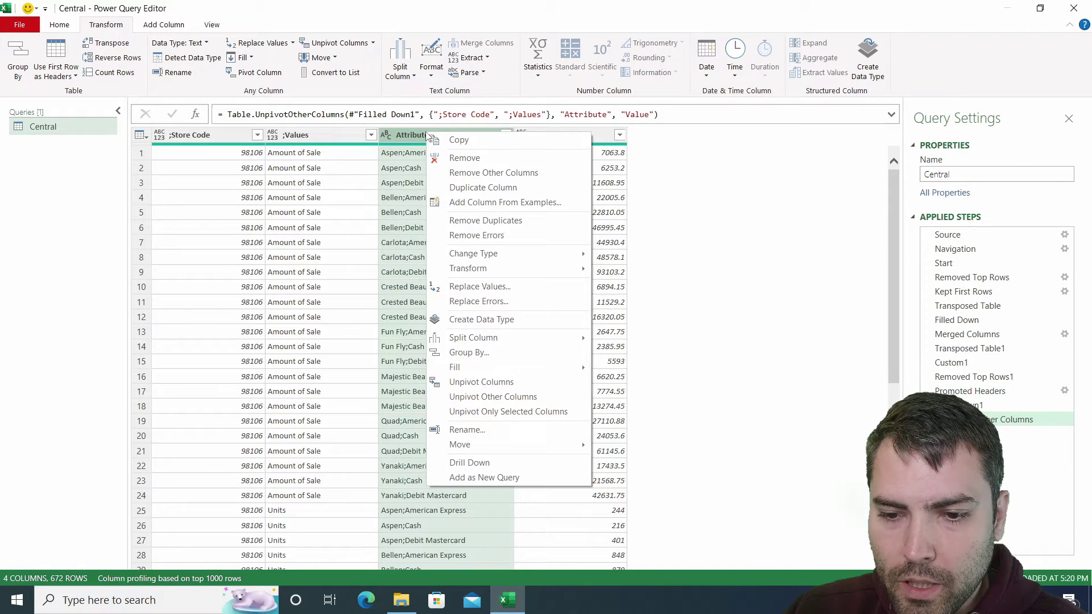
mouse_move(461, 342)
click(665, 338)
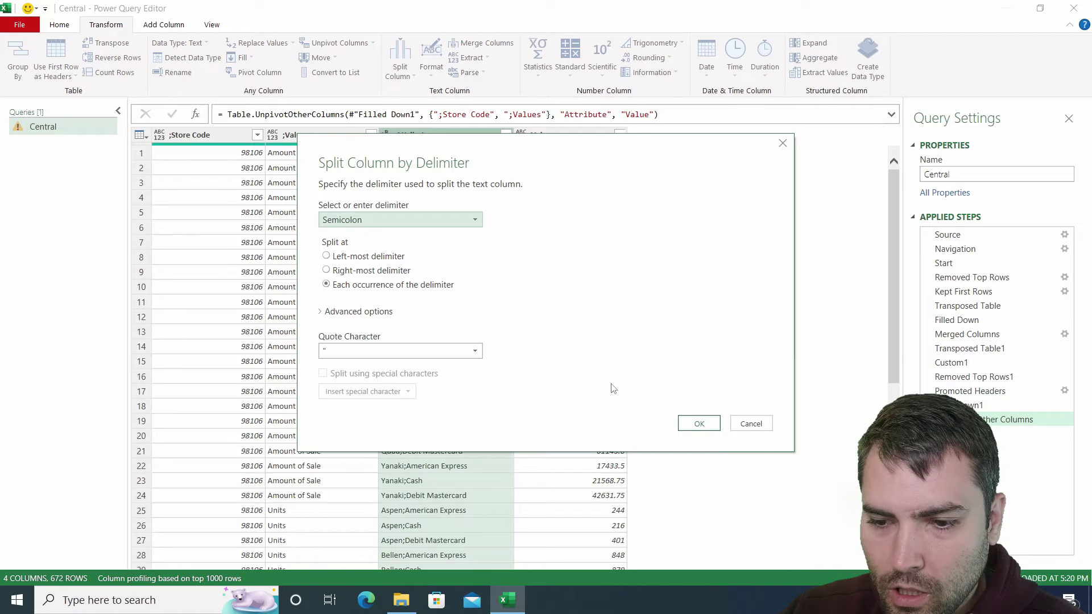
click(699, 424)
Rename the columns to StoreCode, Product and Type
double_click(209, 136)
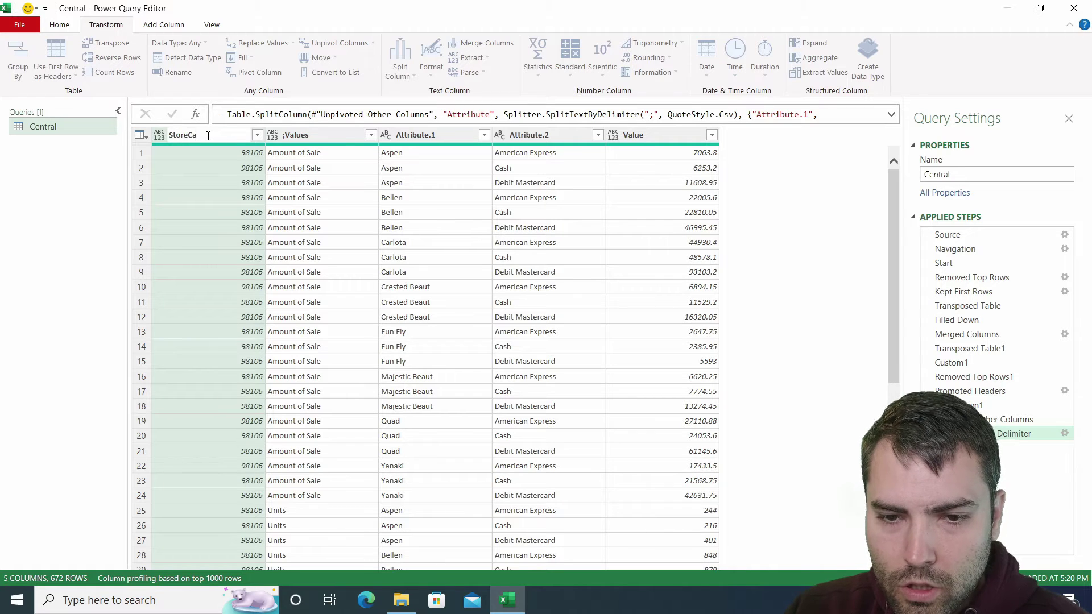
key(Return)
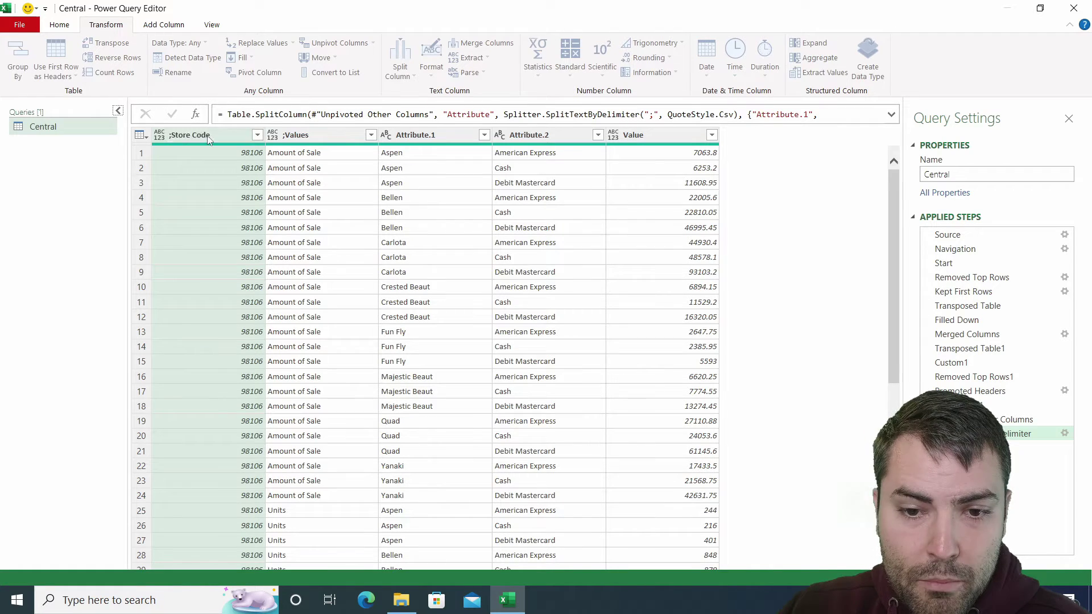
double_click(335, 136)
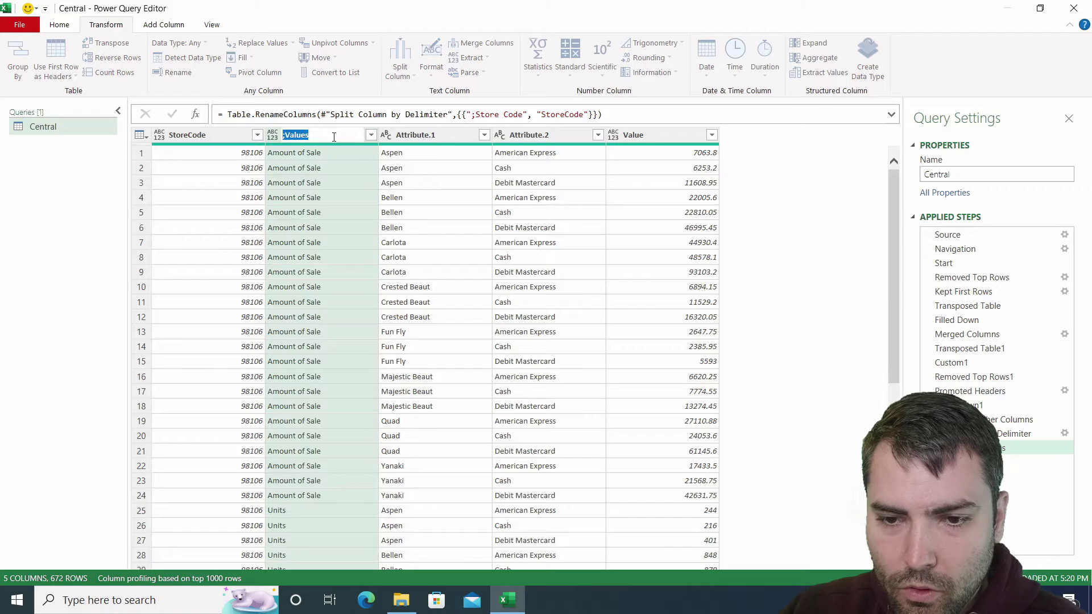
double_click(433, 136)
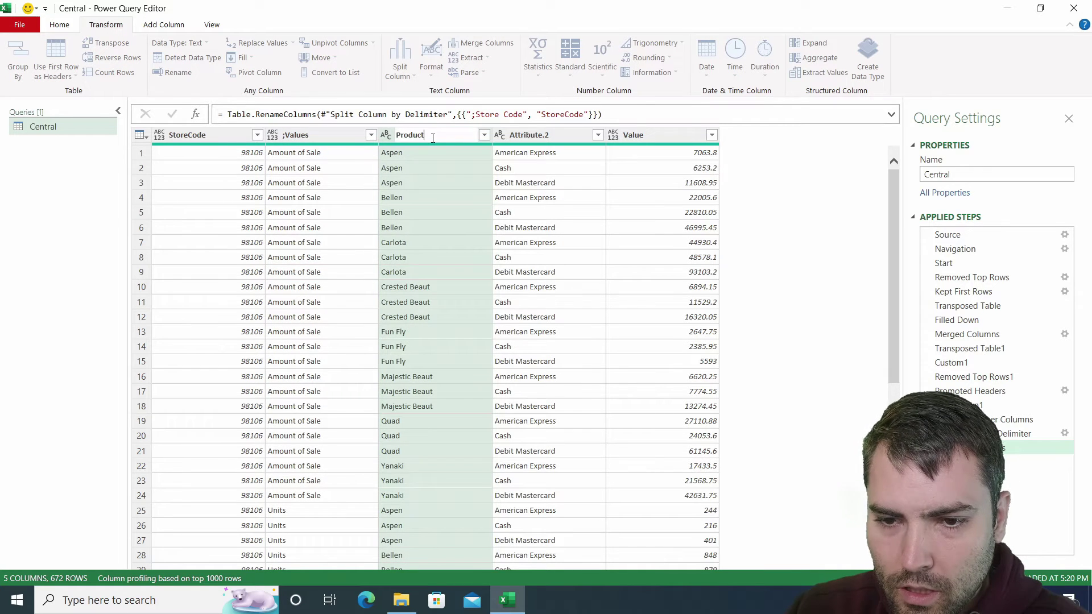
double_click(541, 136)
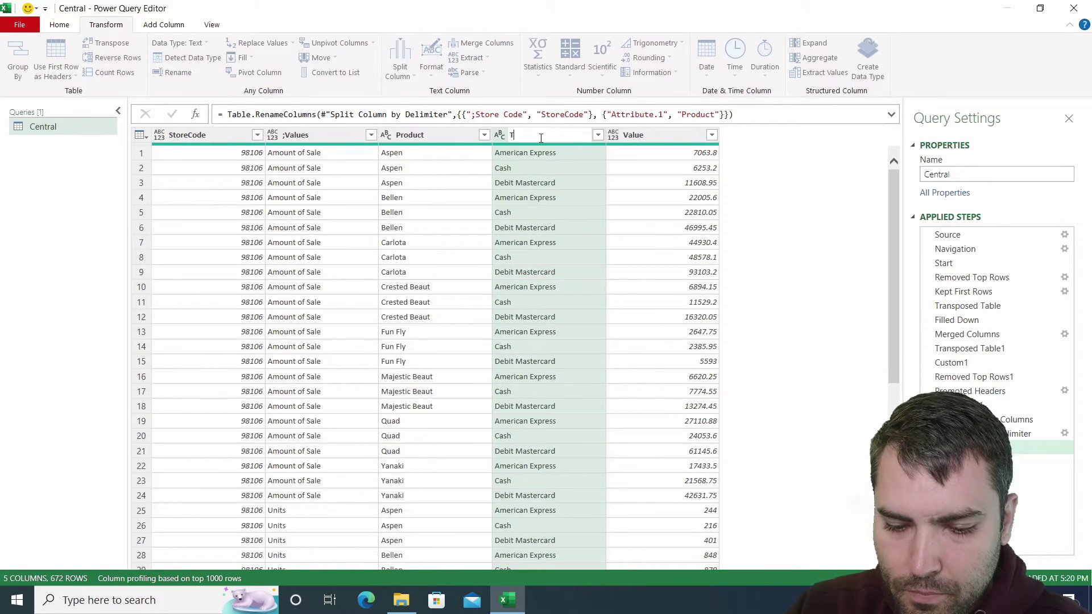
text(Type)
key(Return)
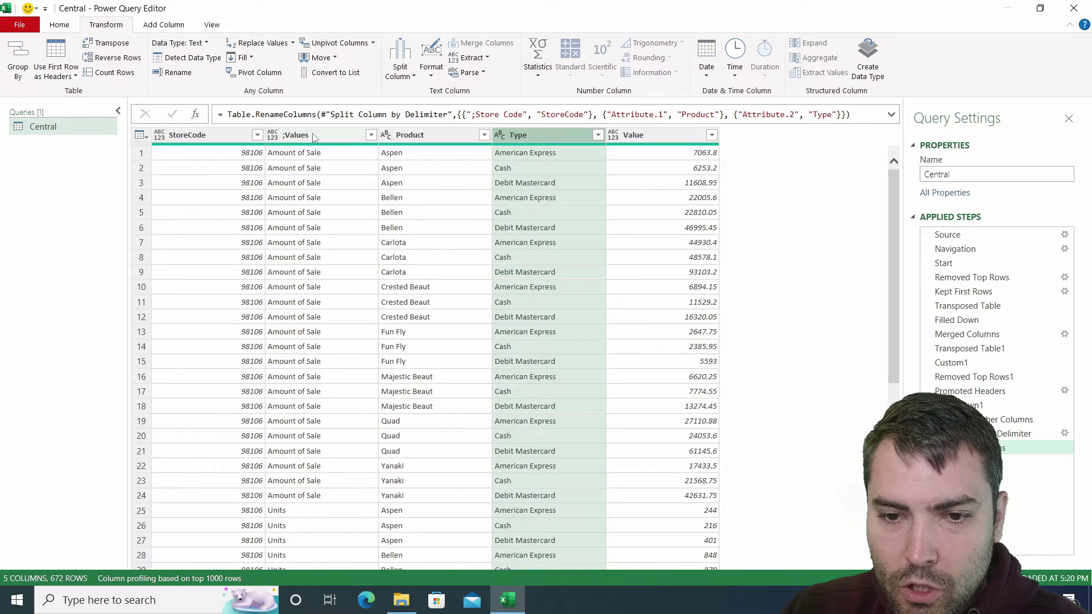
click(311, 229)
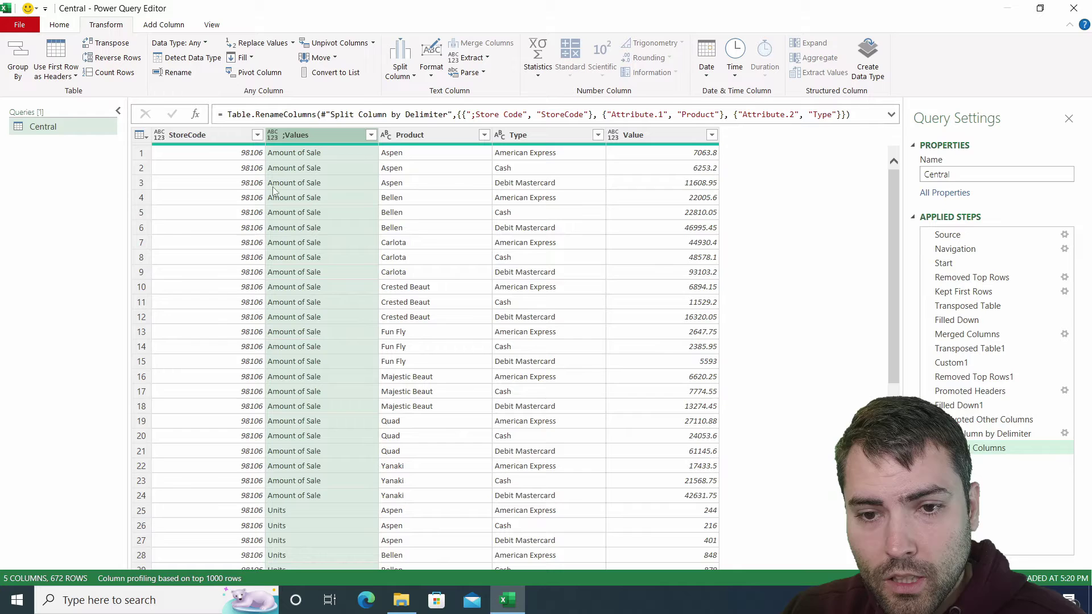
click(259, 73)
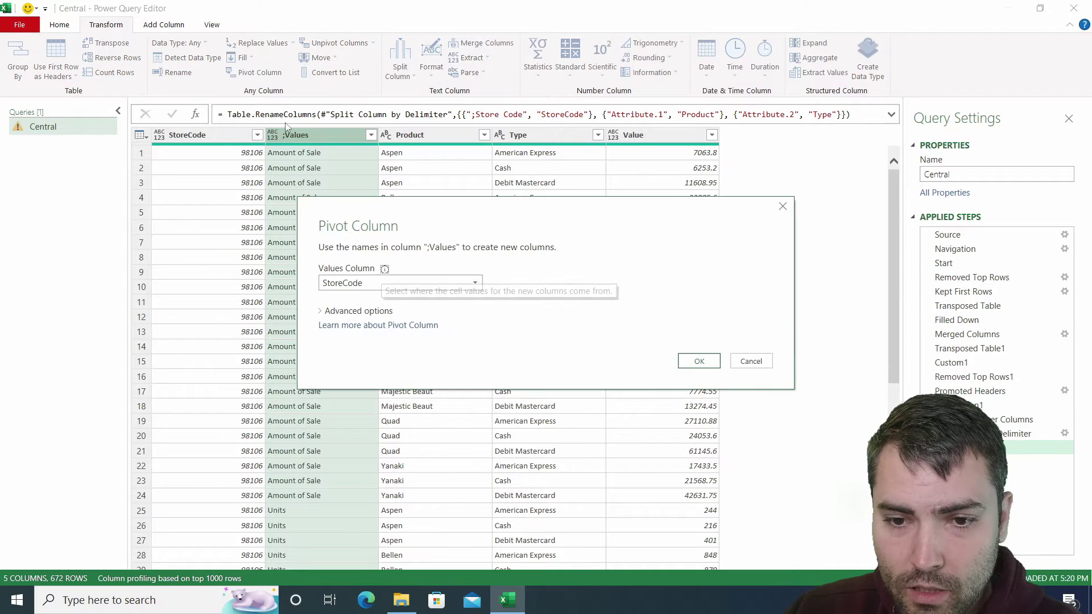
drag(666, 204, 552, 219)
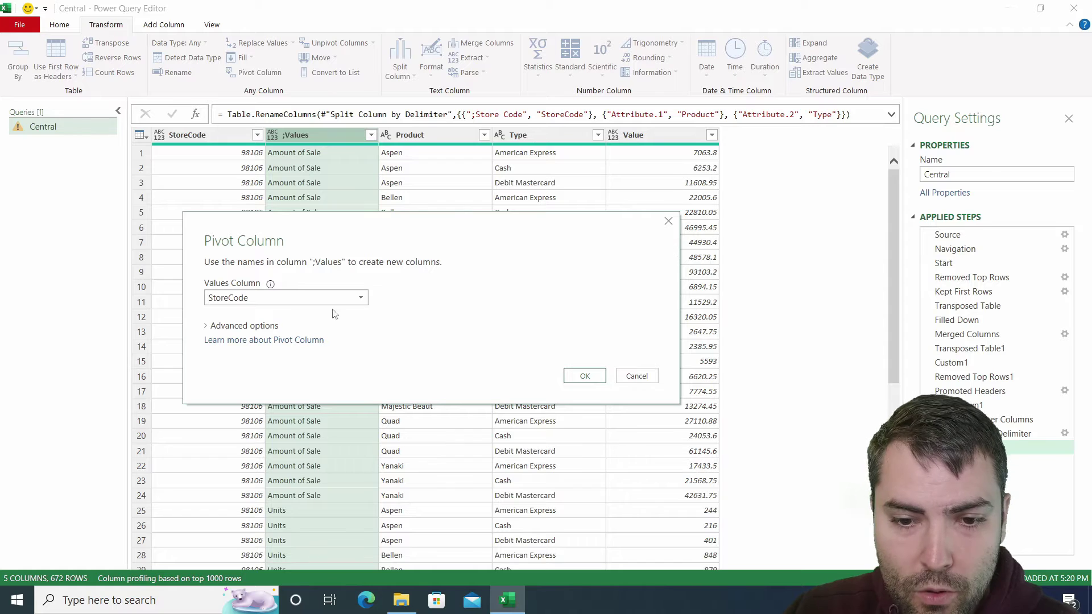
click(319, 297)
click(251, 356)
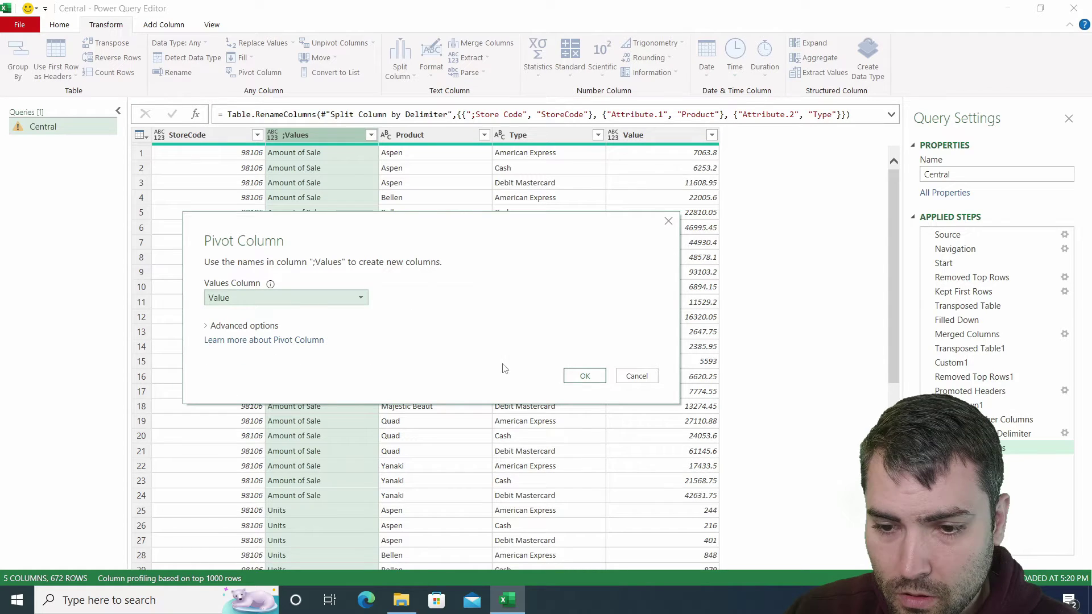
click(584, 374)
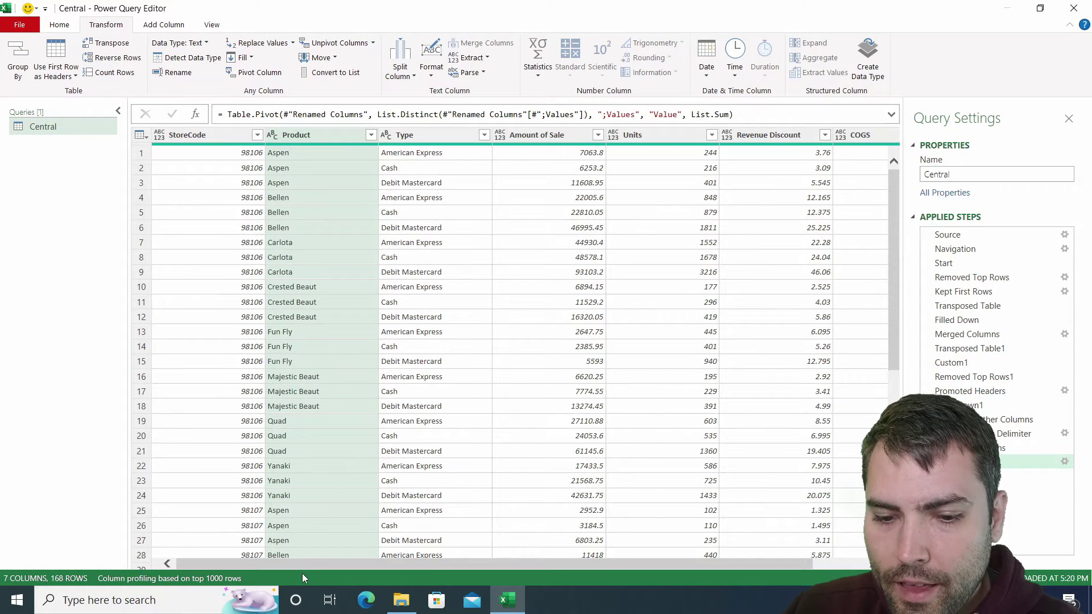
drag(315, 560, 243, 558)
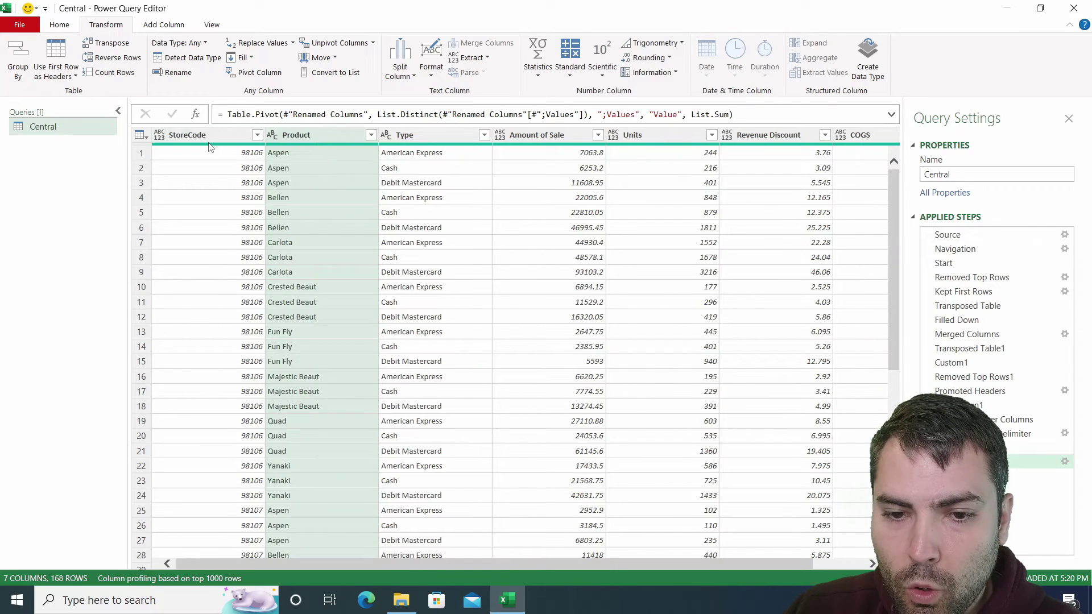
click(211, 147)
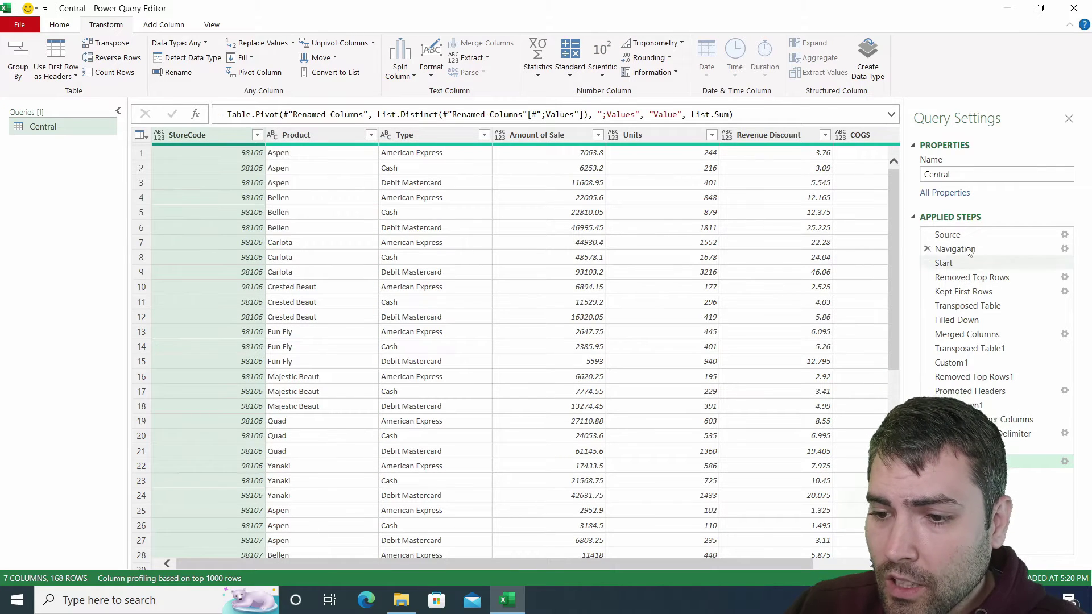
click(944, 263)
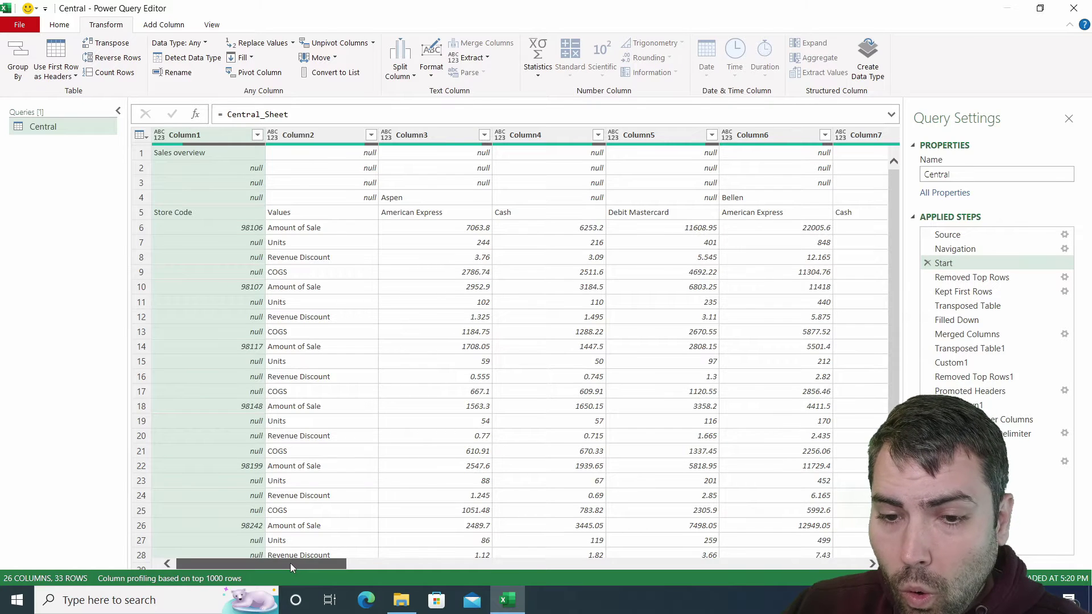
click(966, 335)
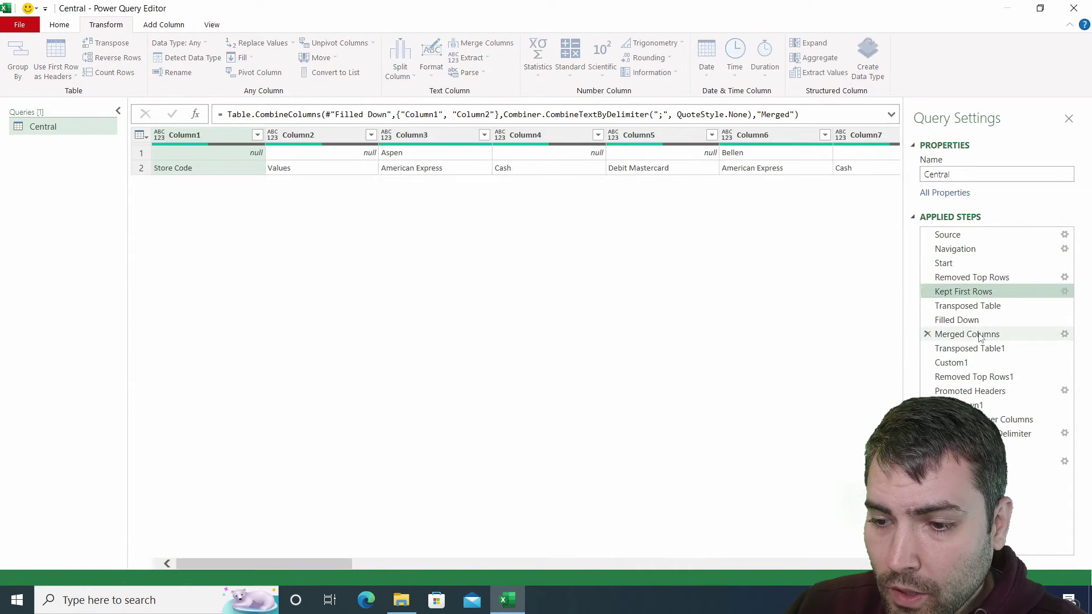
click(951, 363)
click(1013, 419)
click(1000, 461)
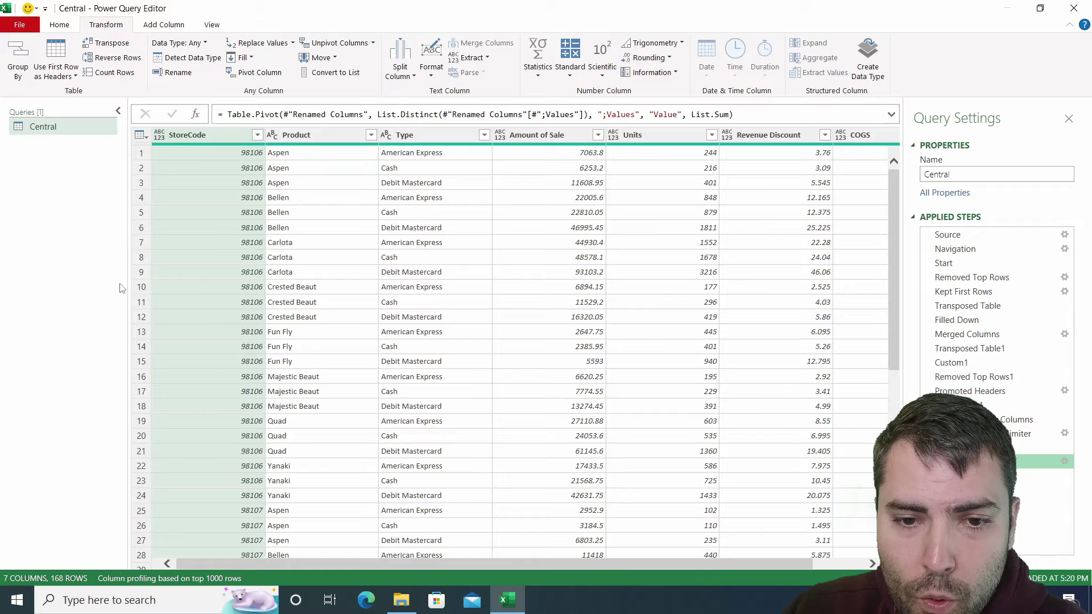
Open the Central query's M code in the Advanced Editor
right_click(63, 121)
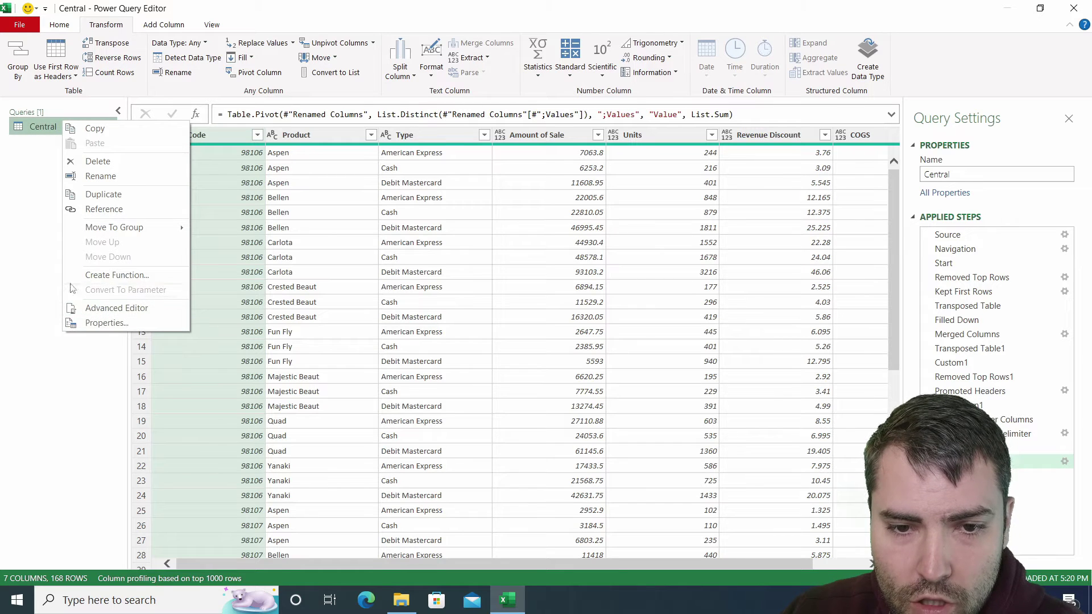
click(36, 232)
click(59, 24)
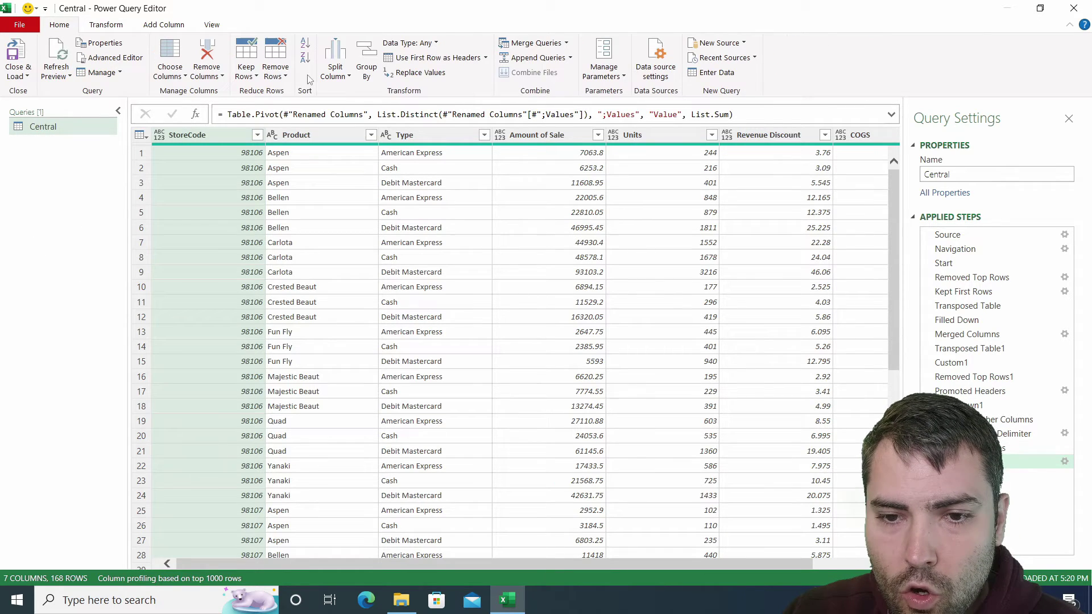
click(117, 59)
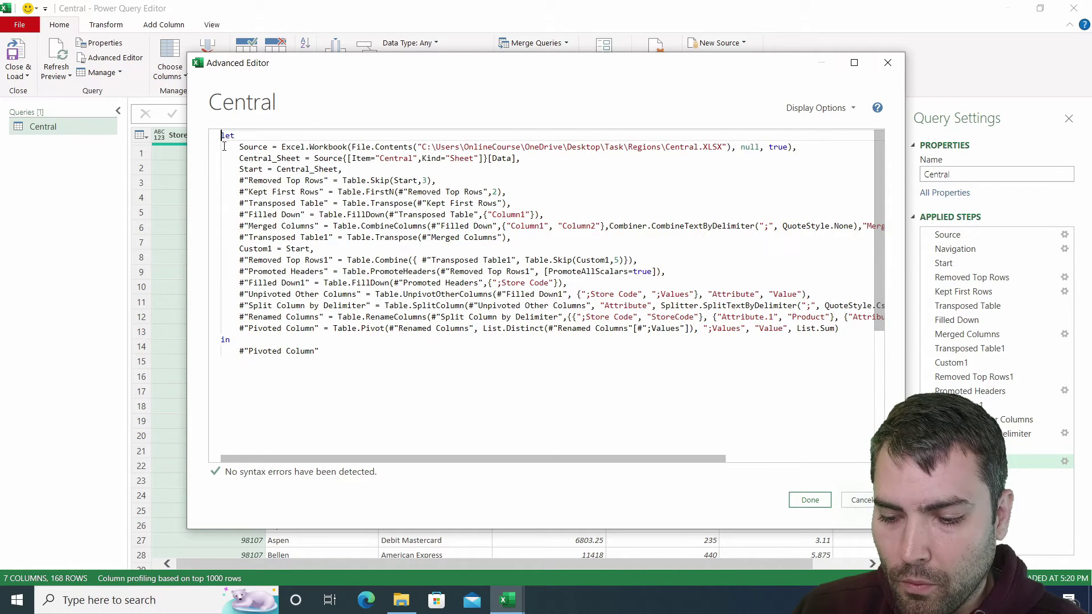
Add the function header (InputTable as table)=> on a new line above let
key(Return)
key(Up)
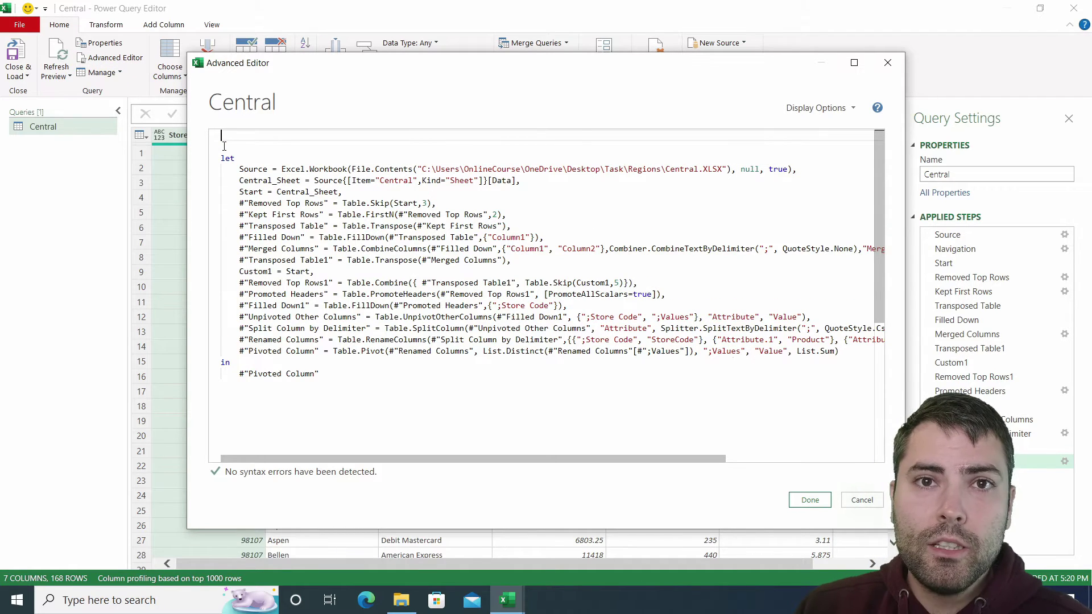
text(()
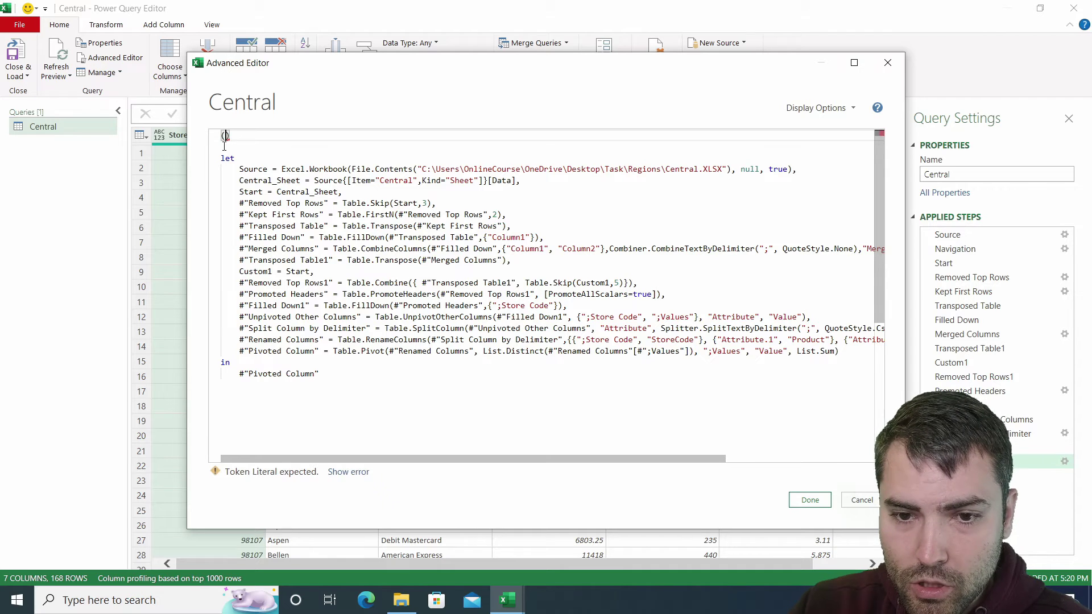
text(InputTab)
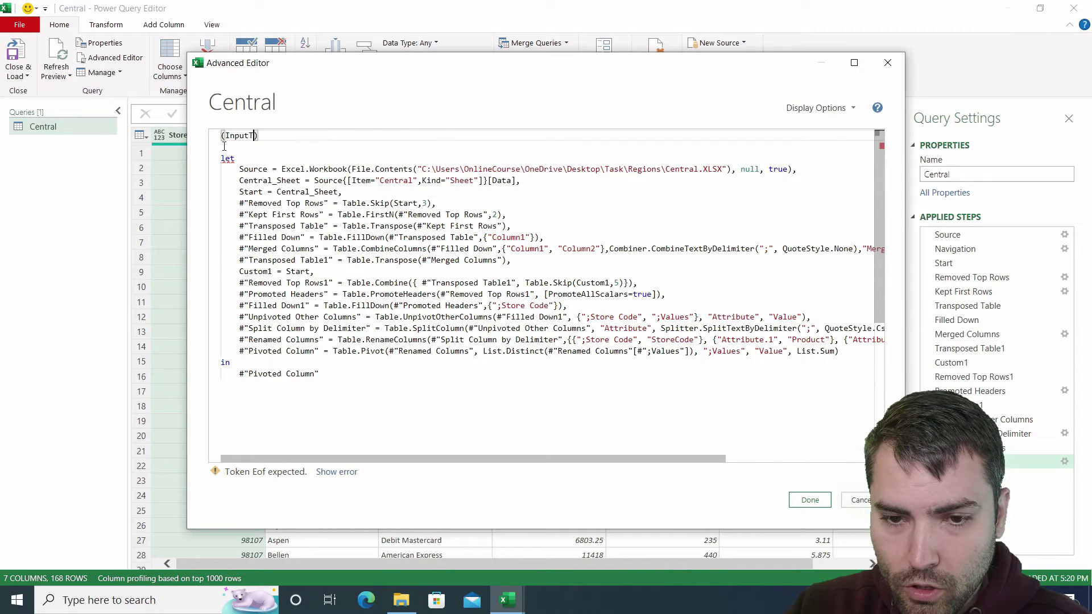
text(le as tal)
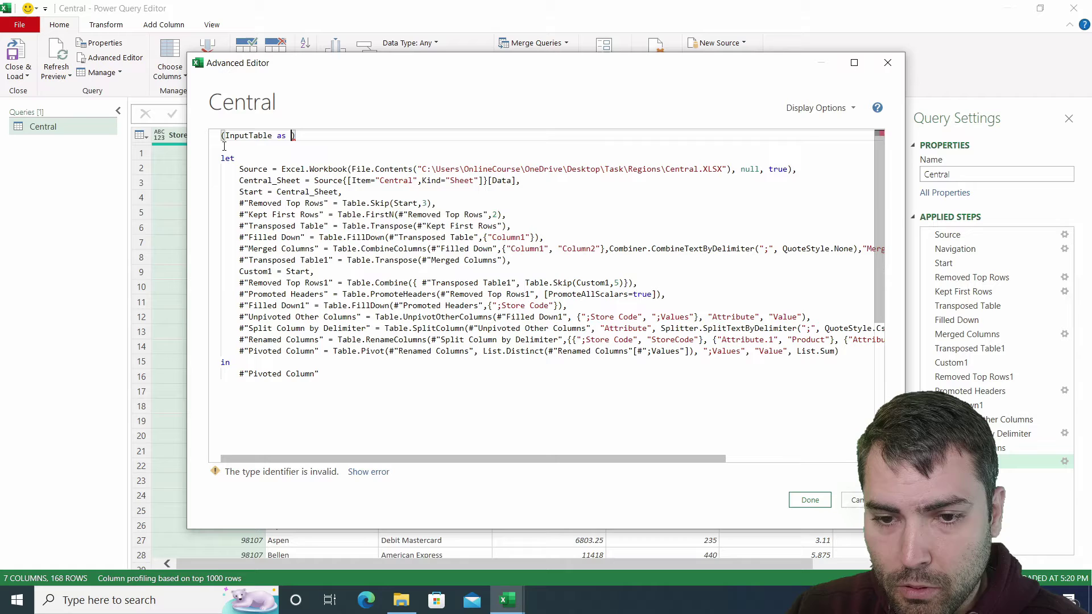
key(BackSpace)
text(ble)
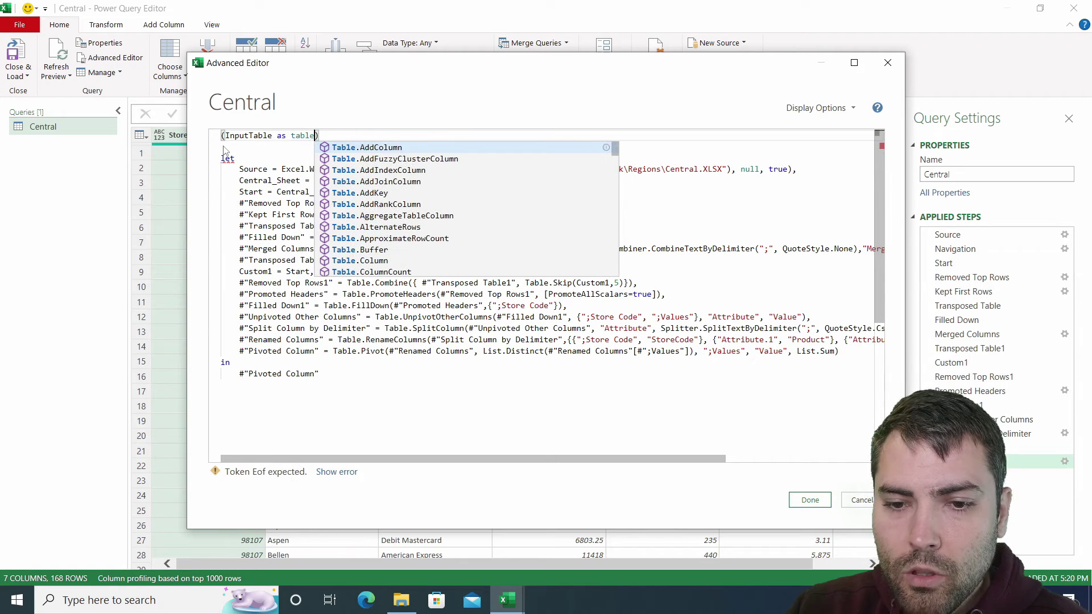
key(End)
text(=>)
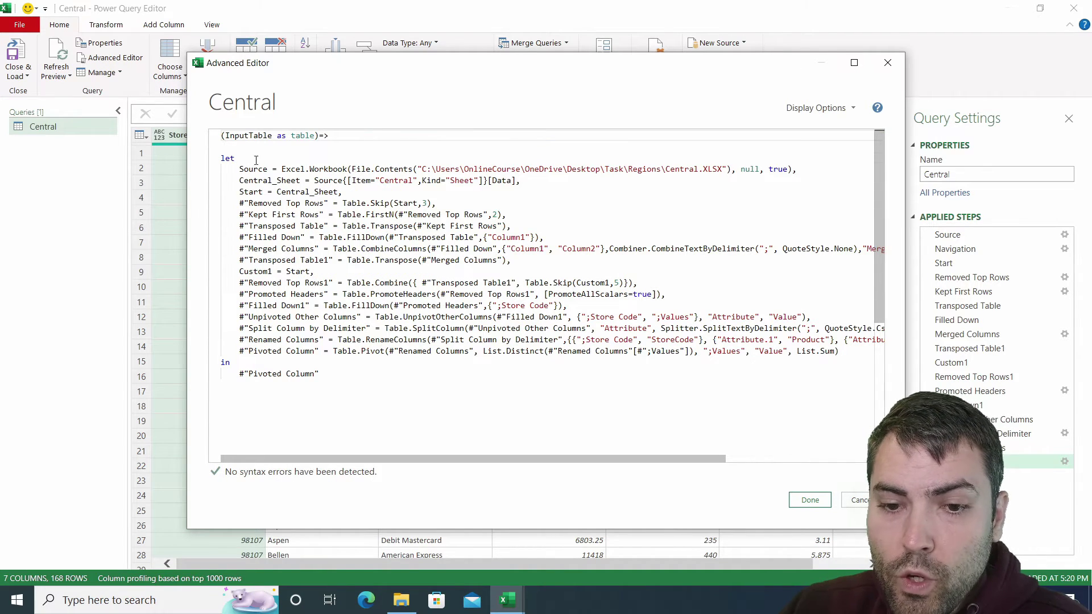
double_click(240, 136)
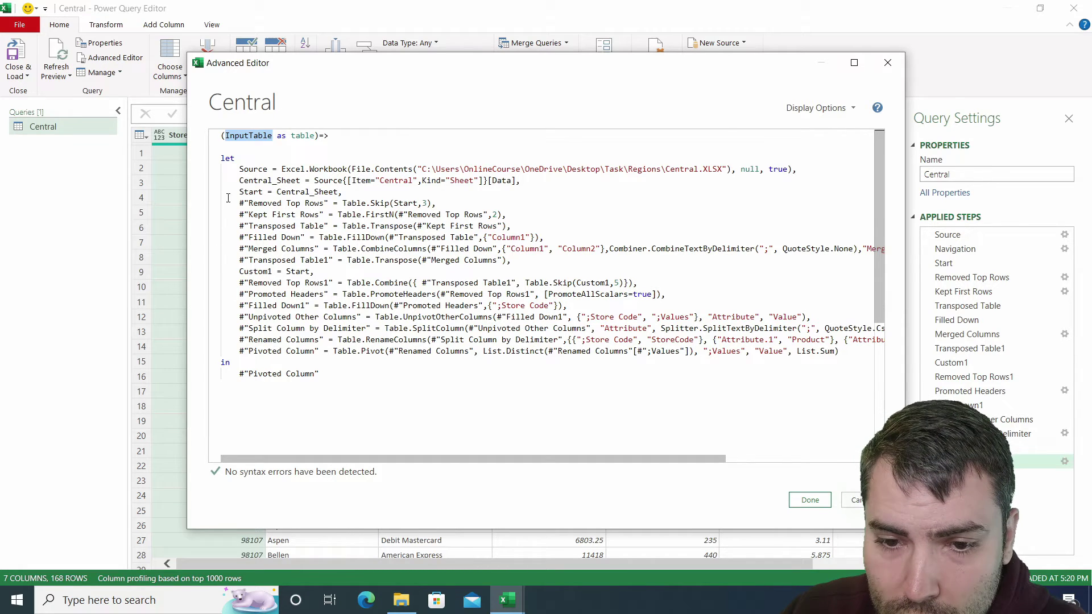
click(229, 170)
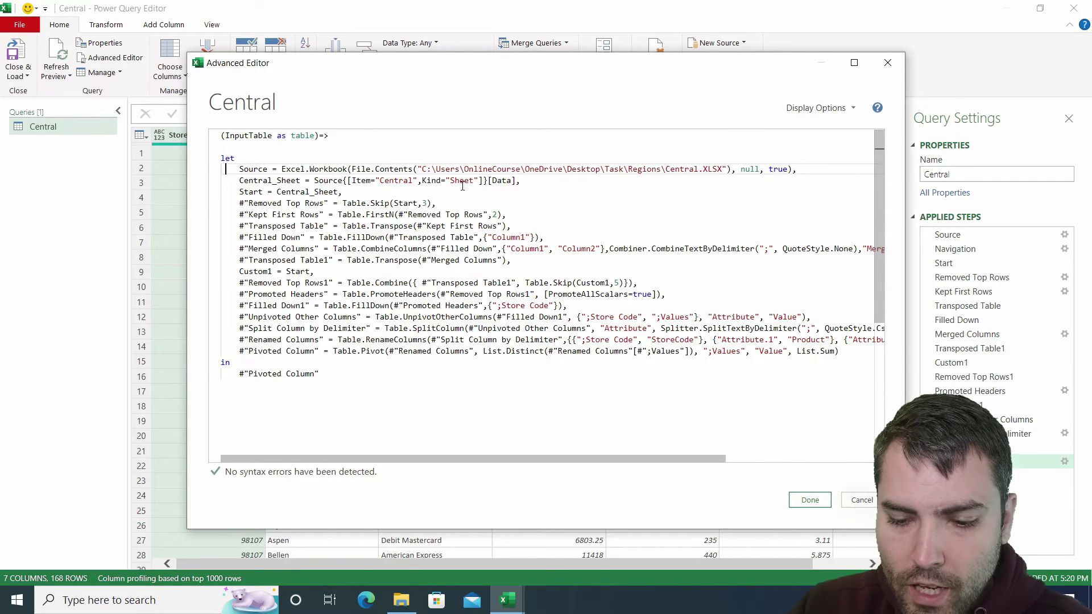
Comment out the Source and Central_Sheet lines with //
drag(797, 169, 222, 169)
click(234, 169)
text(//)
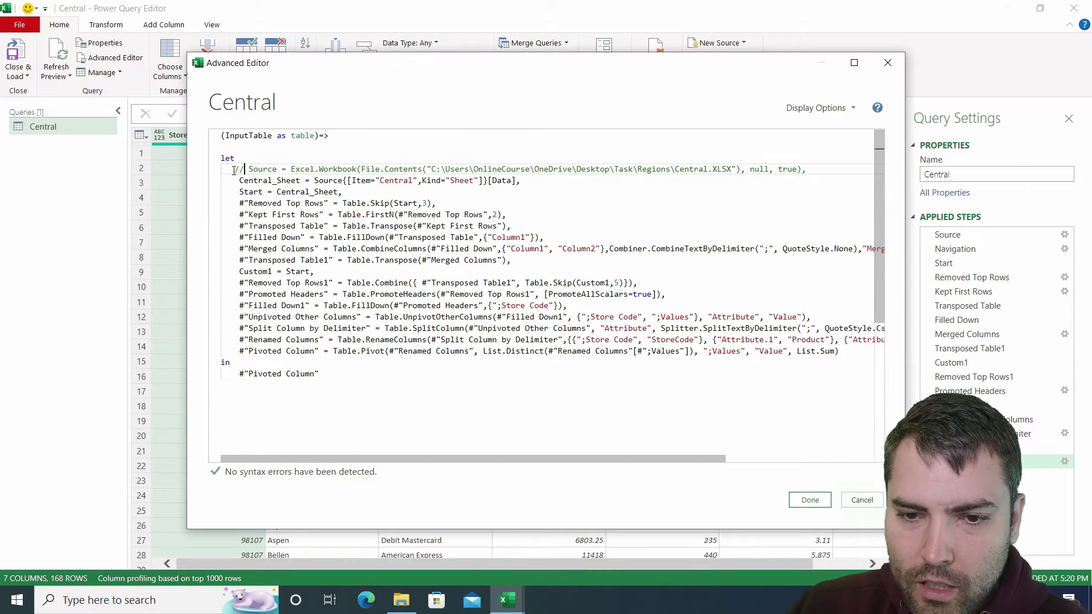
click(233, 179)
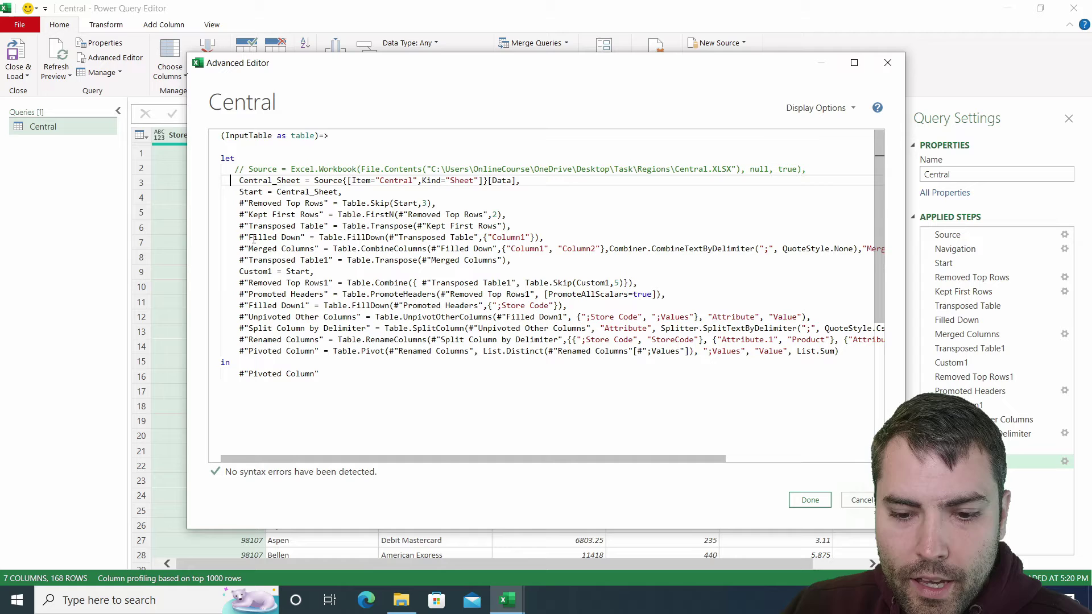
text(//)
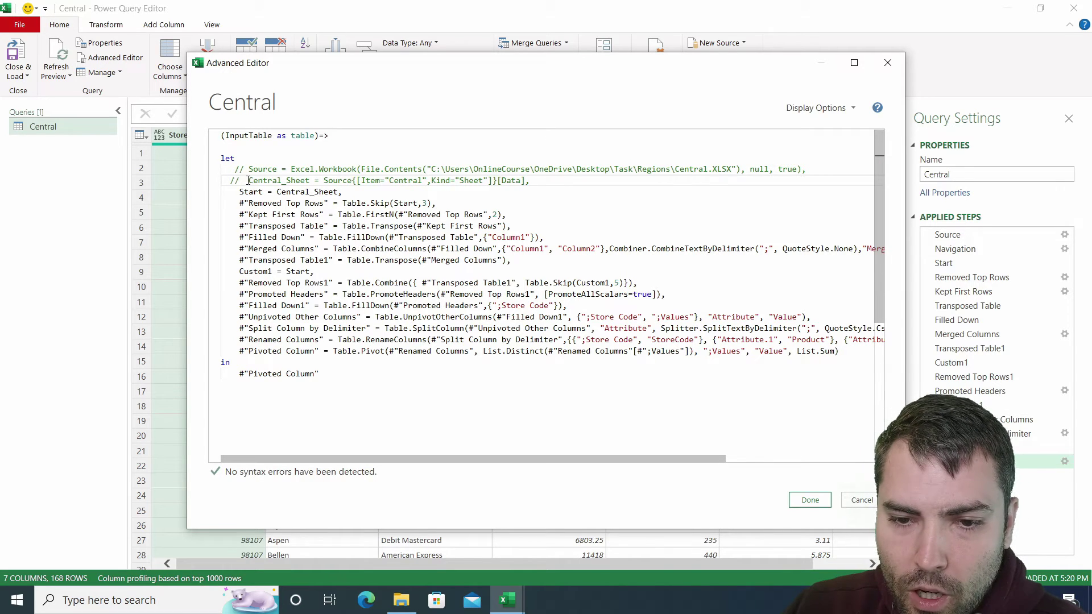
Replace Central_Sheet after Start = with InputTable and apply the code changes
drag(248, 180, 310, 180)
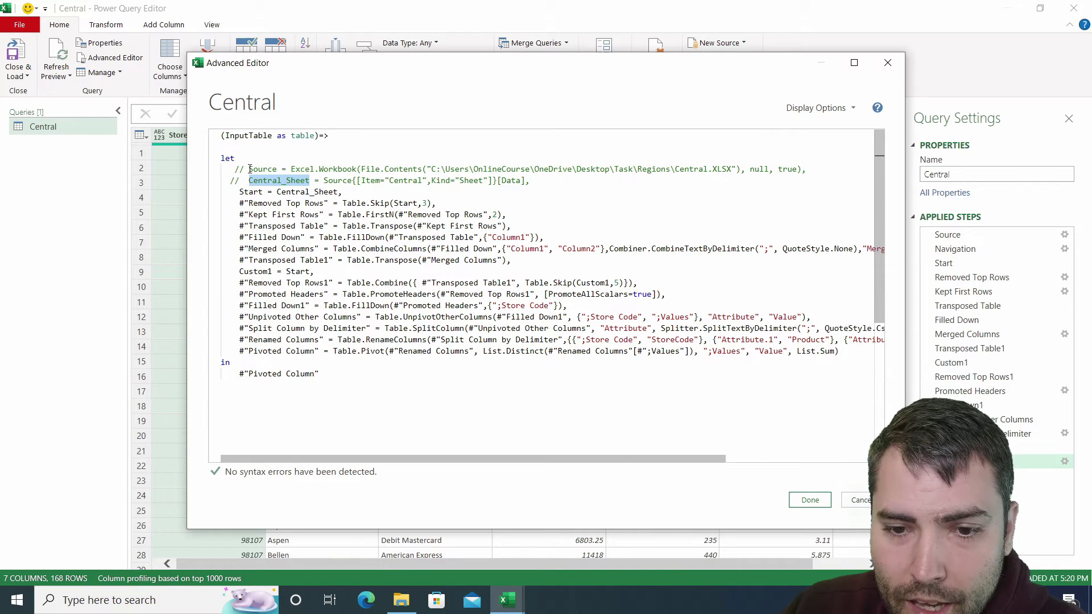
click(241, 137)
double_click(241, 137)
key(ctrl+c)
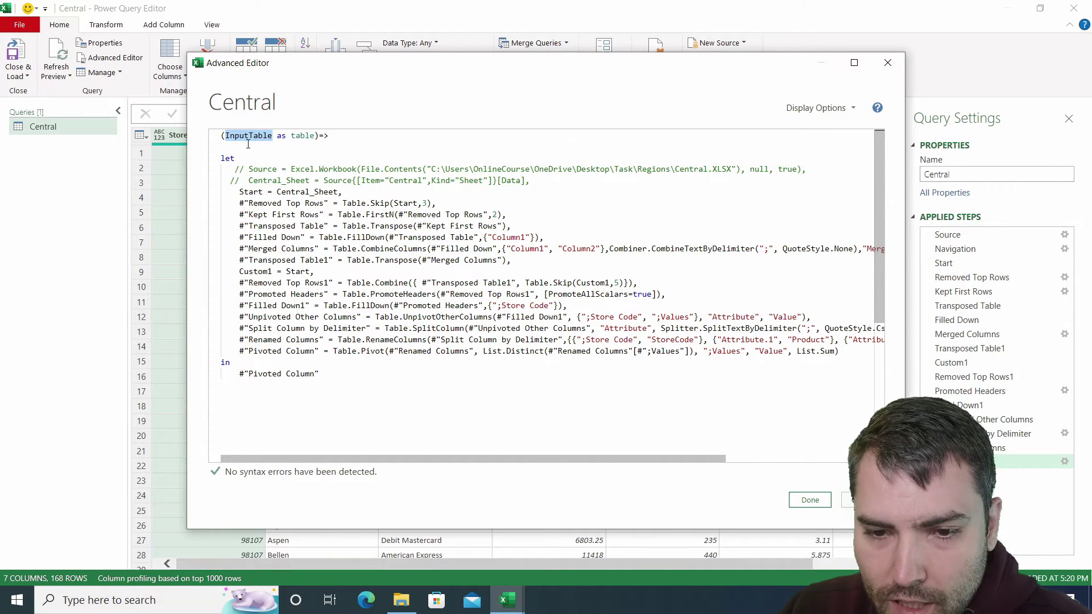
drag(277, 192, 334, 197)
key(ctrl+v)
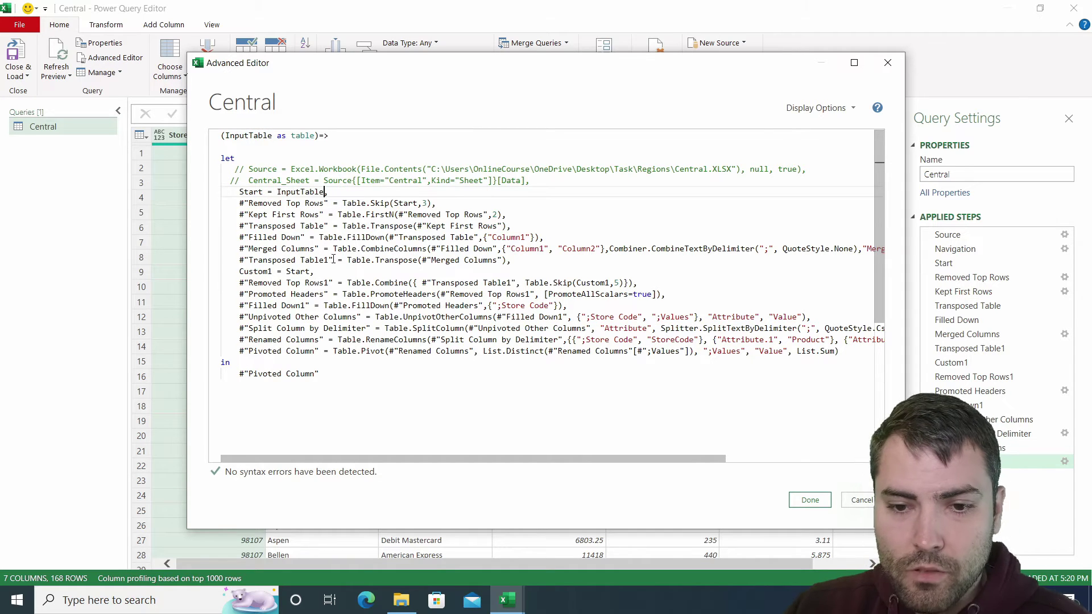
drag(314, 271, 344, 263)
drag(293, 199, 298, 194)
click(297, 193)
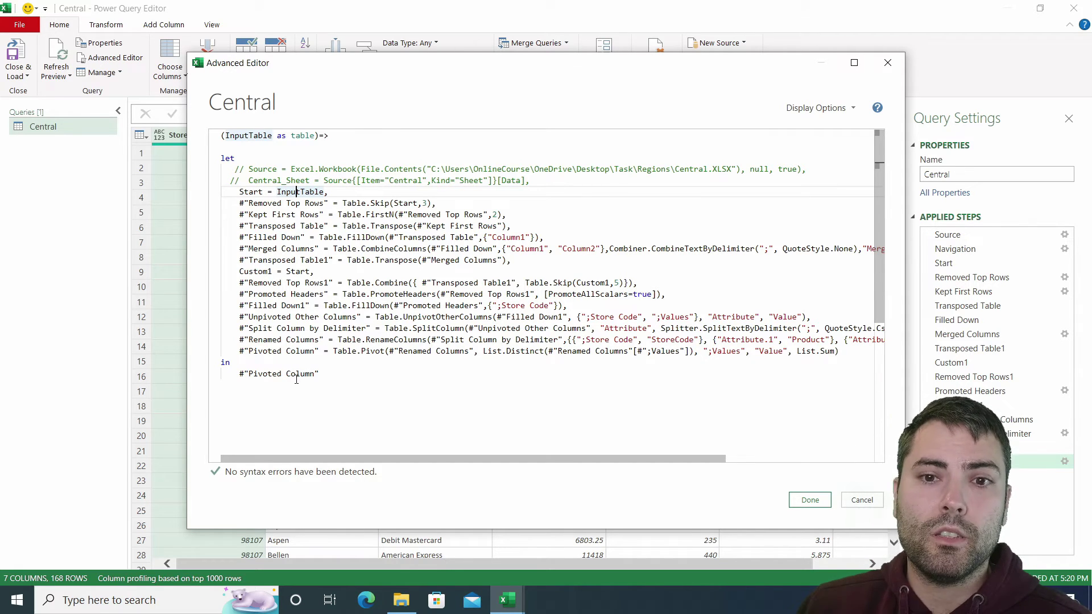
click(249, 169)
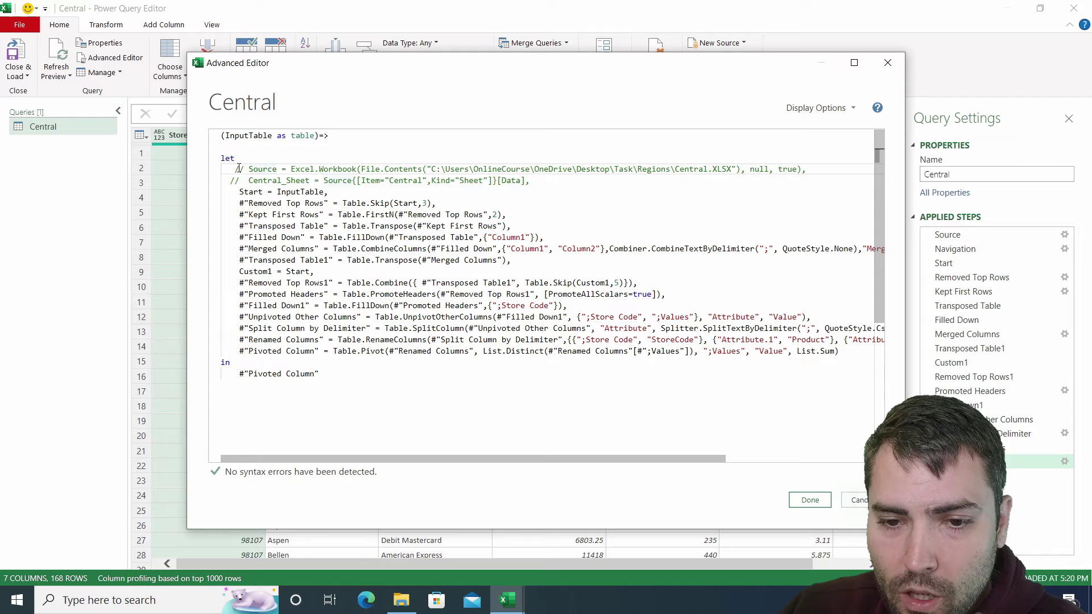
click(223, 135)
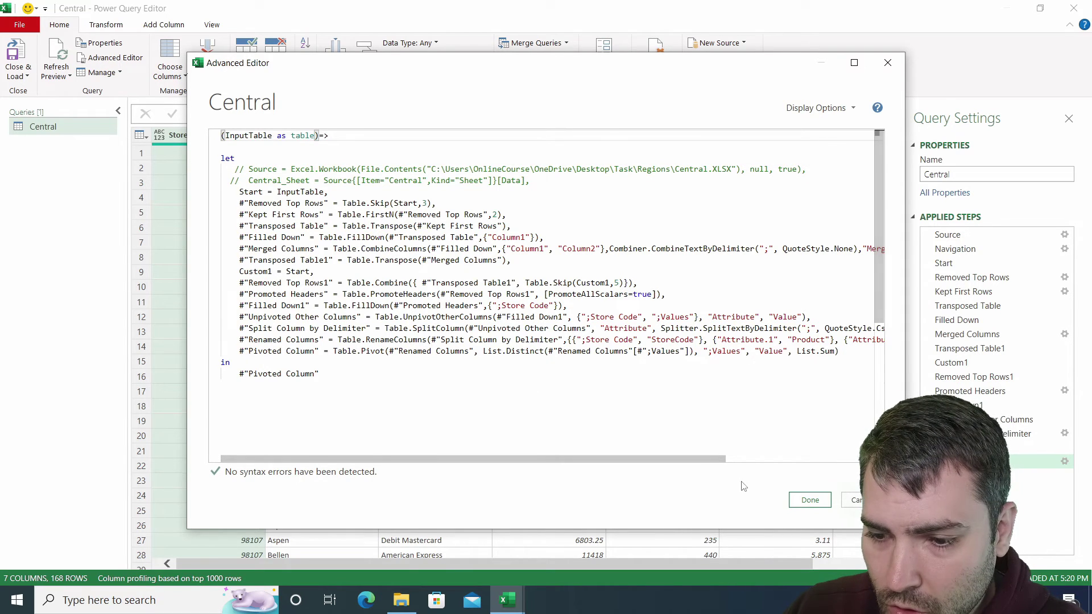
click(810, 499)
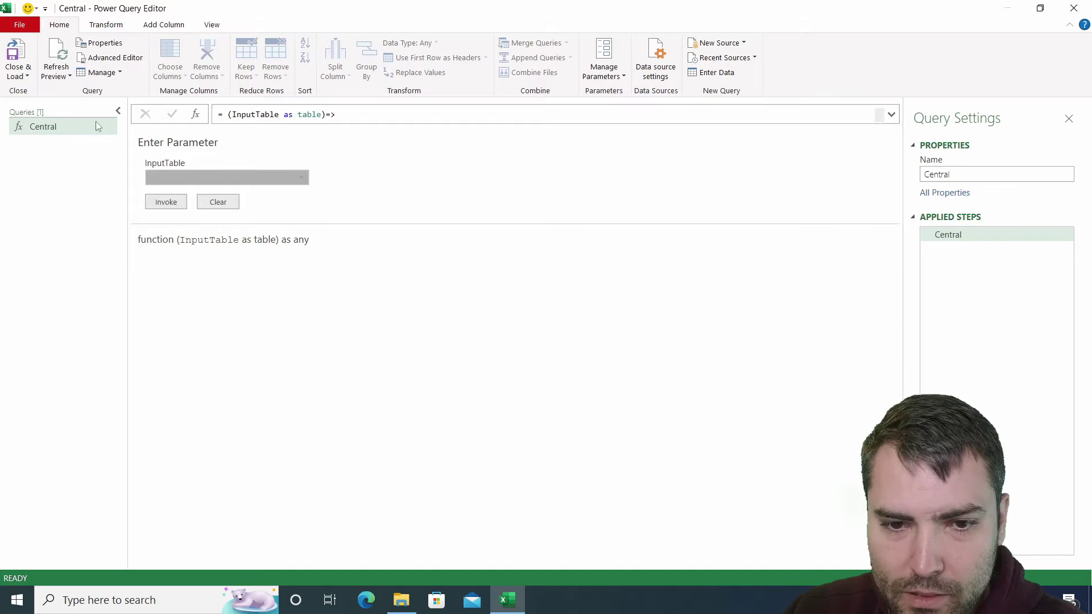
Rename the query FXClean and temporarily restore Source, Central_Sheet and Start = Central_Sheet
text(FX)
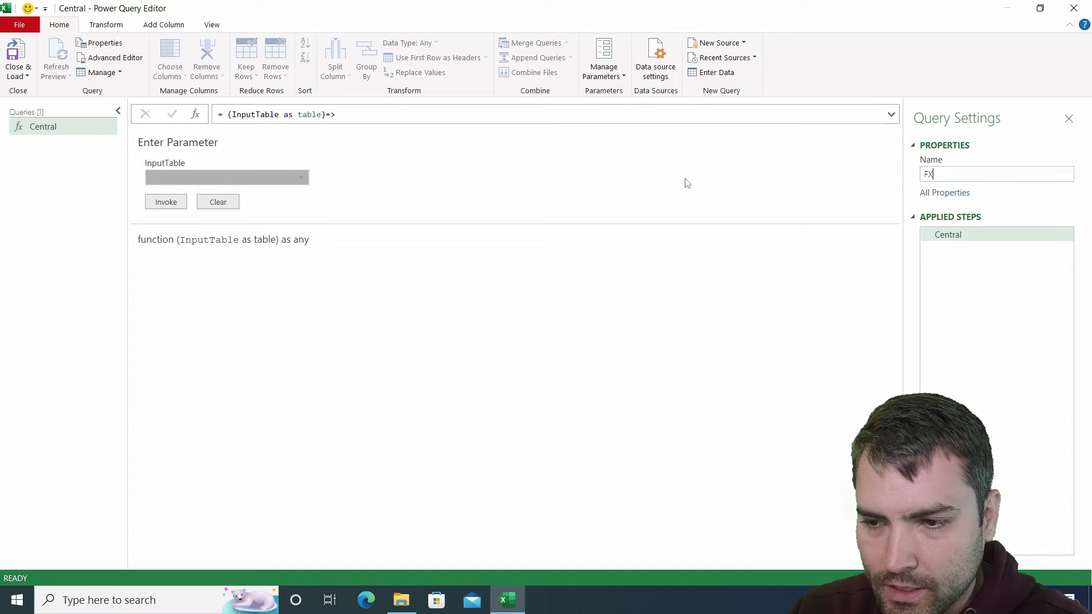
text(Clean)
key(Return)
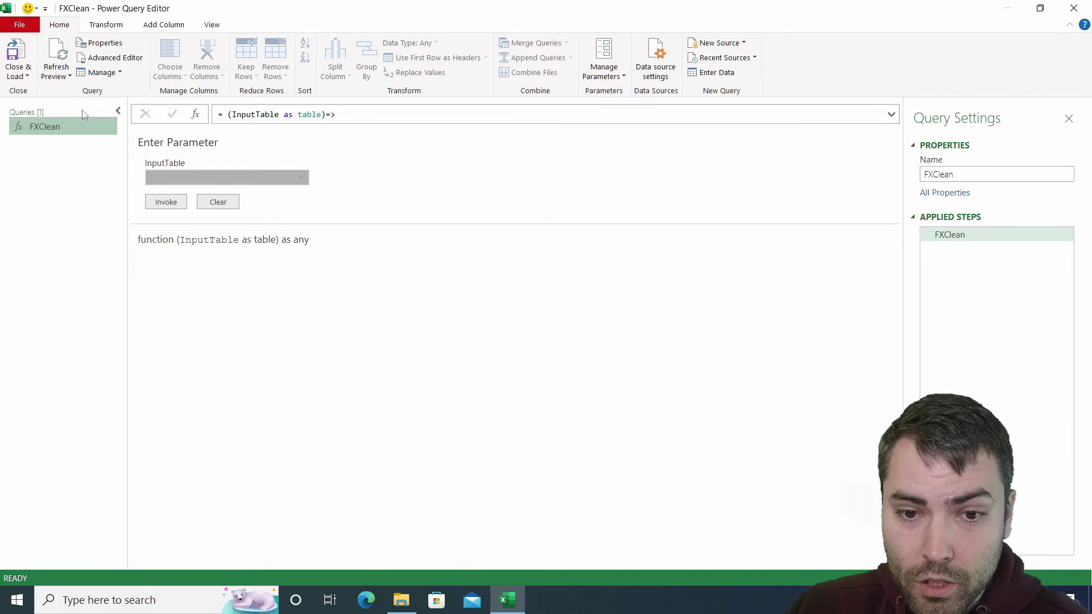
click(108, 58)
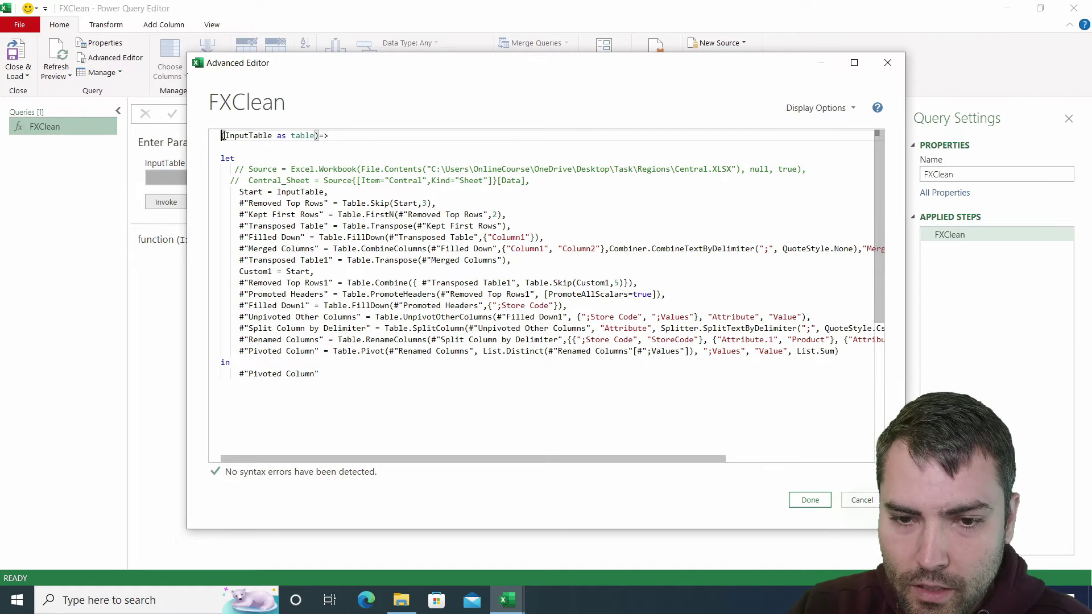
text(//)
click(235, 171)
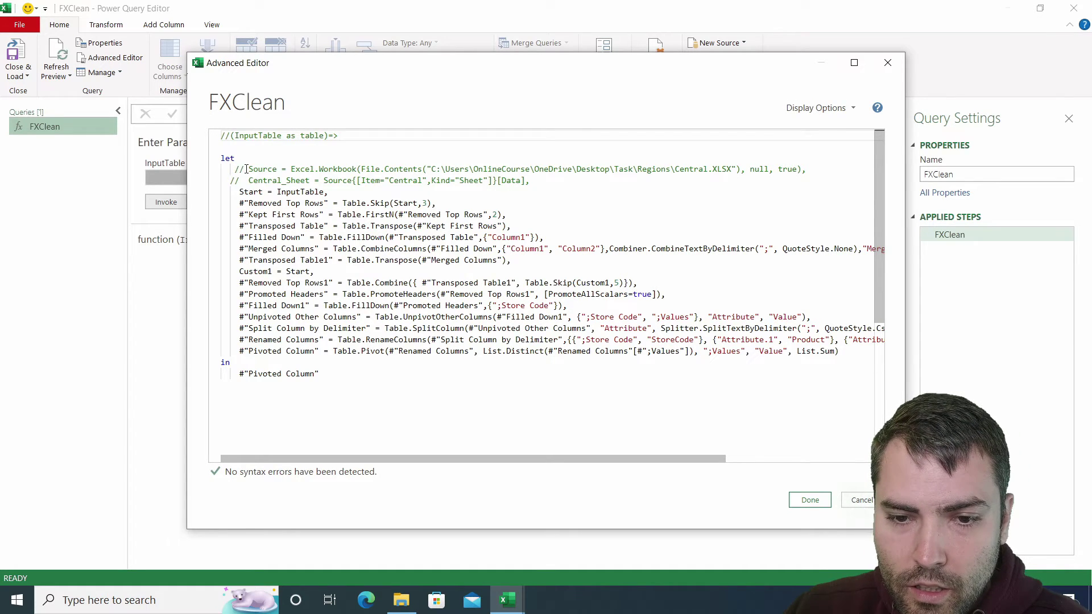
key(Delete)
key(Delete)
key(Delete)
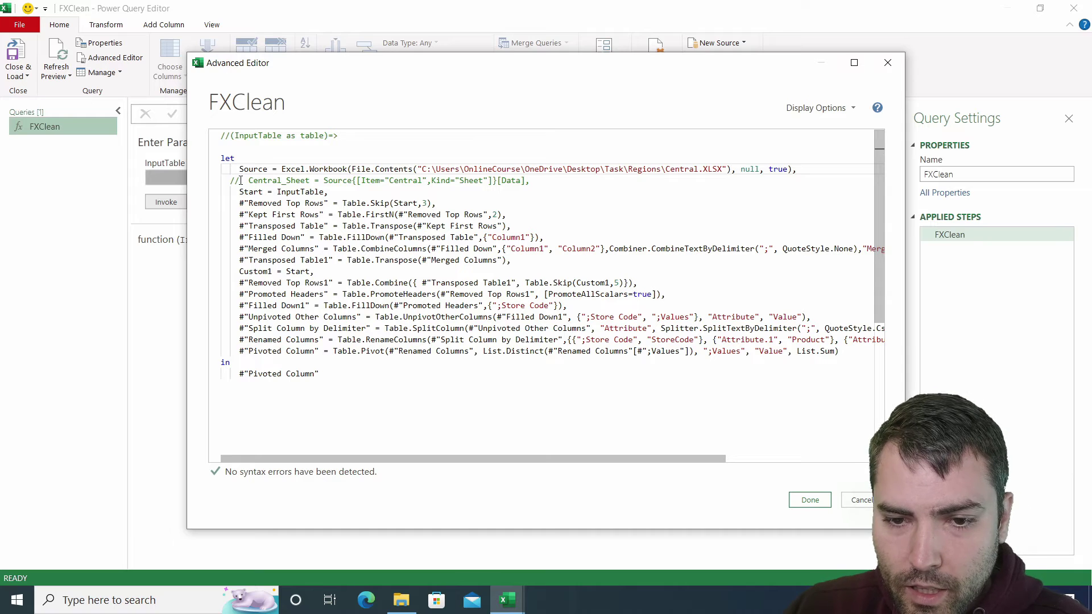
click(240, 180)
key(BackSpace)
key(BackSpace)
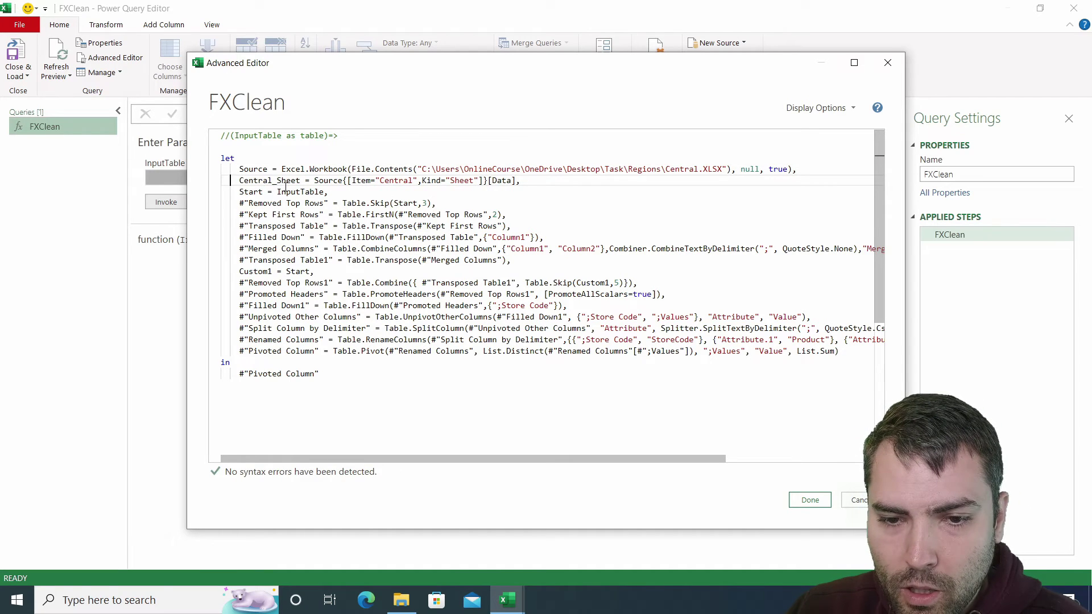
drag(240, 181, 301, 180)
key(ctrl+c)
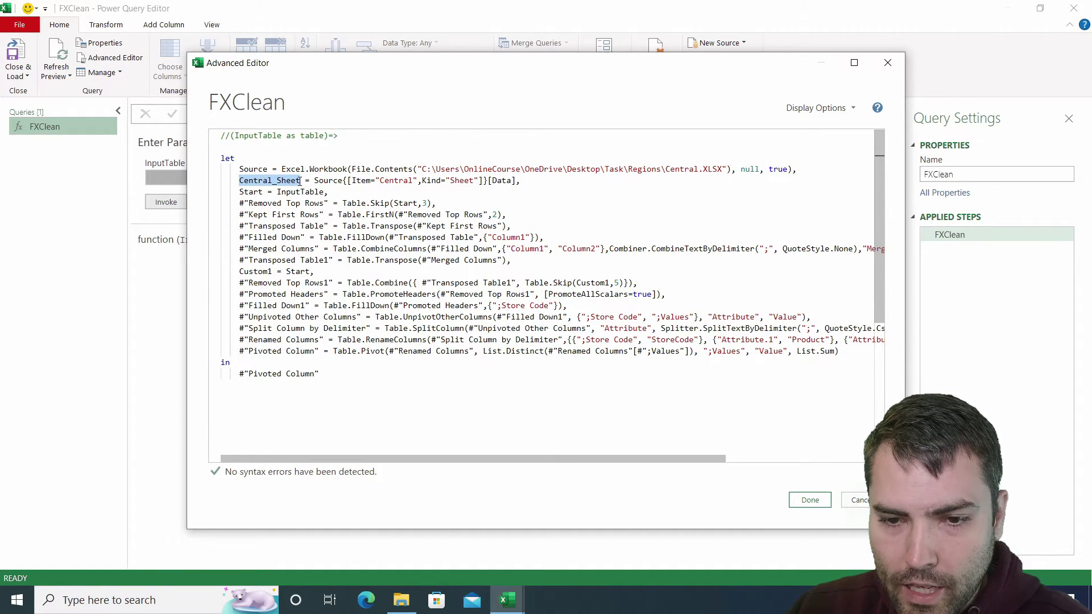
double_click(302, 192)
key(ctrl+v)
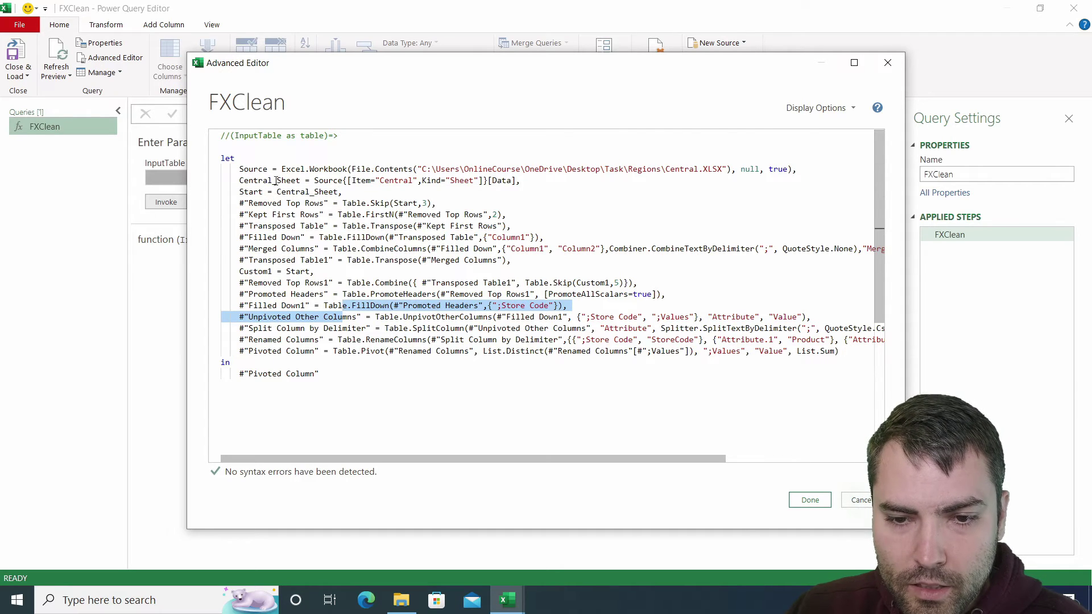
click(809, 500)
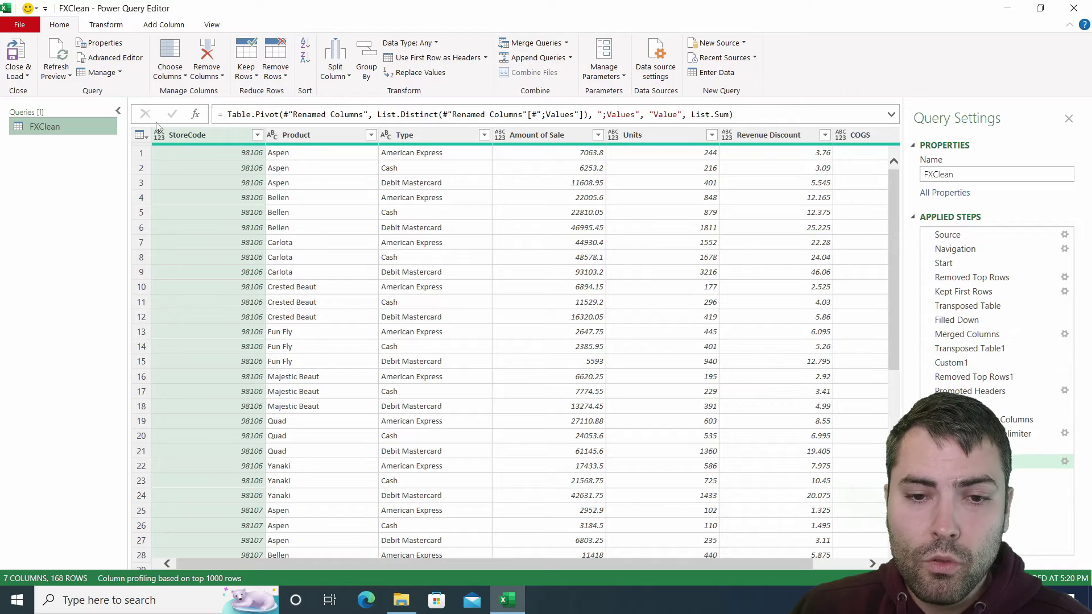
Re-enable the (InputTable as table)=> header, comment out Source and Central_Sheet, and set Start = InputTable
click(118, 58)
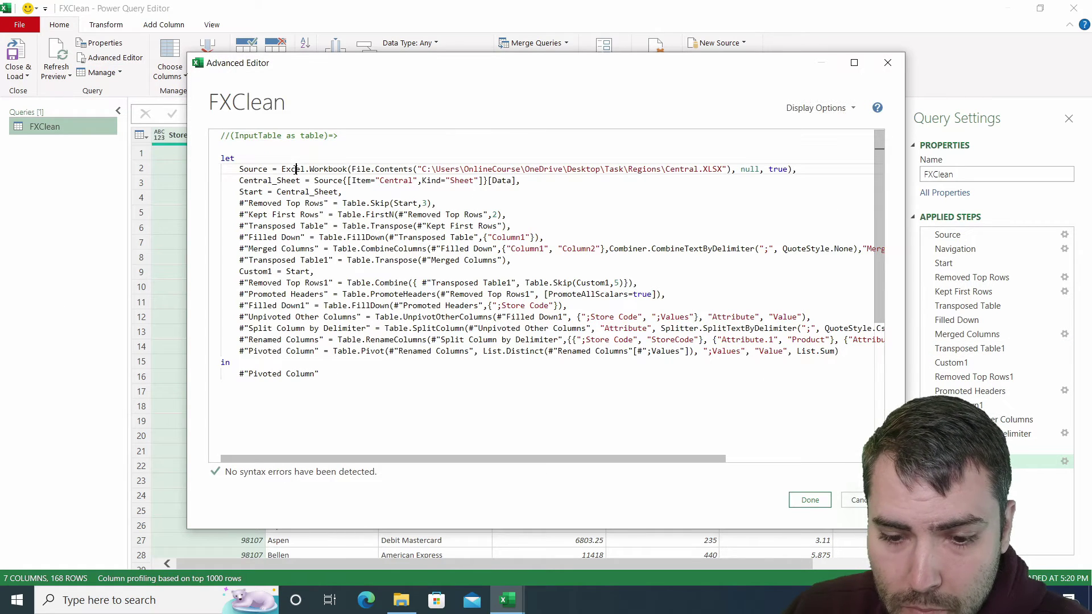
click(296, 169)
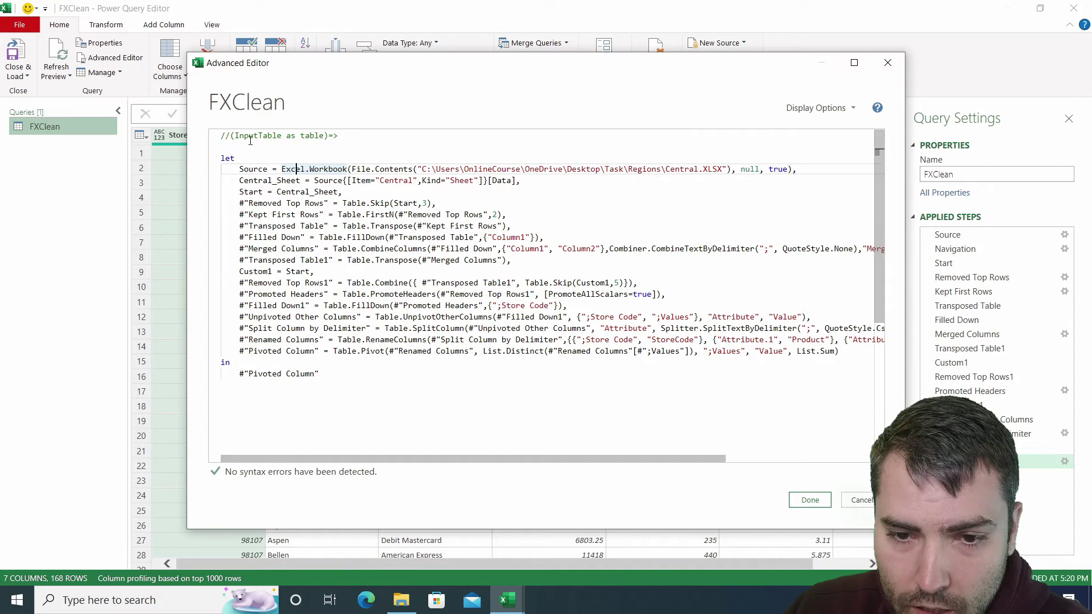
click(230, 136)
key(BackSpace)
key(BackSpace)
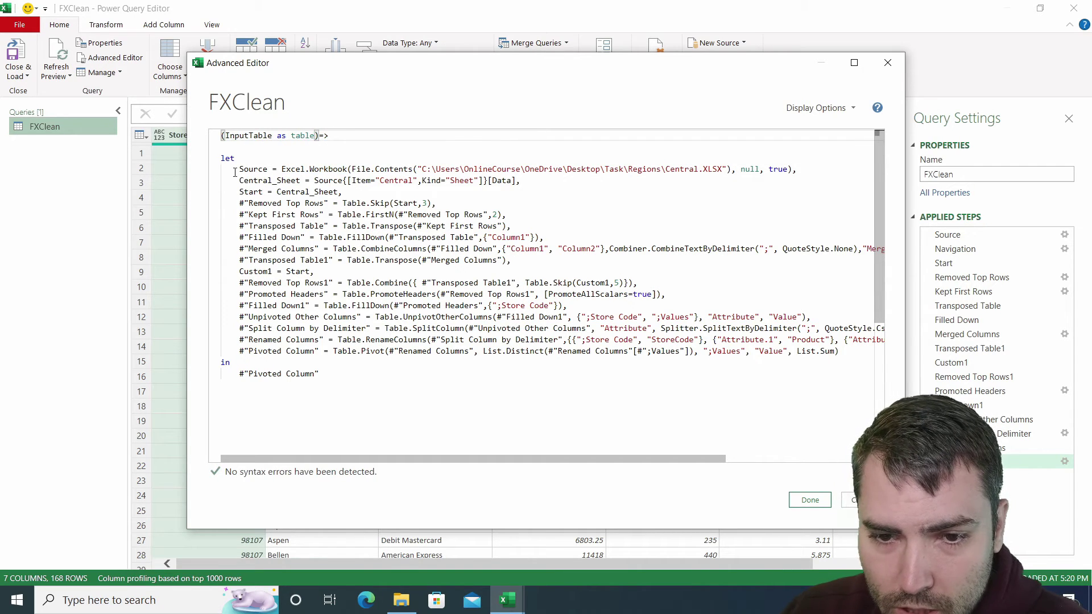
click(234, 171)
text(//)
click(236, 179)
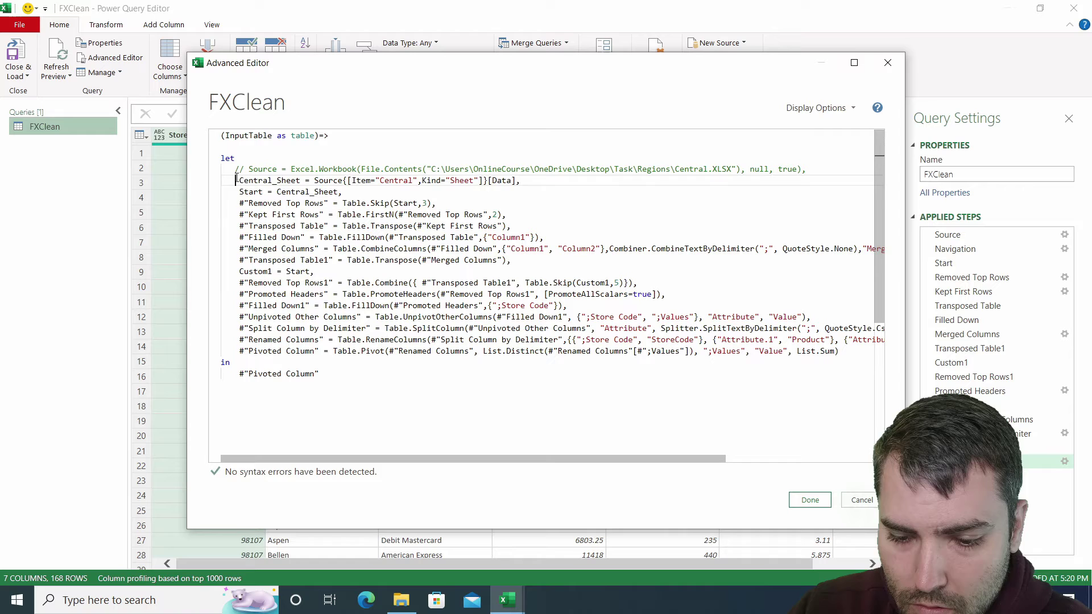
text(//)
double_click(235, 135)
key(ctrl+c)
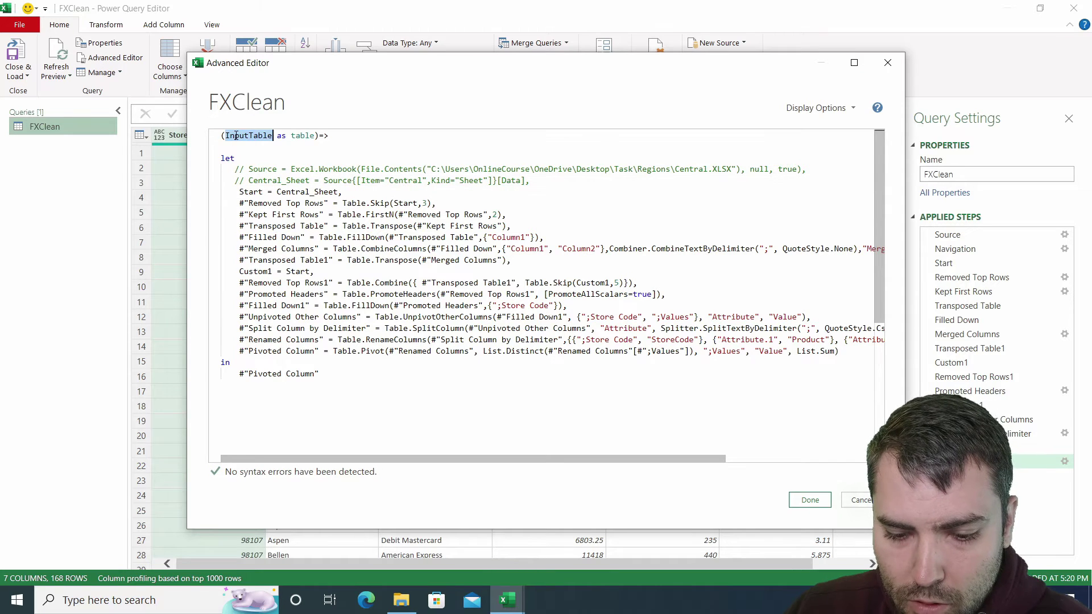
drag(338, 193, 277, 192)
key(ctrl+v)
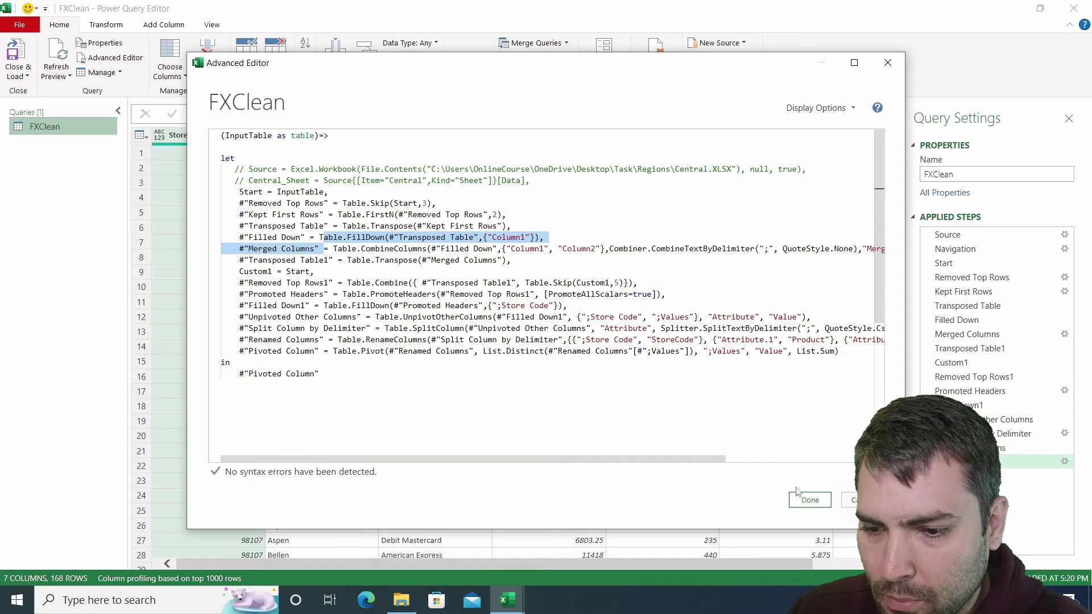
click(809, 500)
Create a folder query from Desktop\Task\Regions and load its six files into the editor
right_click(61, 179)
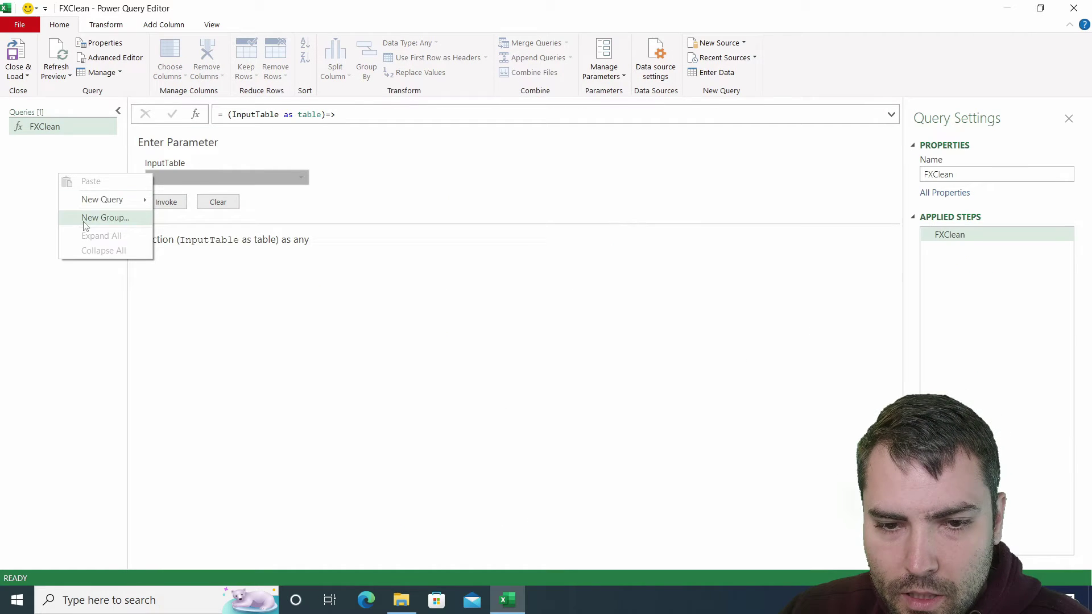
mouse_move(131, 200)
mouse_move(223, 199)
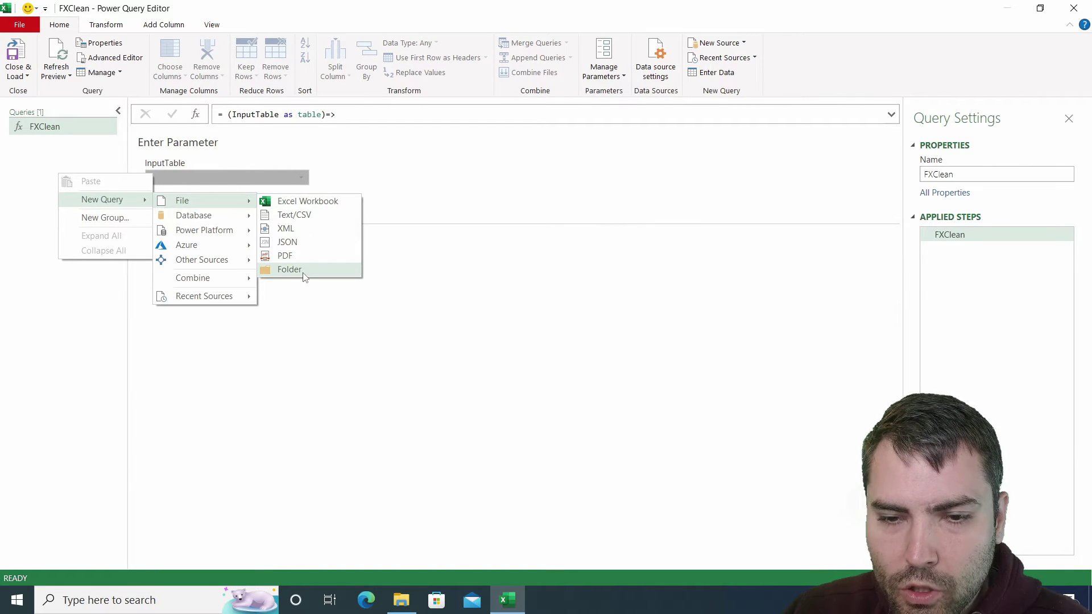
click(305, 272)
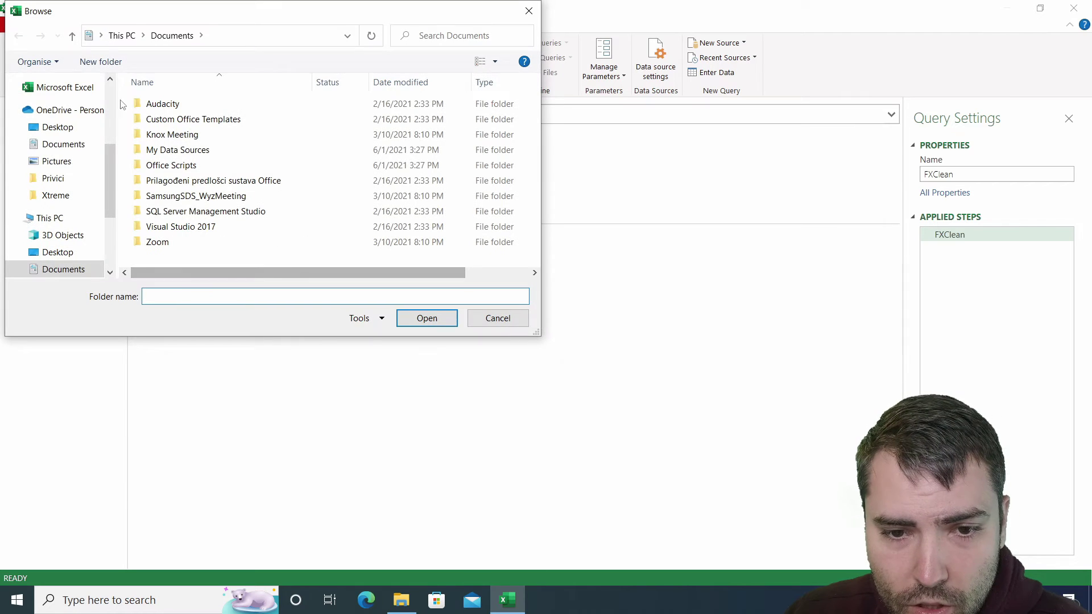
click(89, 129)
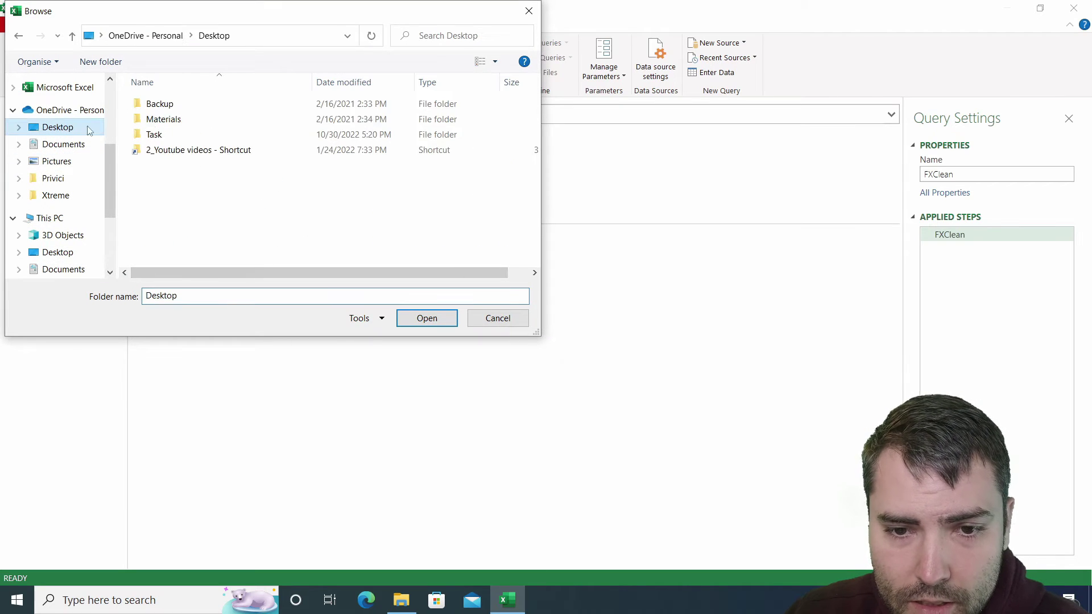
double_click(153, 135)
double_click(162, 104)
click(410, 320)
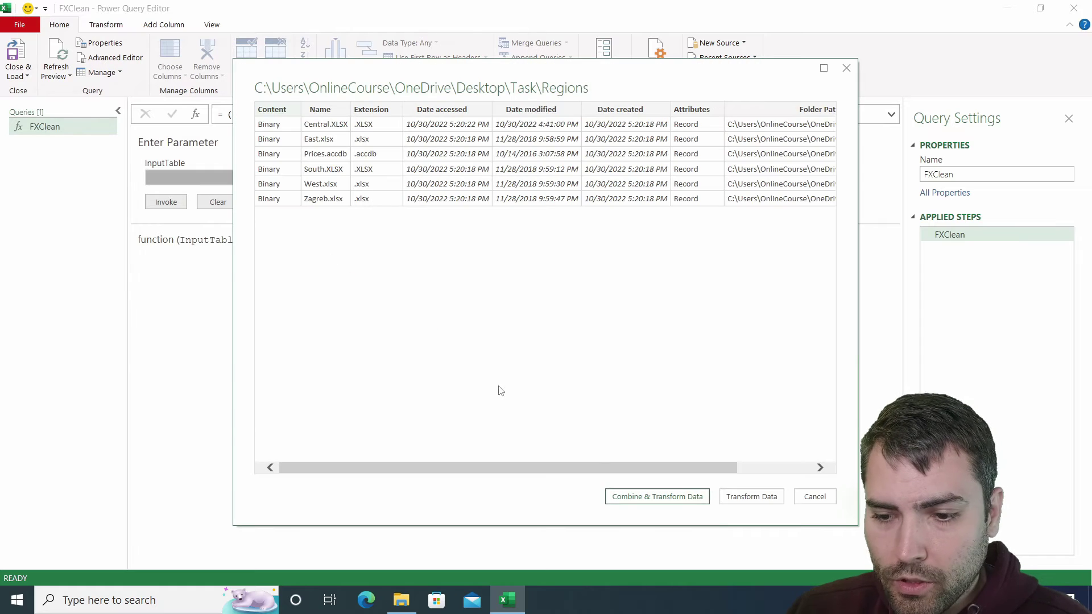
click(751, 496)
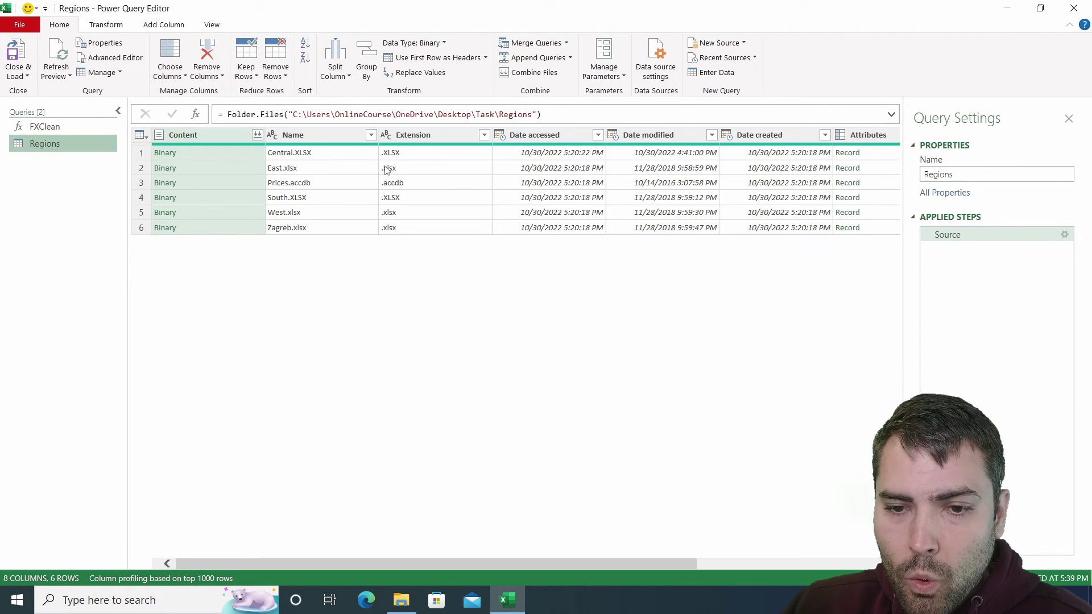
Make the Extension column lowercase and filter it to equal .xlsx
right_click(426, 137)
mouse_move(500, 269)
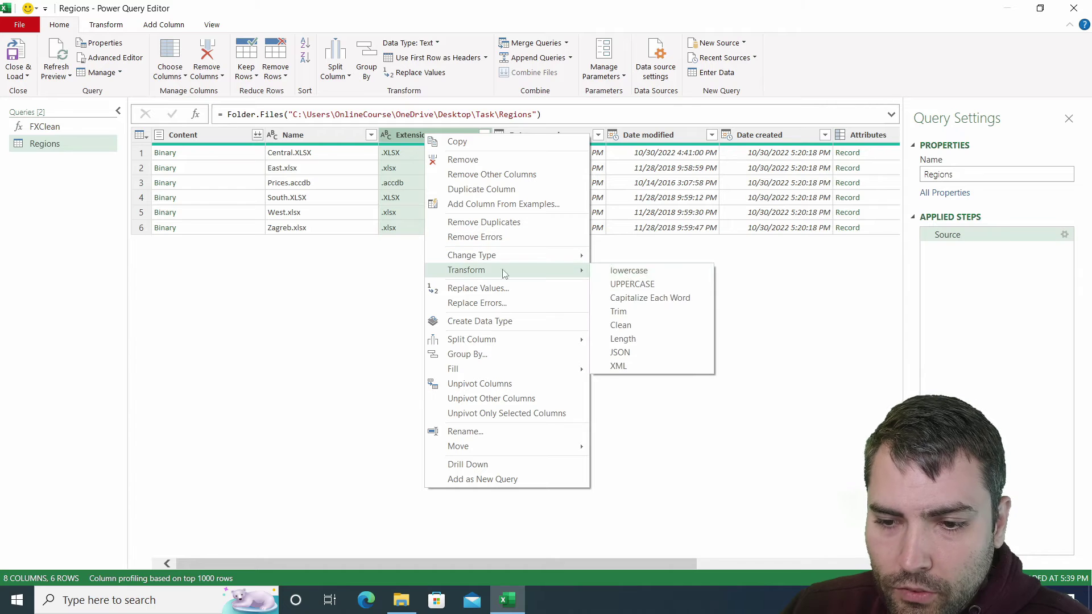
click(659, 268)
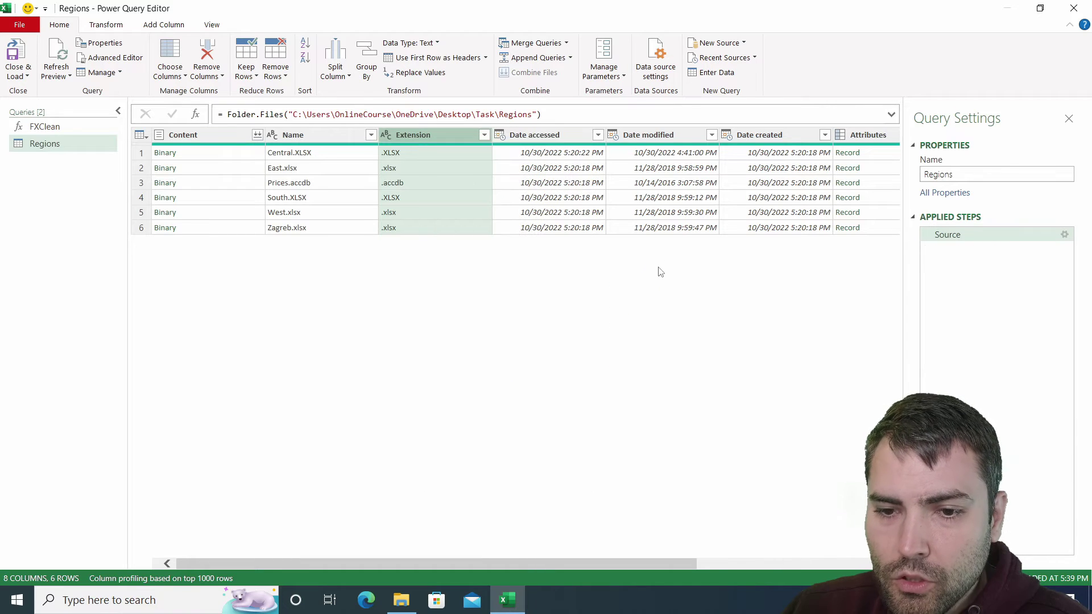
click(422, 153)
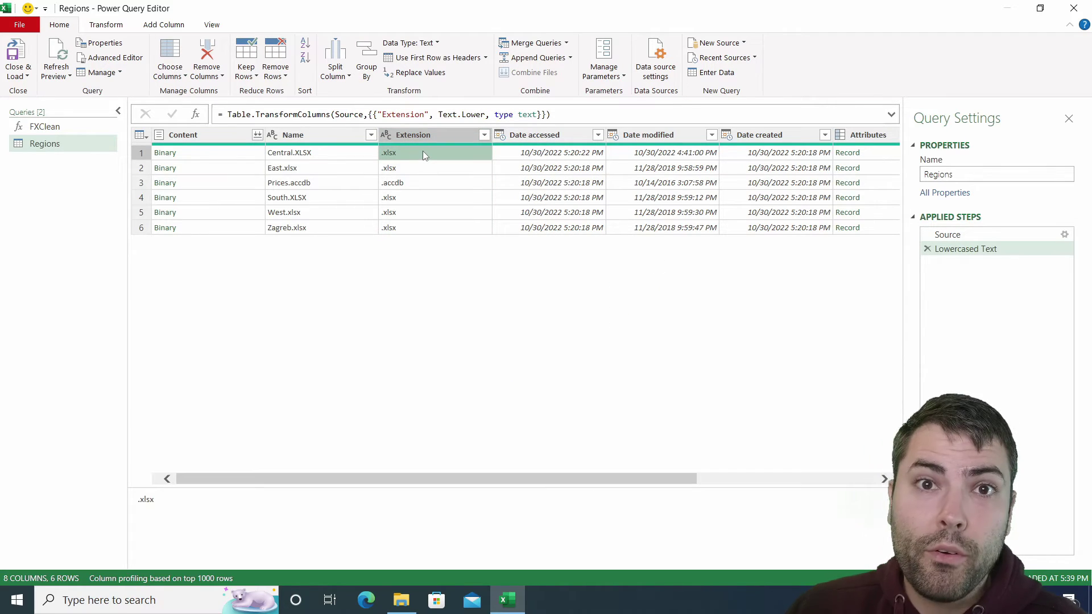
right_click(422, 151)
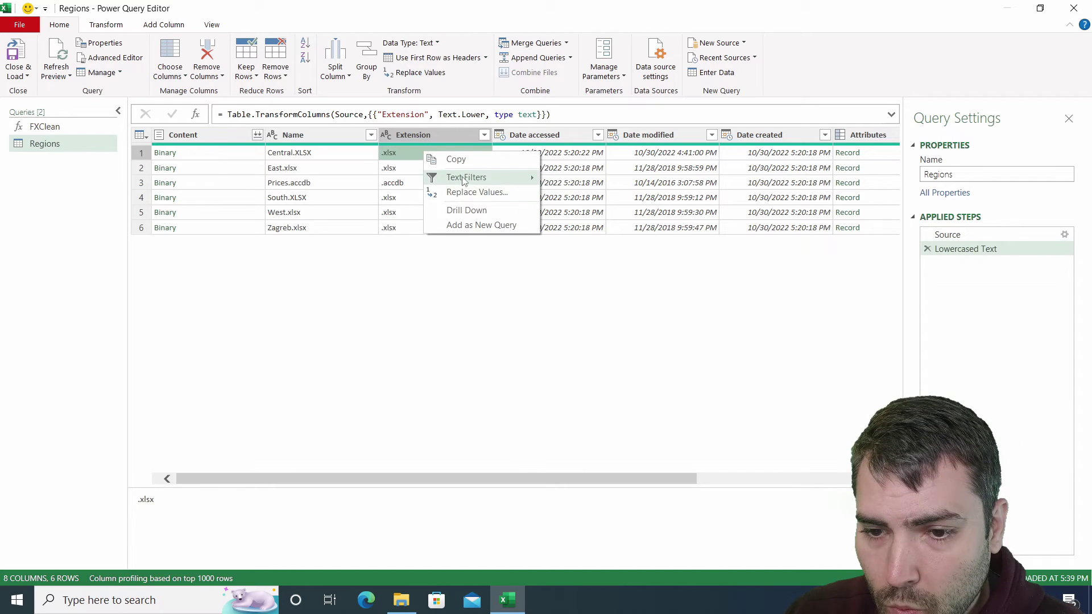
mouse_move(489, 178)
click(569, 178)
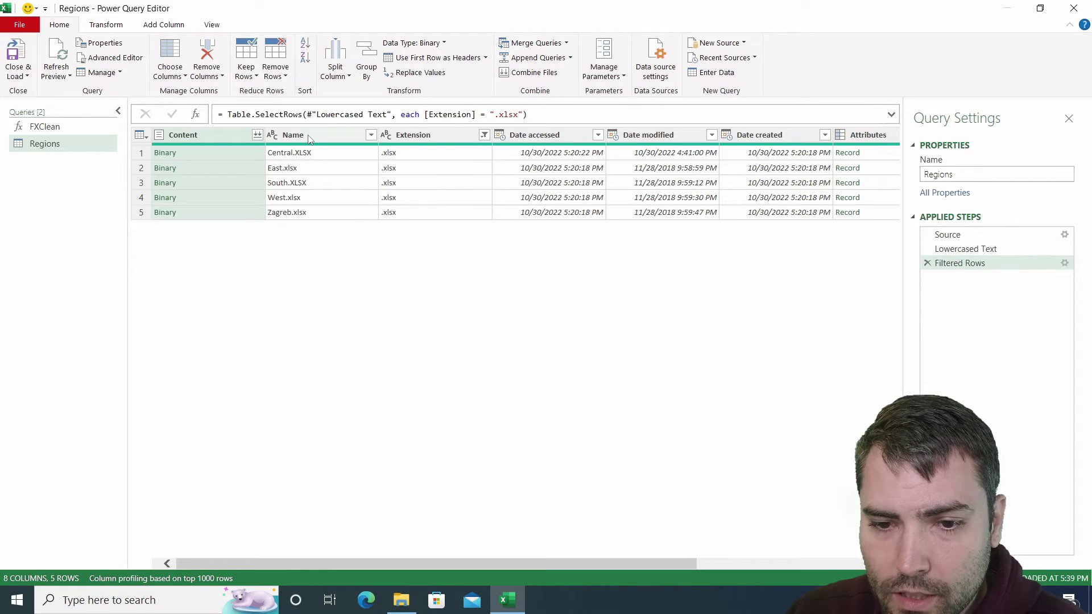
Keep only the Content and Name columns, then preview the Central, East, West and Zagreb files
click(321, 135)
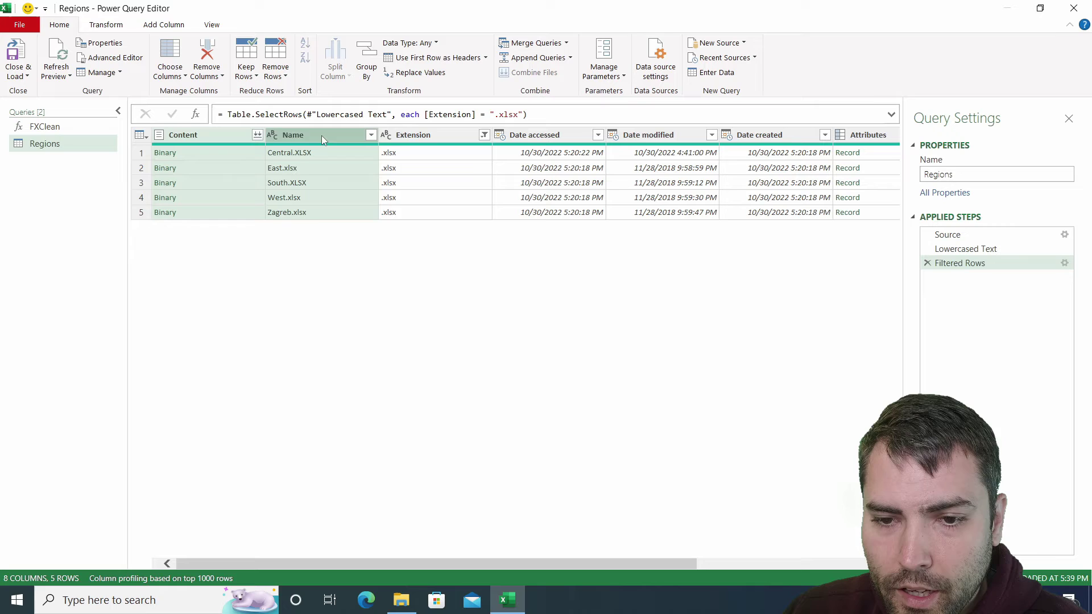
right_click(322, 135)
click(389, 176)
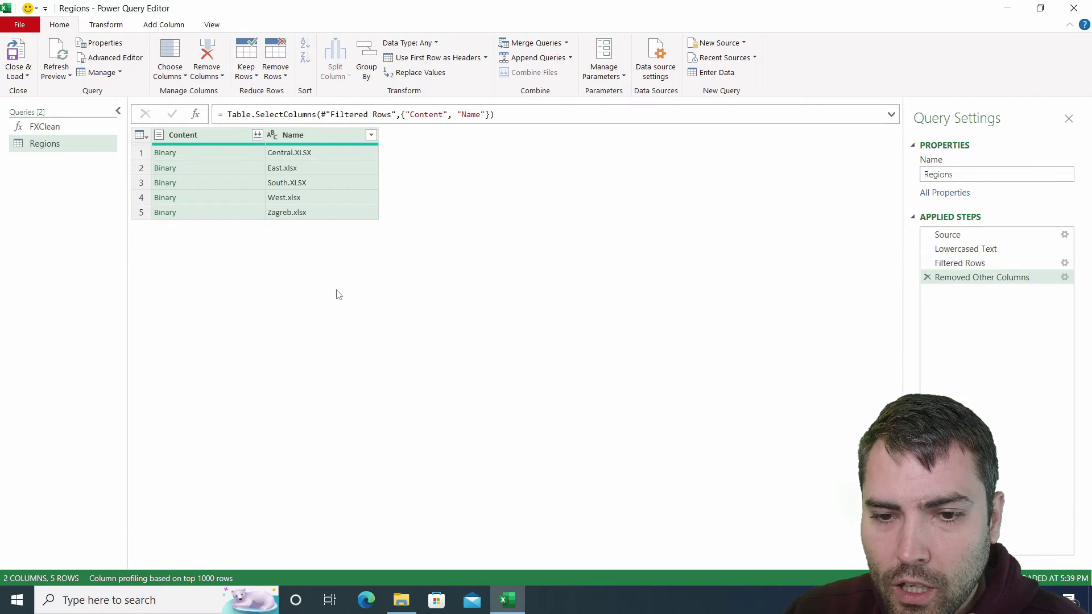
click(243, 166)
click(245, 153)
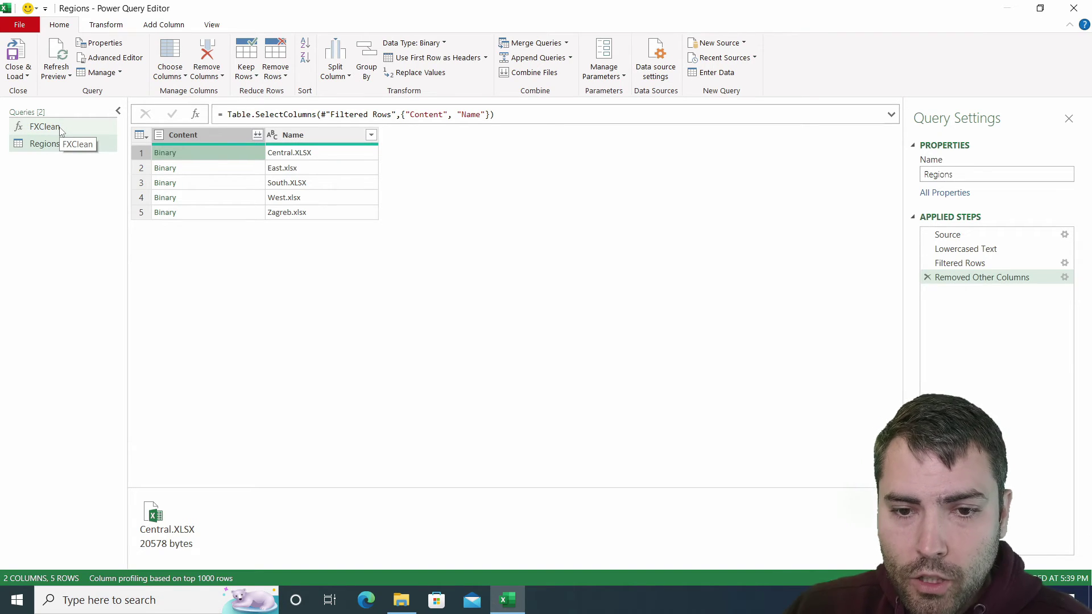
click(208, 170)
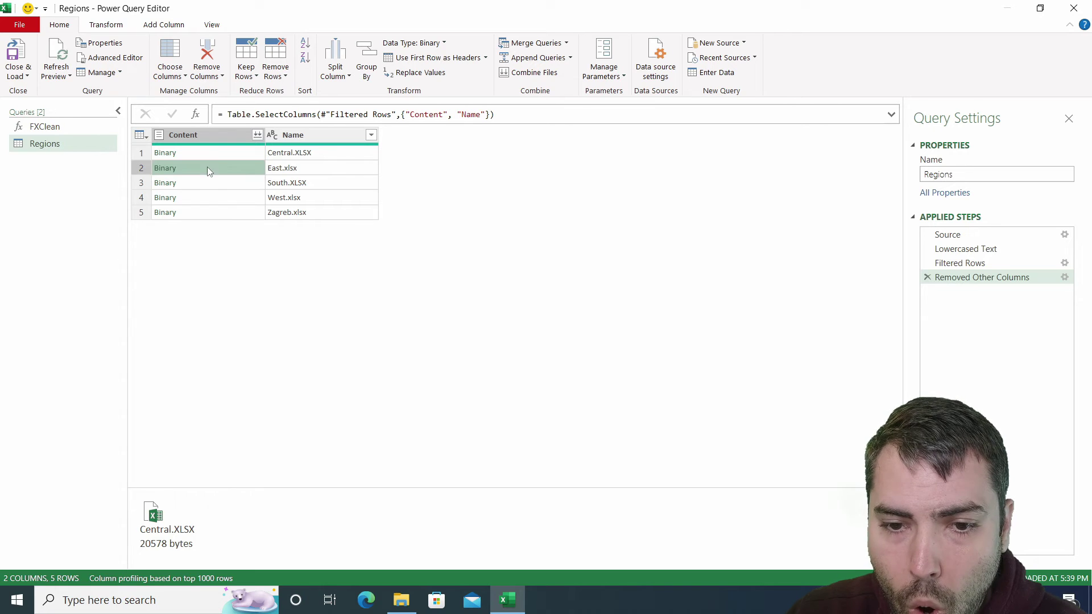
click(214, 197)
click(215, 215)
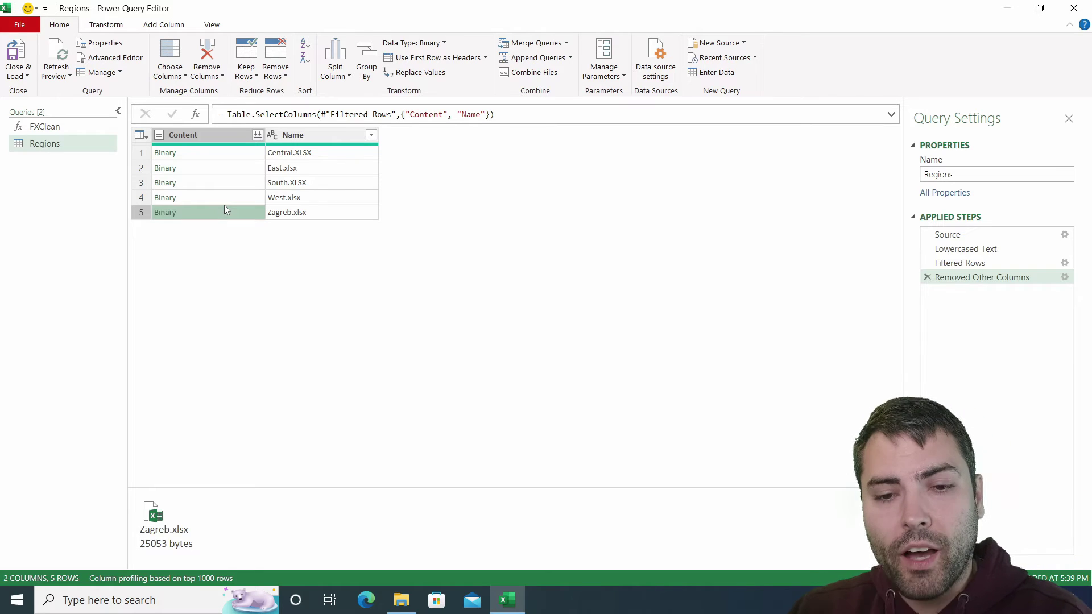
click(230, 156)
Add a custom column ExcelObjects with formula Excel.Workbook([Content],false)
click(164, 25)
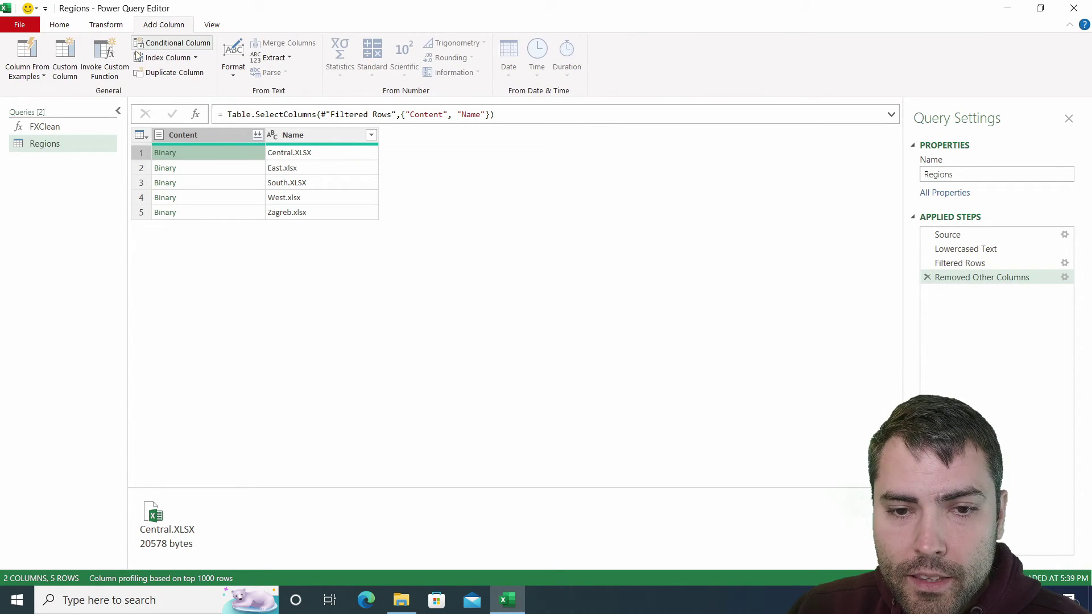
click(65, 59)
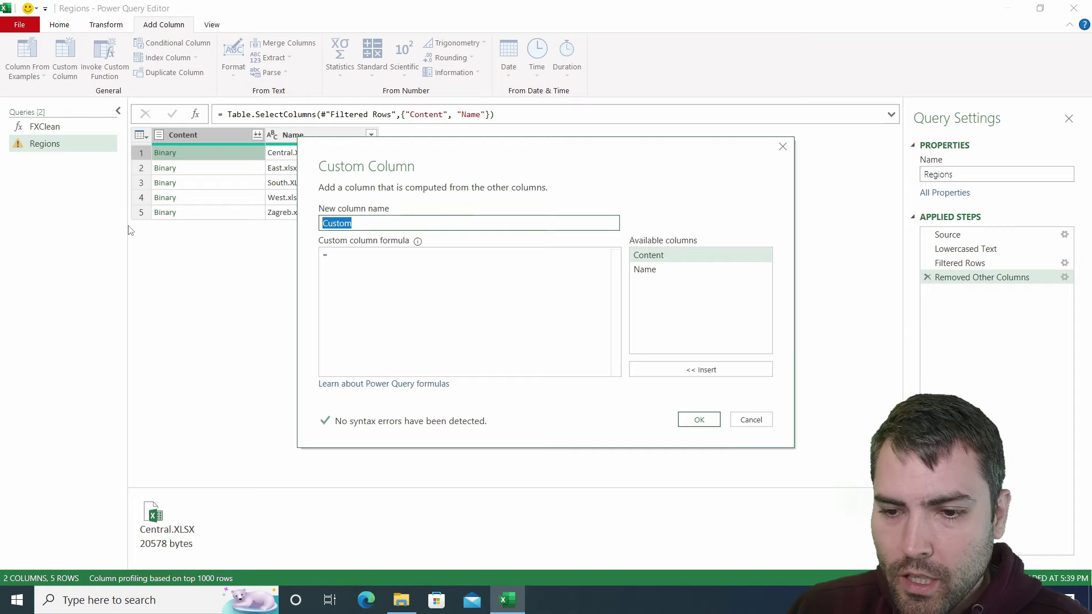
text(ExcelObjects)
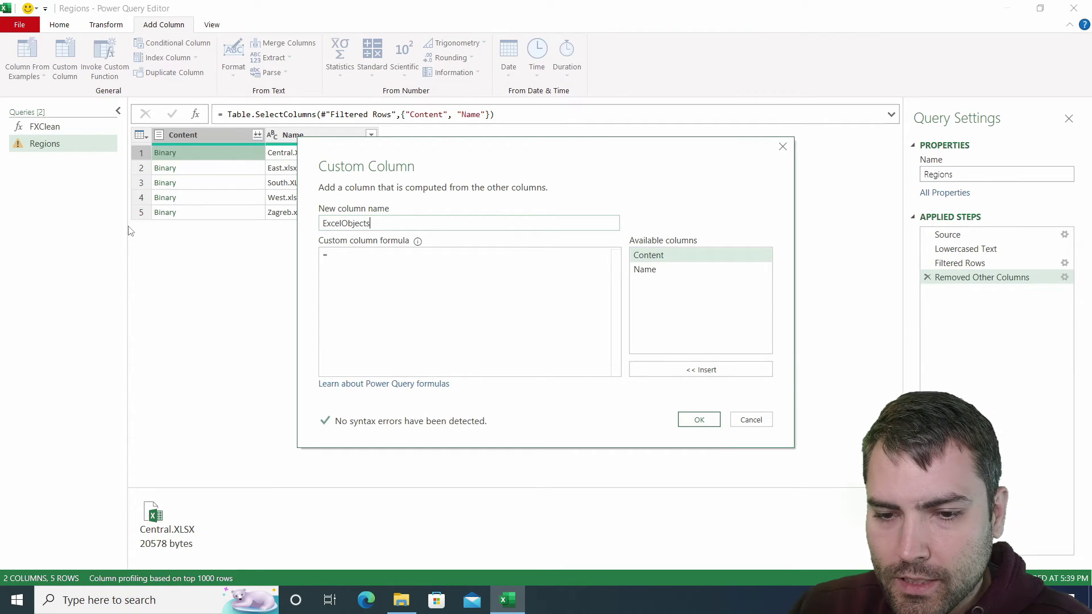
click(398, 299)
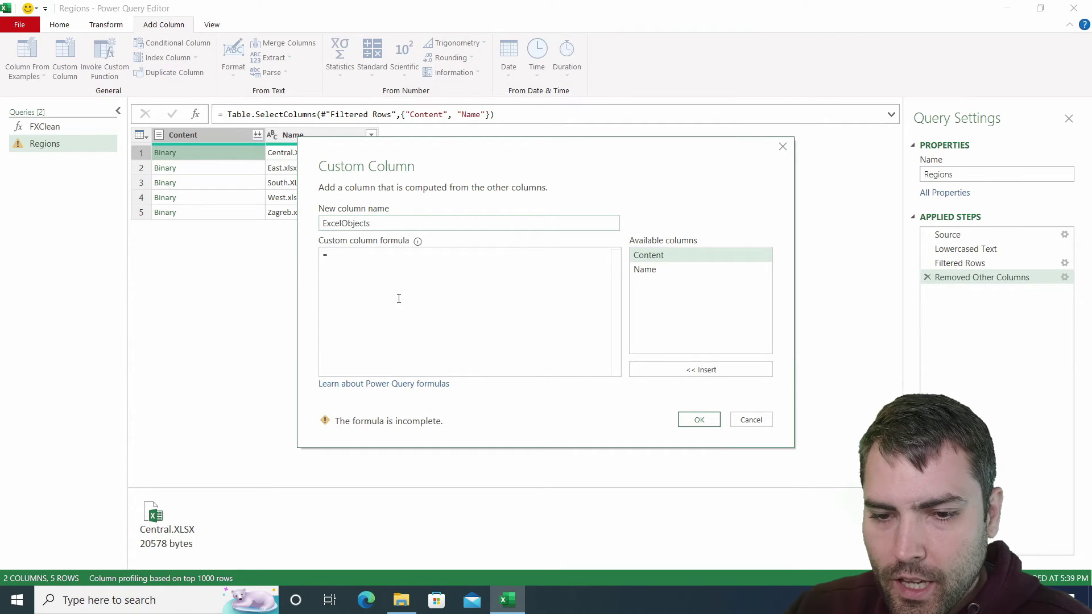
text(excel)
key(Down)
key(Down)
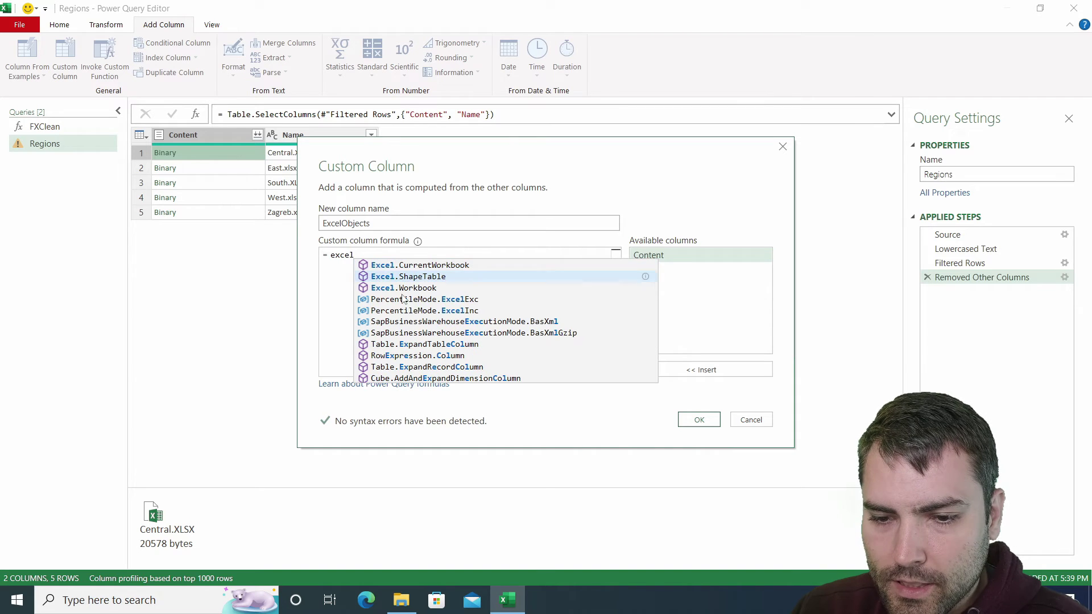
key(Tab)
text(()
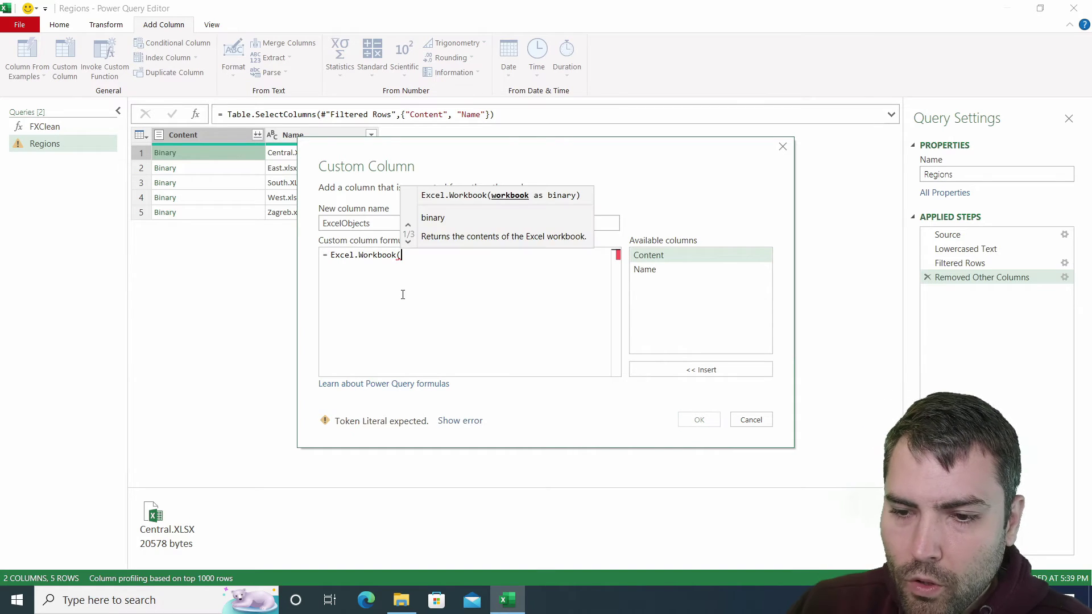
double_click(649, 255)
text(,f)
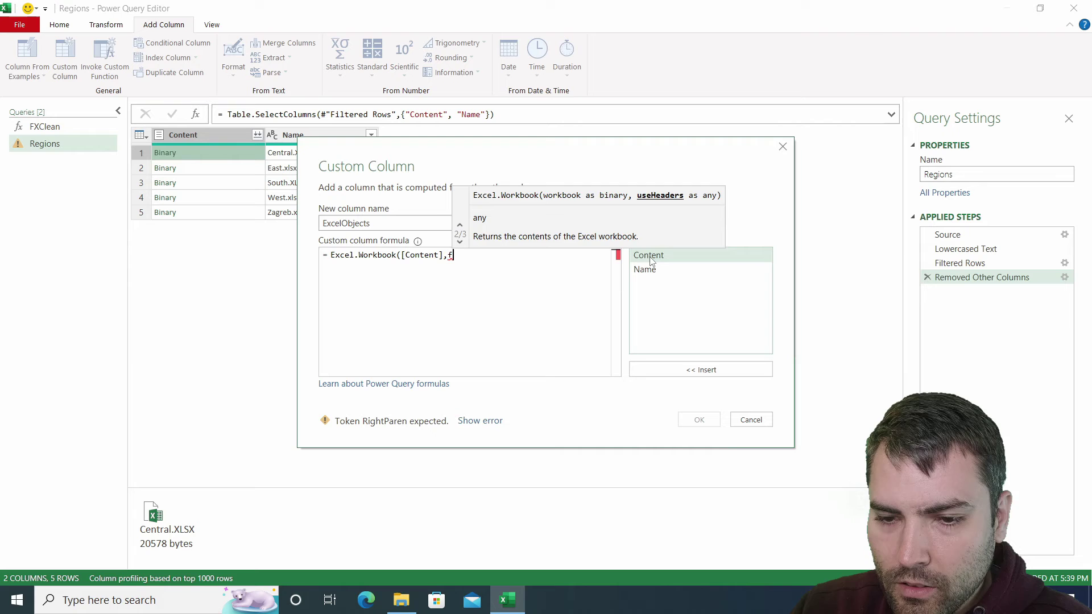
text(alse))
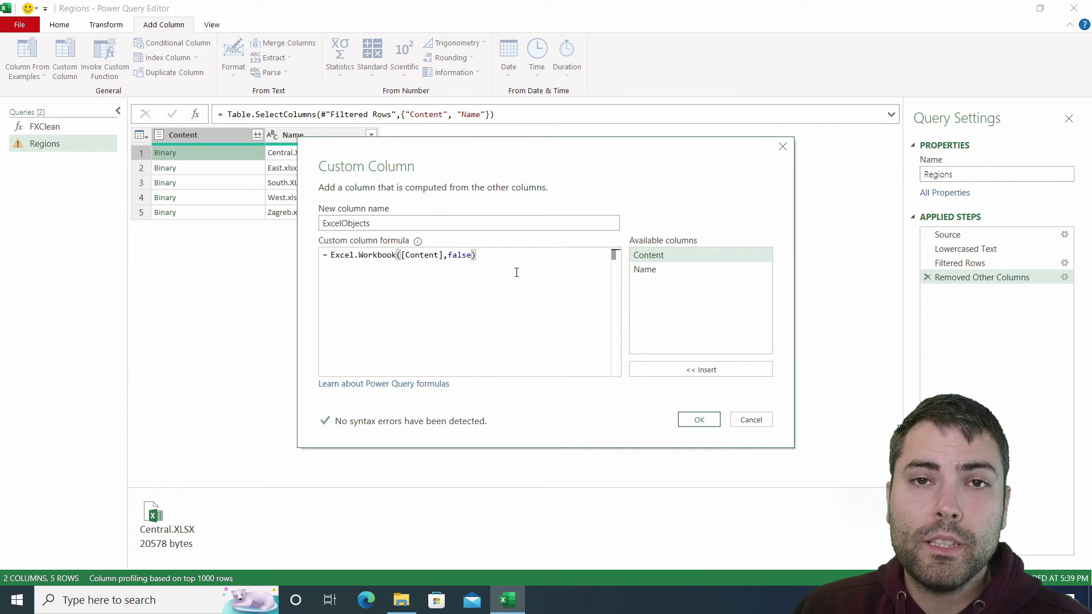
double_click(464, 256)
click(490, 255)
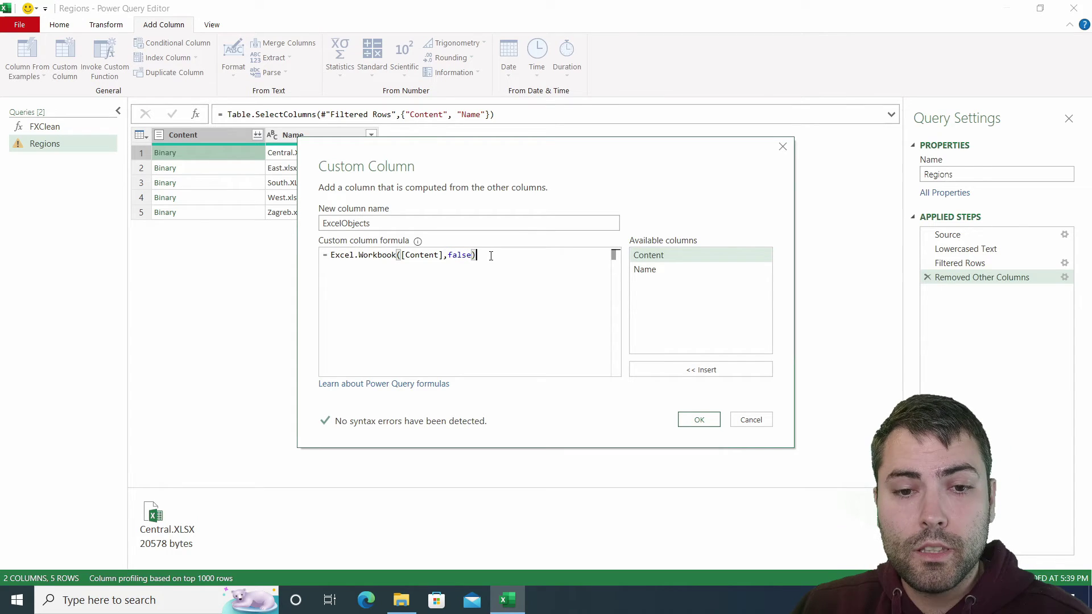
click(695, 419)
click(435, 153)
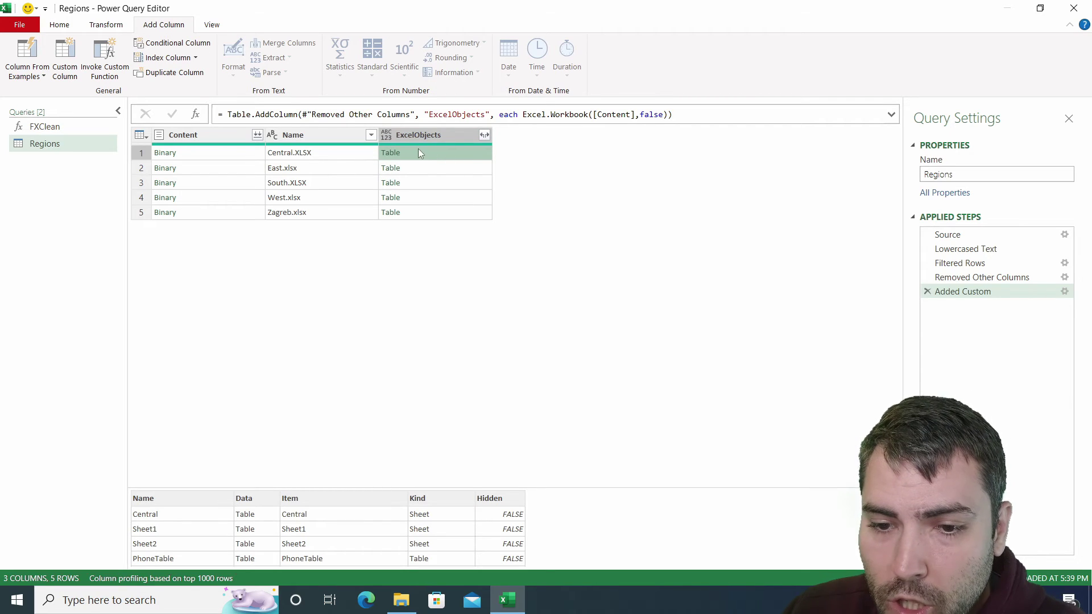
Preview the Central, East, South and Zagreb binaries and their sheets-and-tables listings
click(239, 155)
click(208, 167)
click(247, 151)
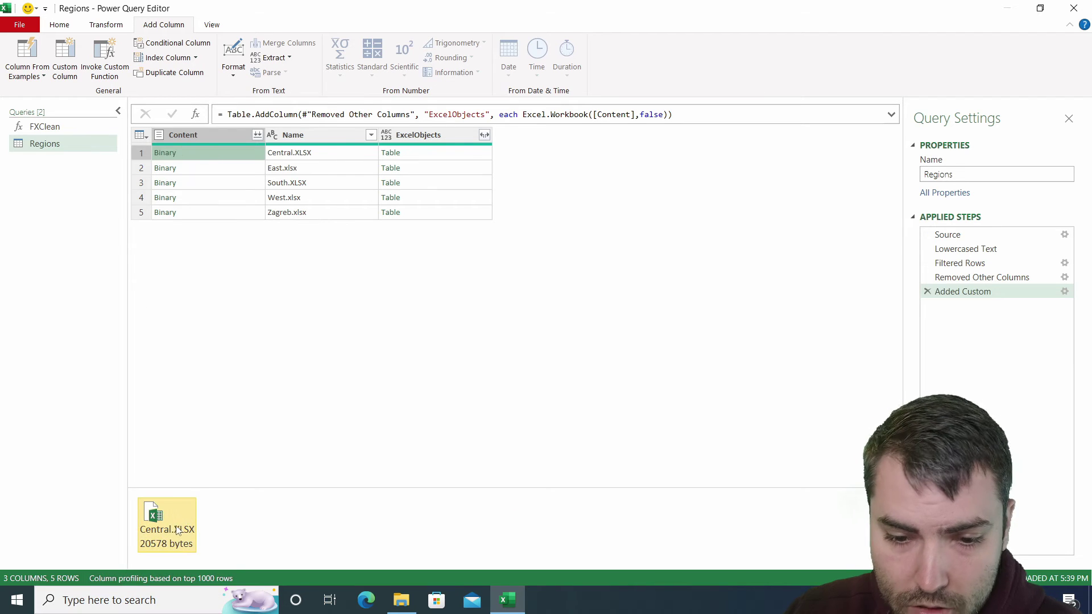
click(467, 152)
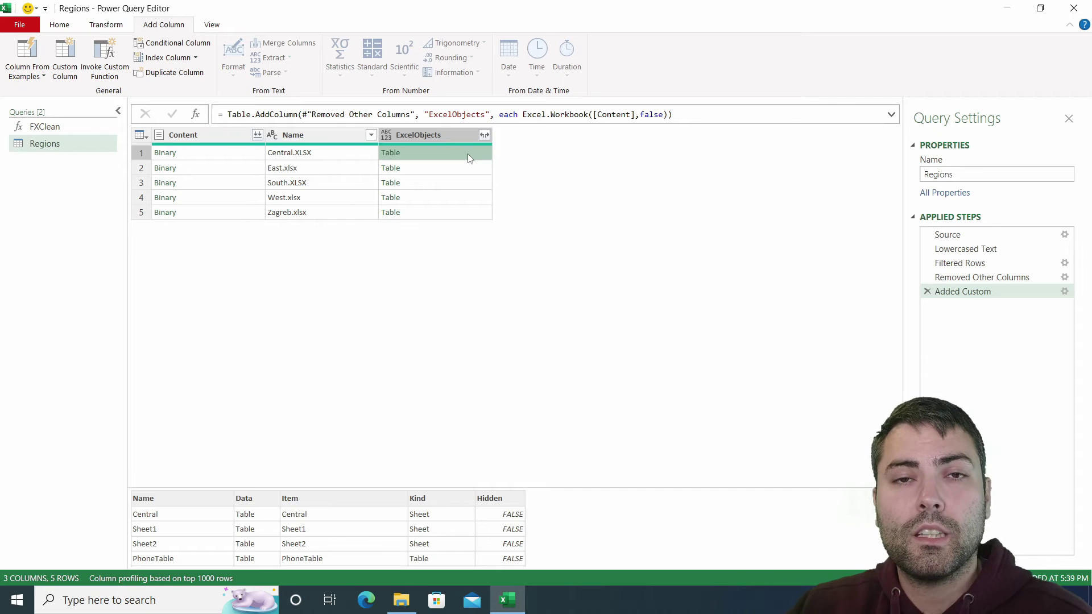
click(209, 156)
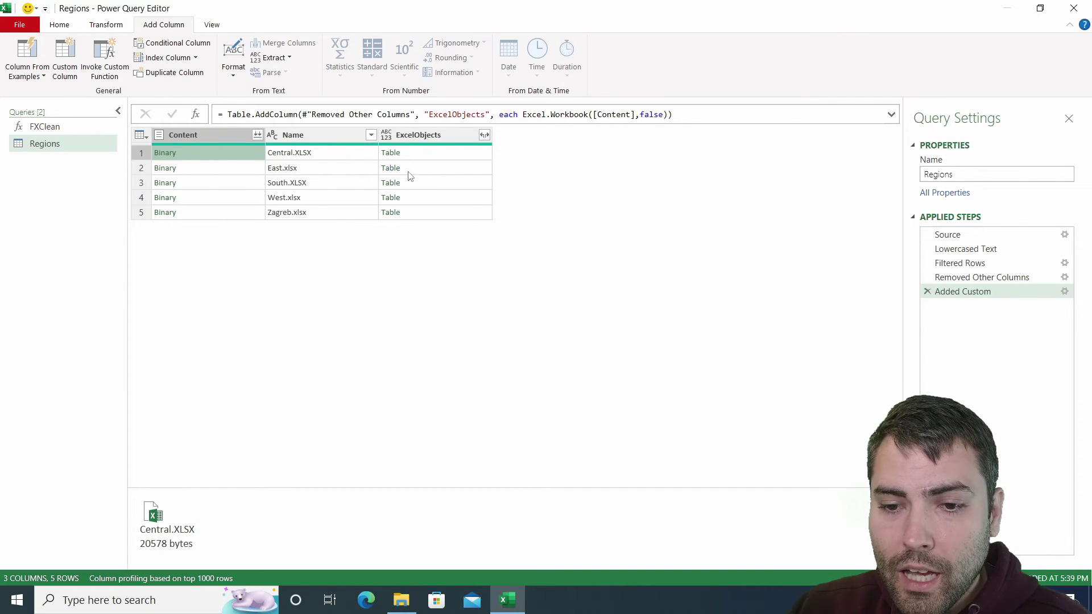
click(447, 157)
click(447, 181)
click(442, 150)
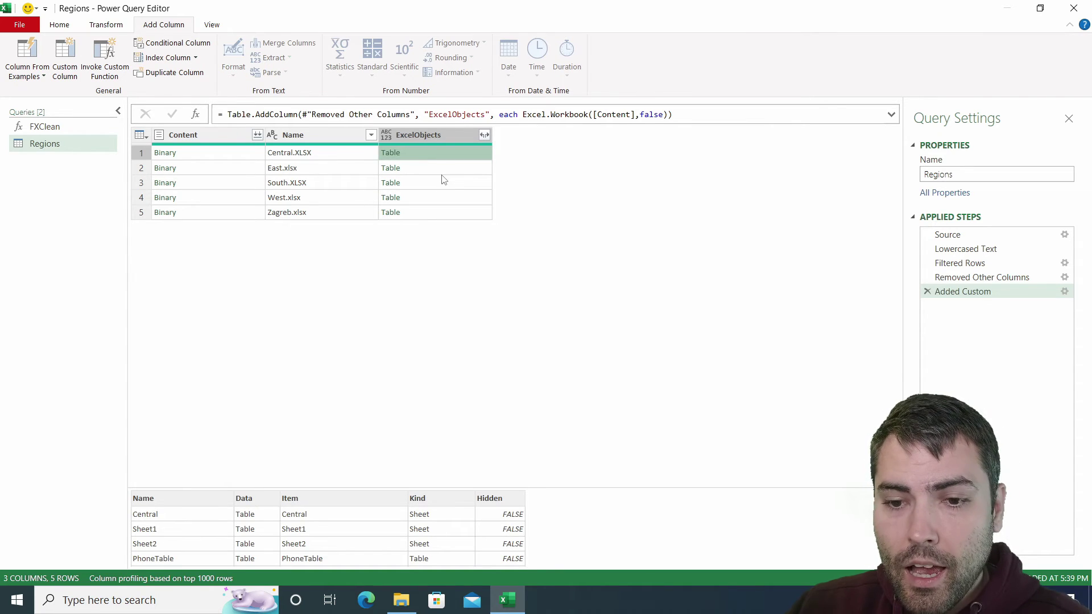
click(444, 169)
click(444, 183)
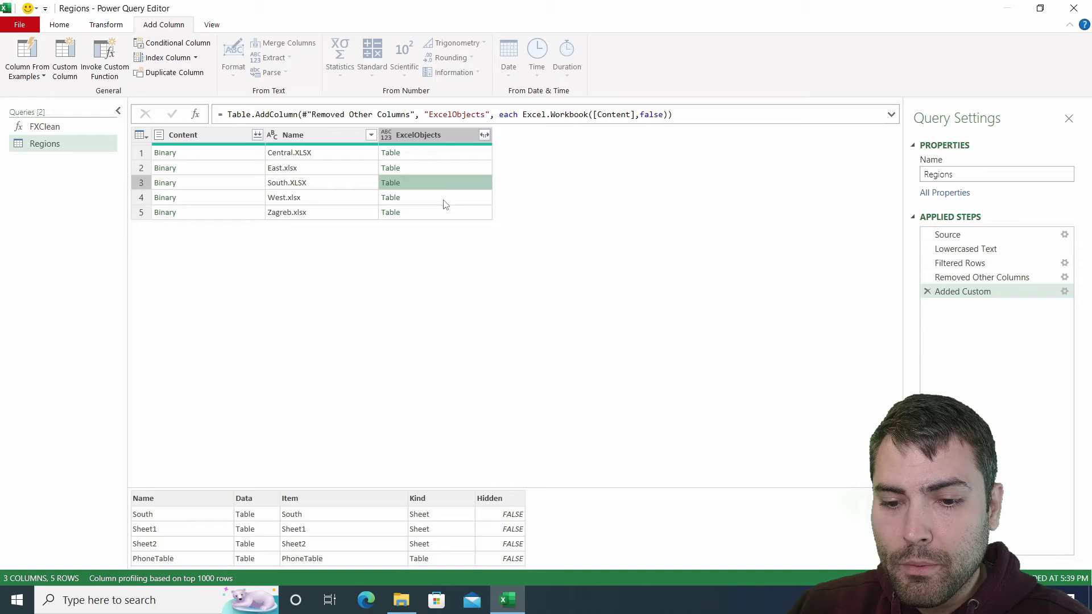
click(443, 212)
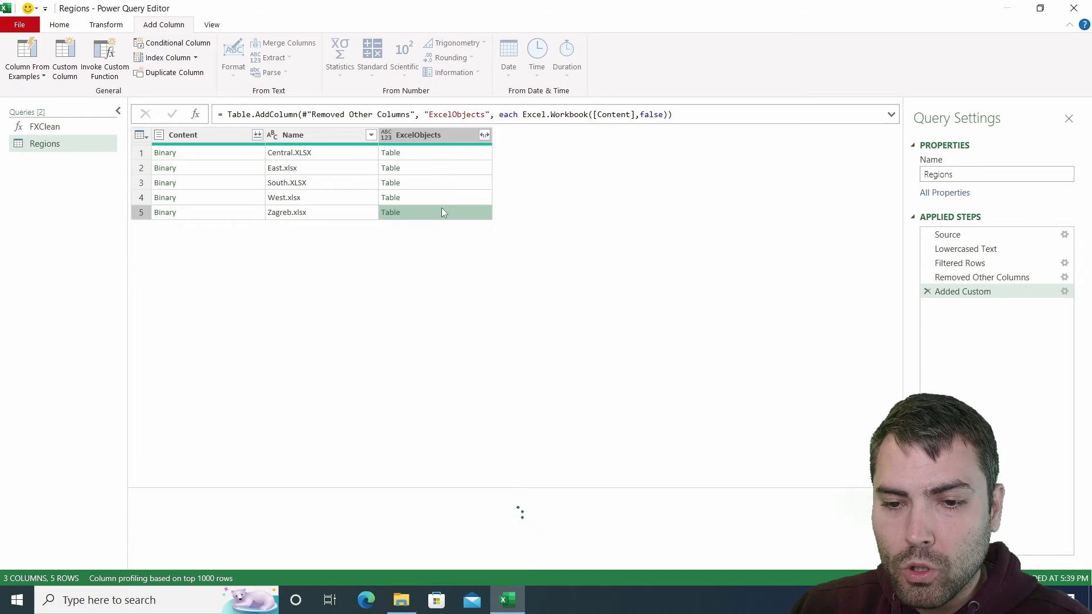
Remove the Content column
click(481, 135)
right_click(239, 137)
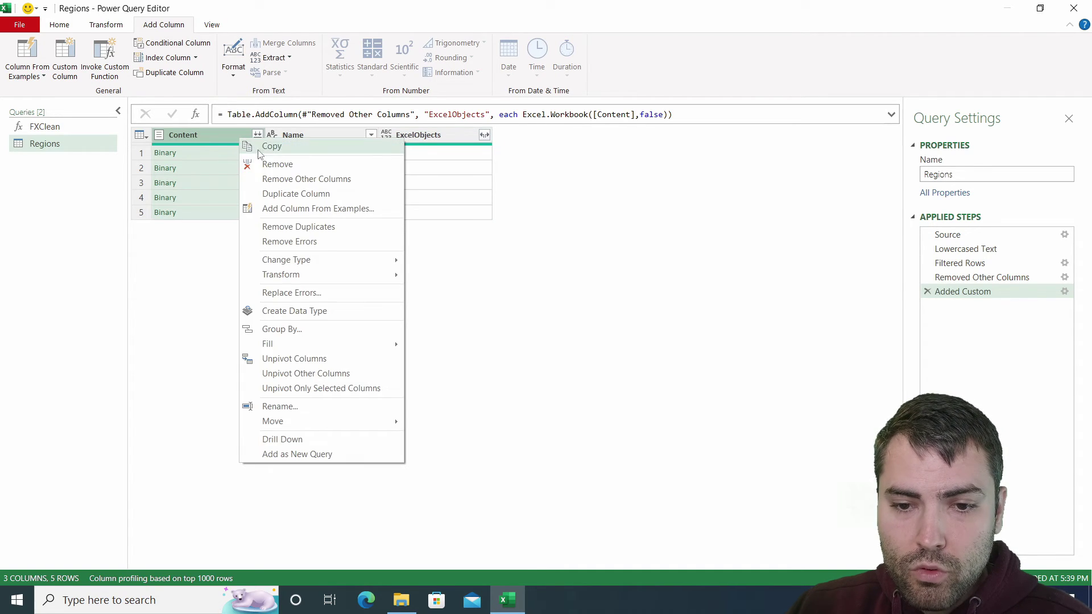
click(277, 164)
Expand ExcelObjects into its columns without the original column name prefix
click(370, 135)
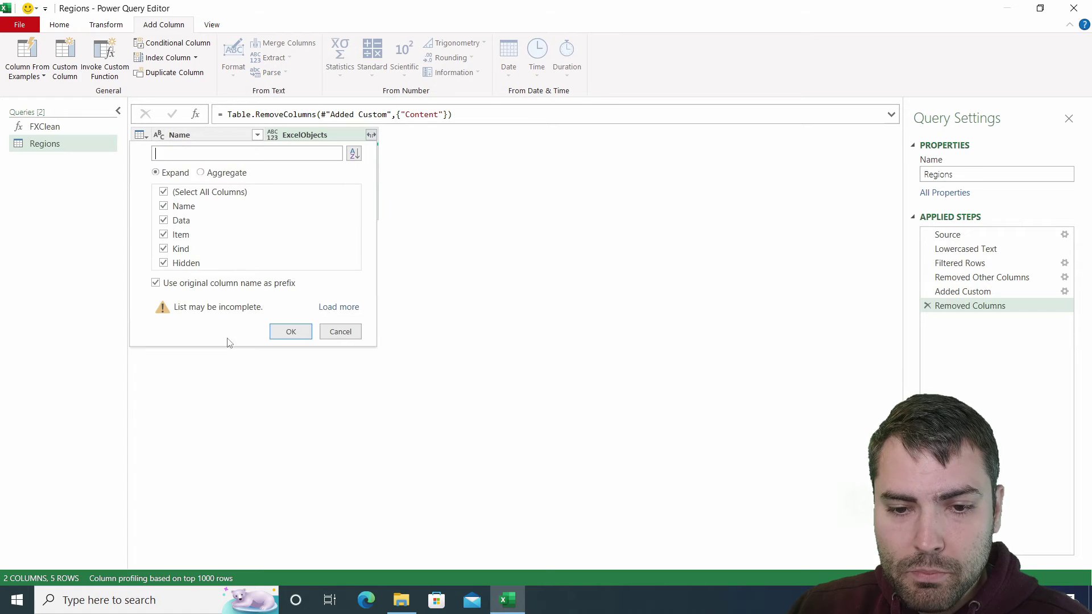
click(216, 284)
click(295, 331)
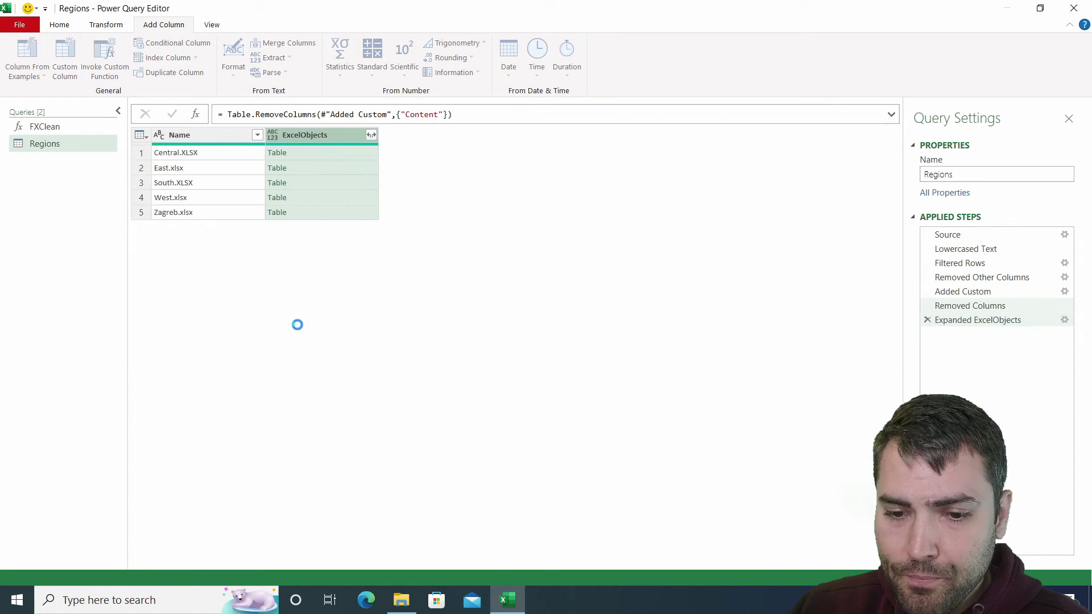
click(301, 183)
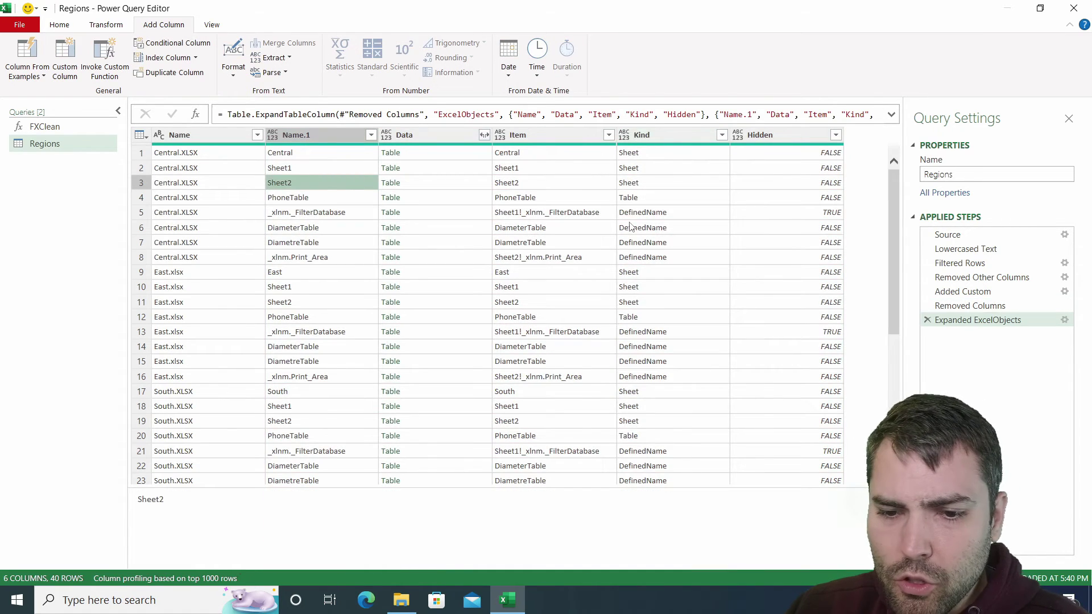
scroll(631, 228, down, 1)
scroll(649, 353, up, 1)
Filter the Kind column to keep only rows equal to Sheet
click(658, 171)
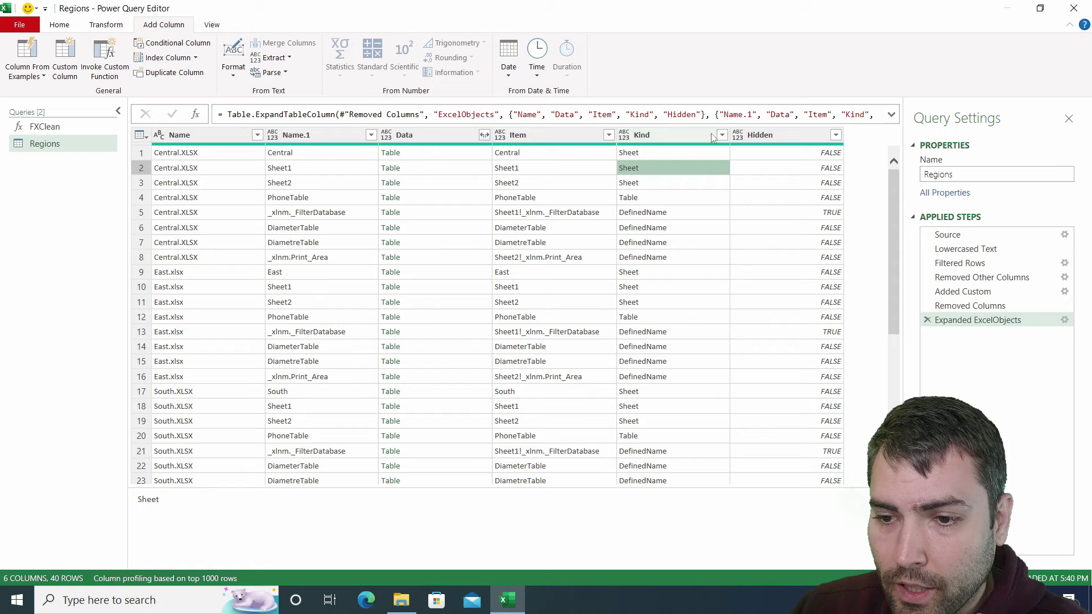
right_click(682, 151)
mouse_move(728, 176)
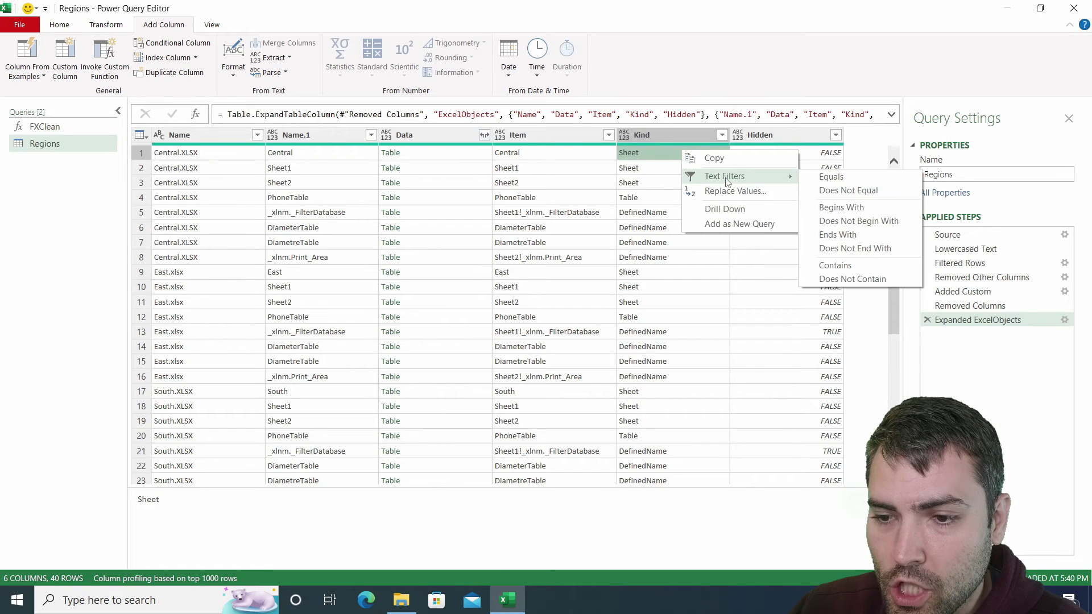
click(822, 175)
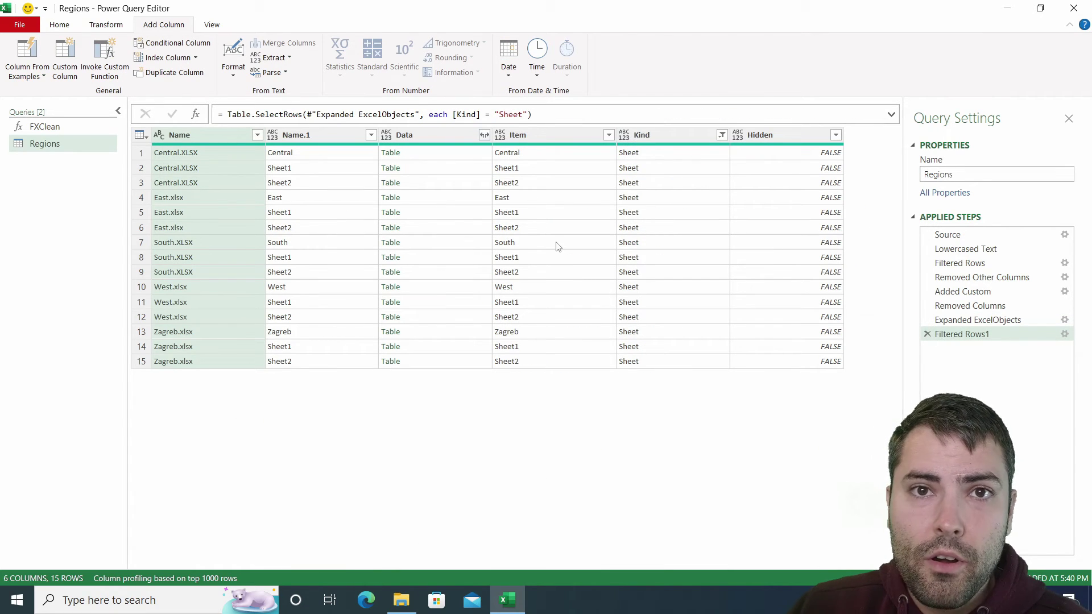
click(549, 154)
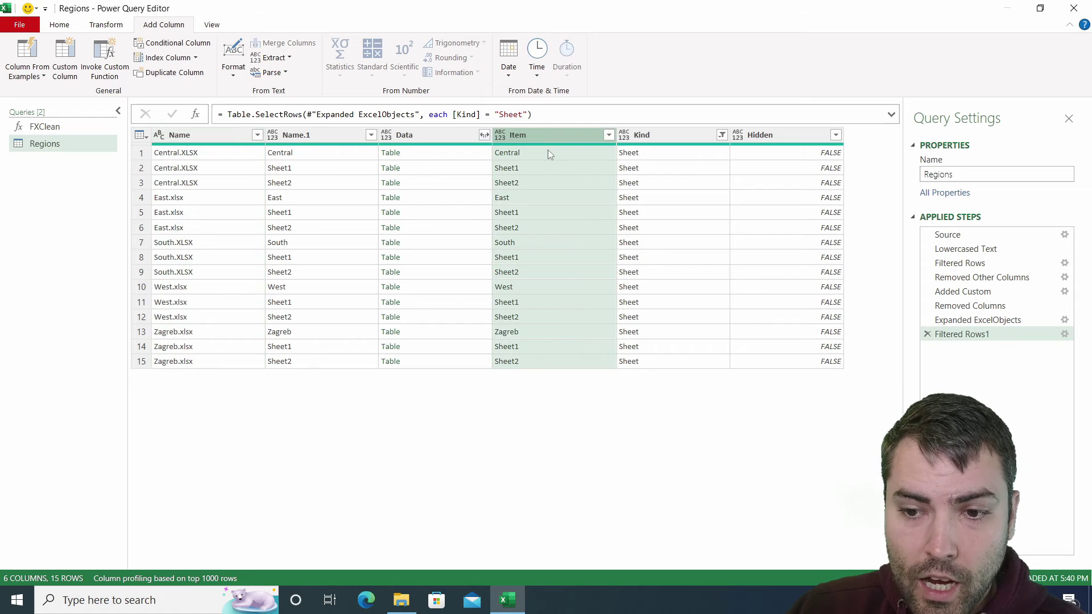
click(537, 155)
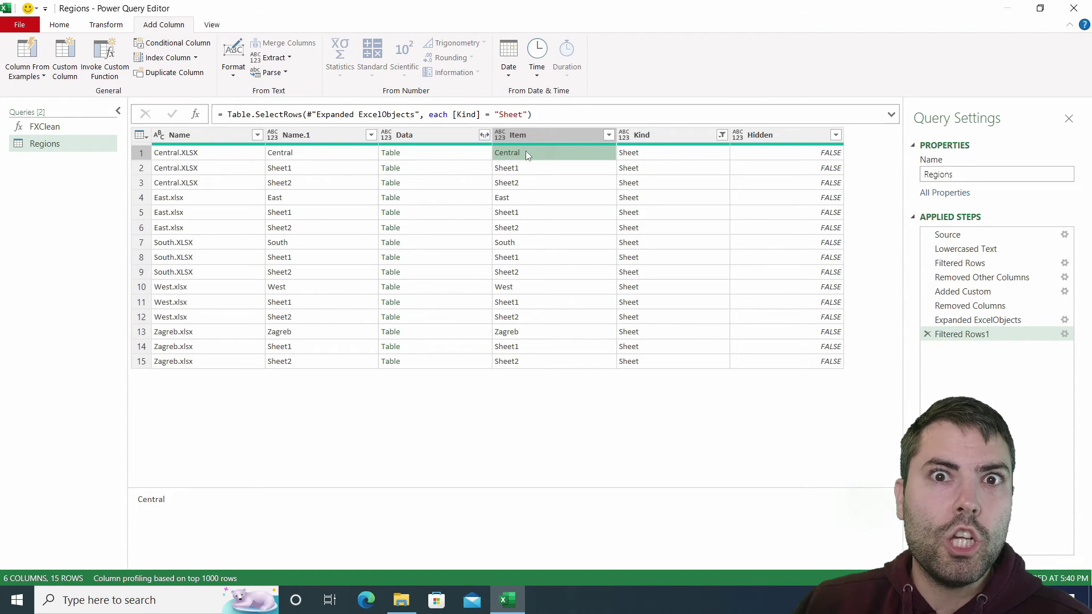
Filter out Item values beginning with 'S' to drop the Sheet entries
click(569, 134)
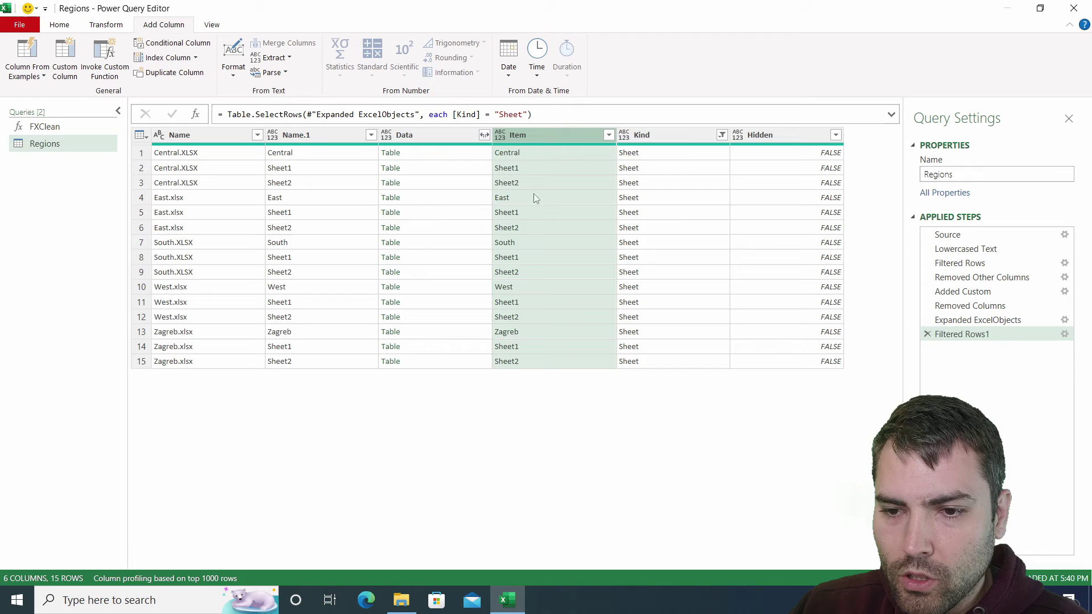
click(608, 134)
mouse_move(487, 239)
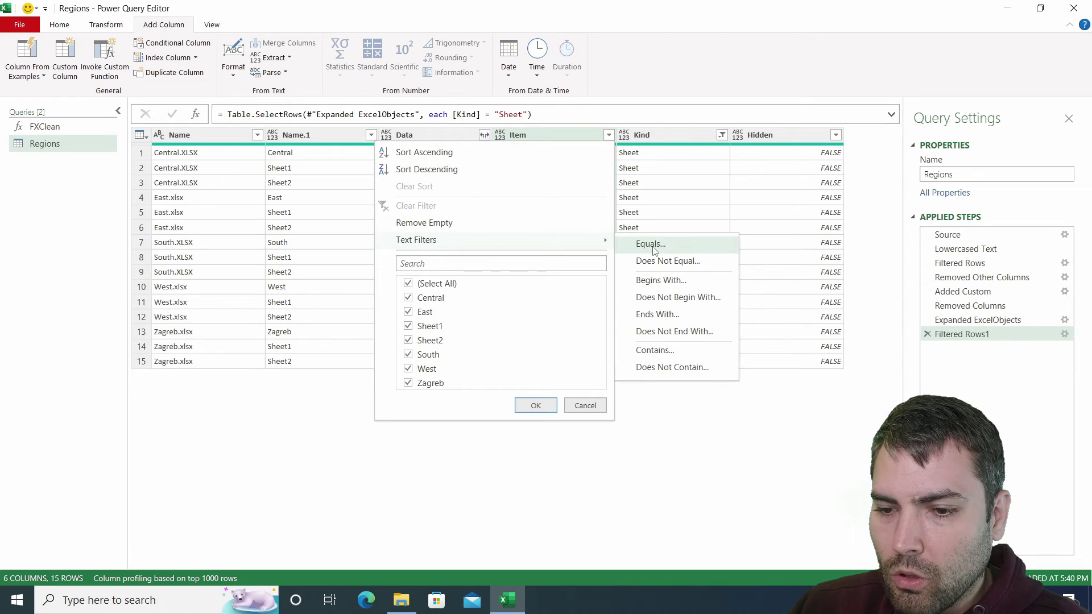
click(679, 297)
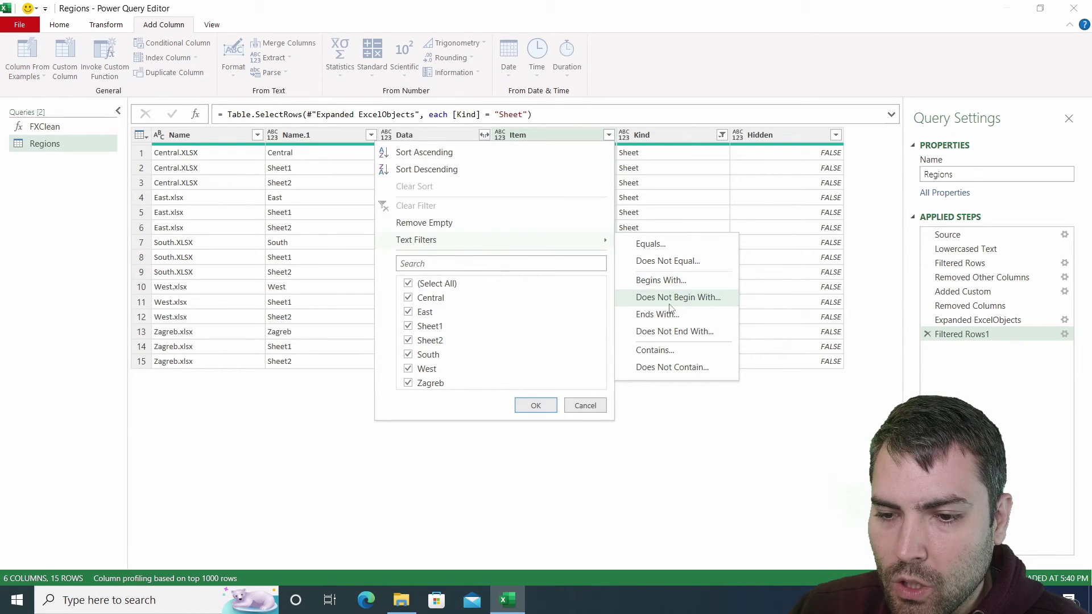
text(Sheet)
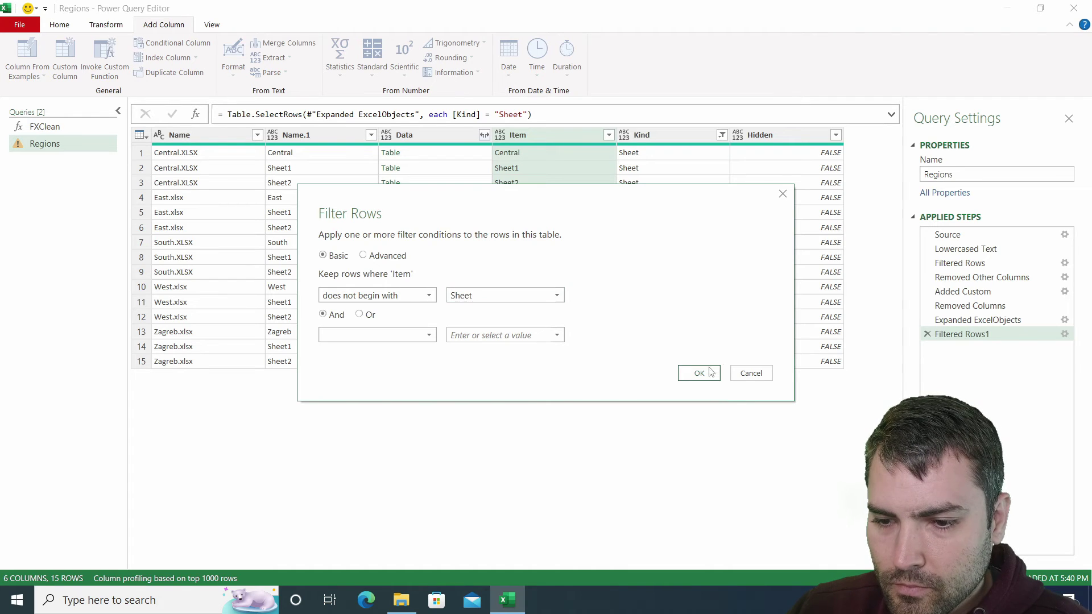
click(699, 373)
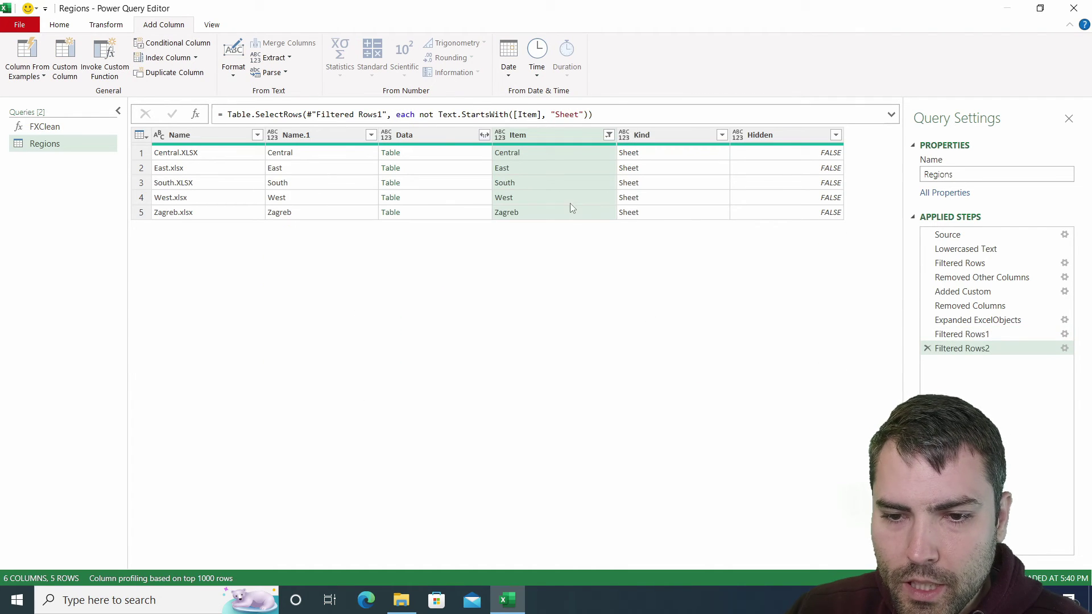
Keep only the Item and Data columns and preview Central's data table
click(445, 135)
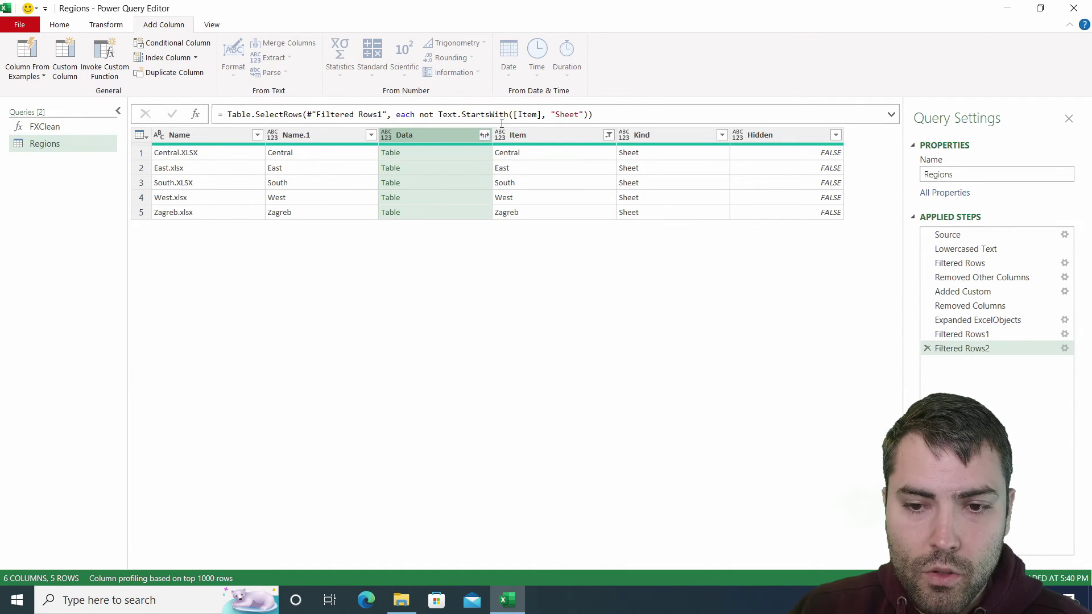
click(542, 134)
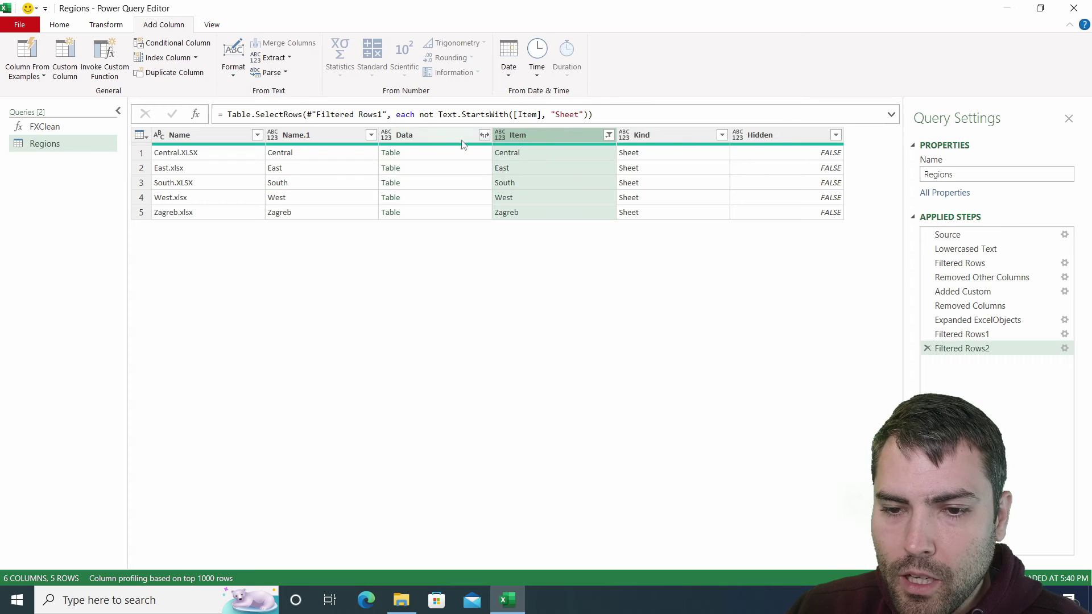
ctrl+click(421, 134)
right_click(421, 134)
click(455, 176)
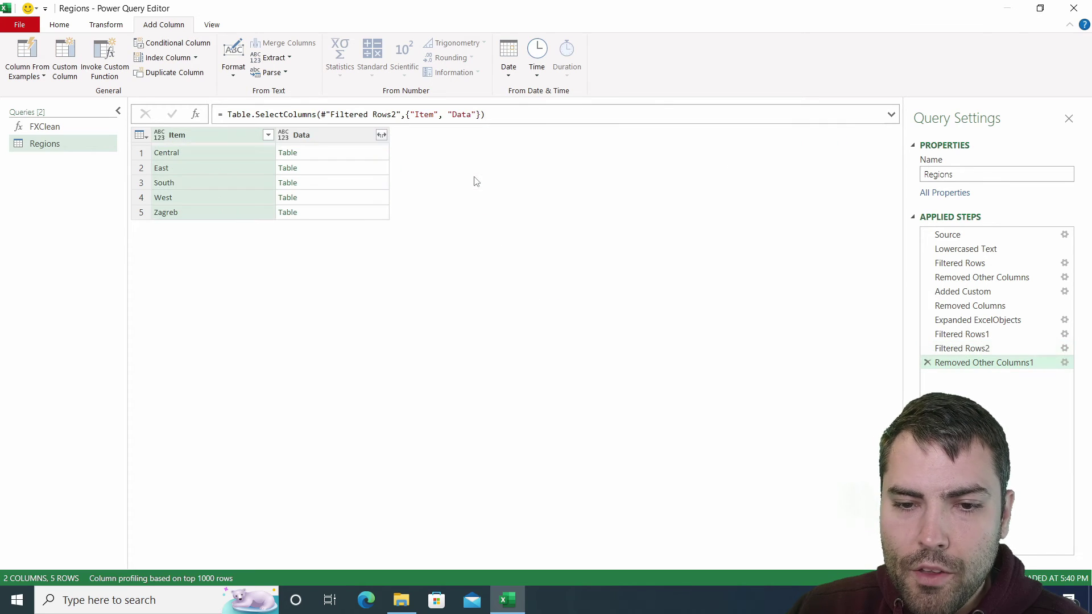
click(348, 154)
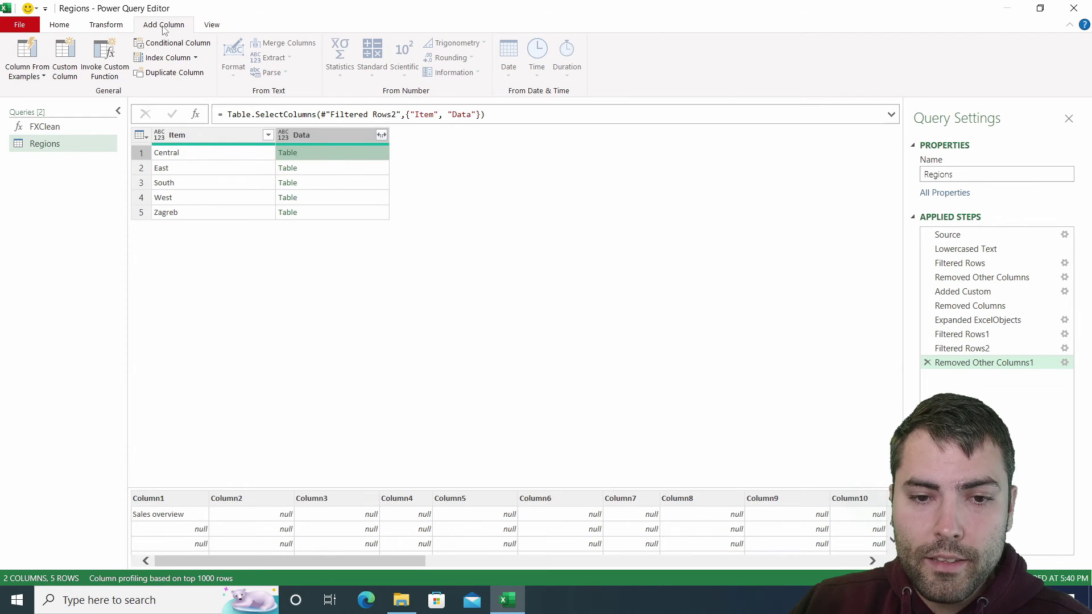
Invoke FXClean as a new CleanedData column, feeding the Data column into InputTable
click(112, 58)
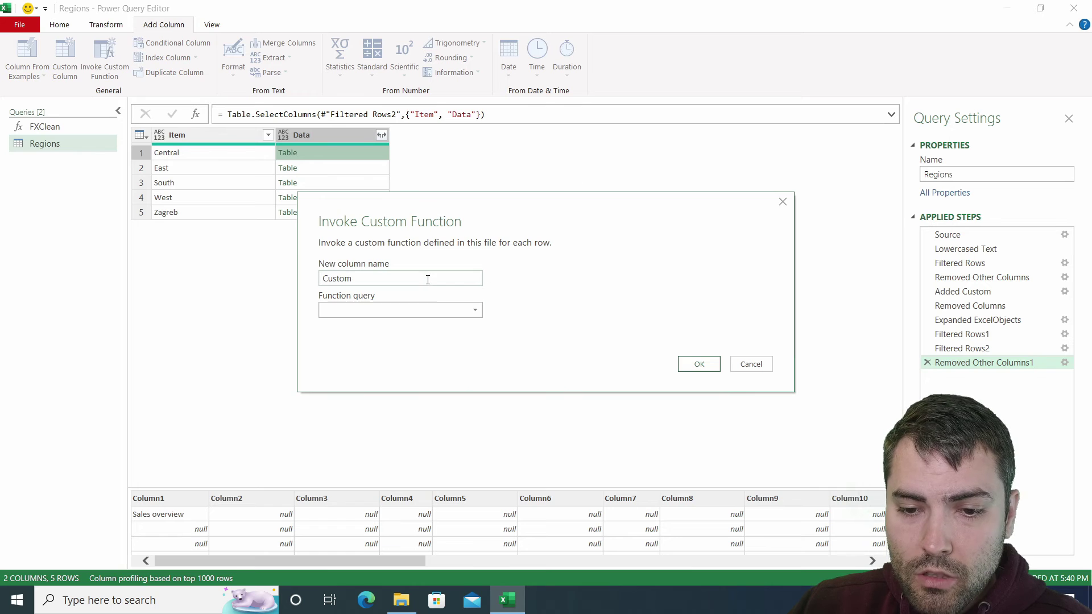
text(Cleande)
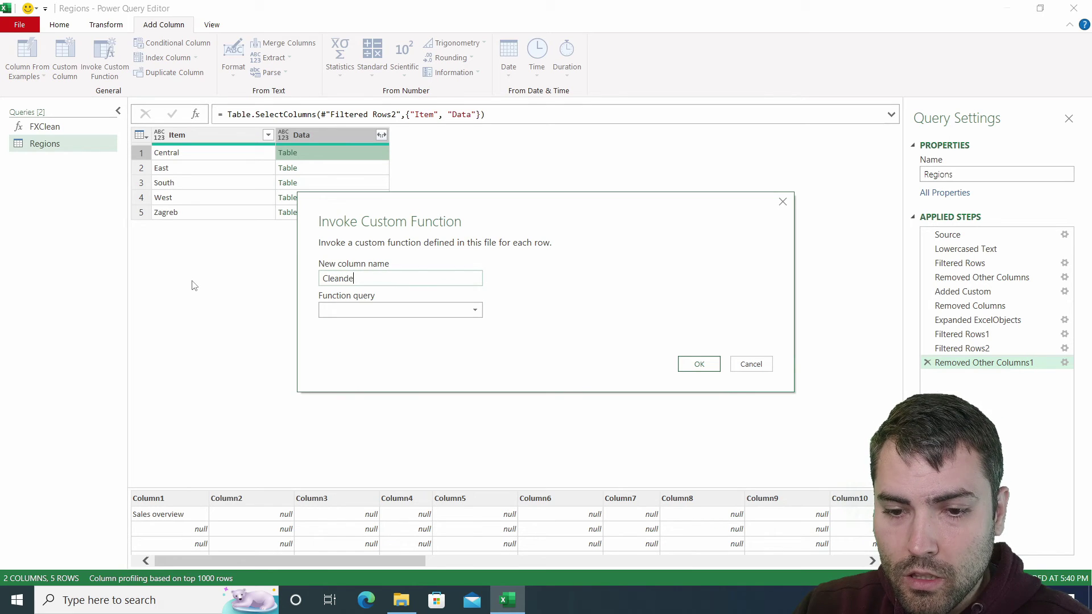
key(BackSpace)
key(BackSpace)
text(edD)
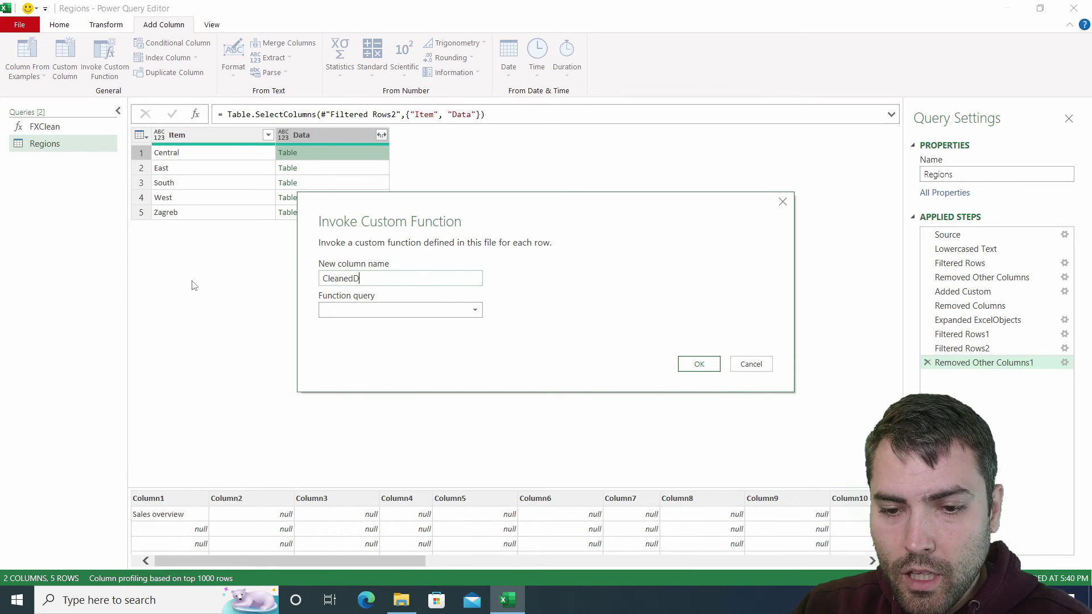
text(ate)
text(ata)
click(375, 309)
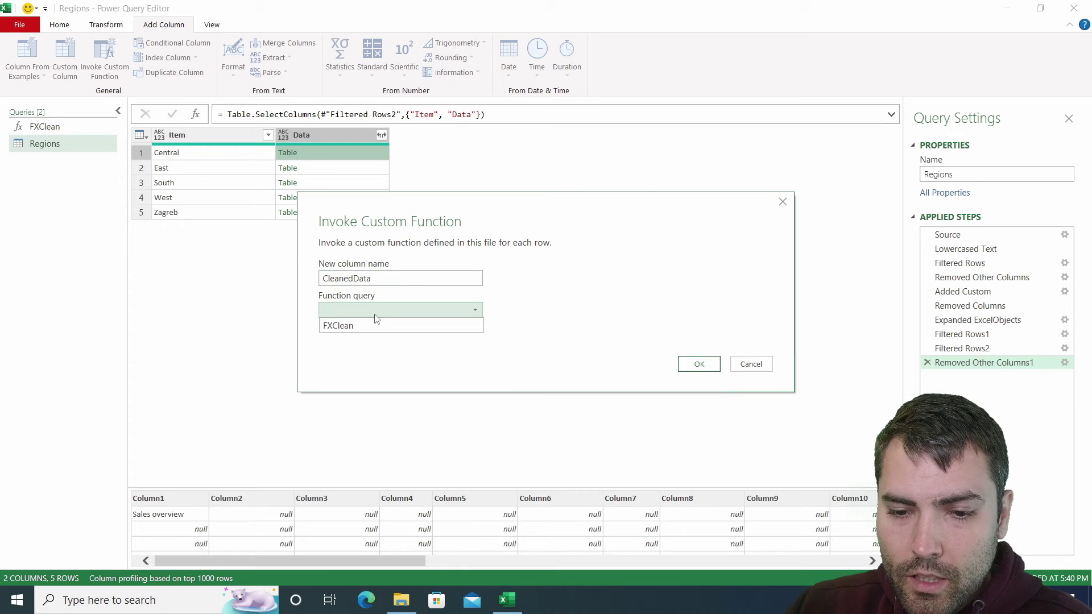
click(370, 320)
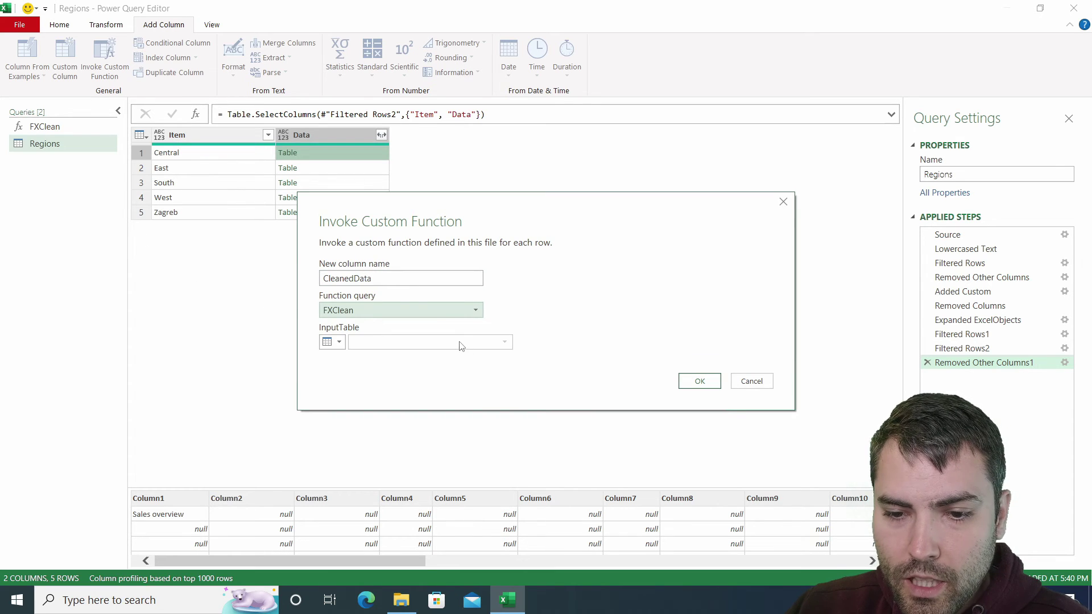
click(331, 342)
click(367, 373)
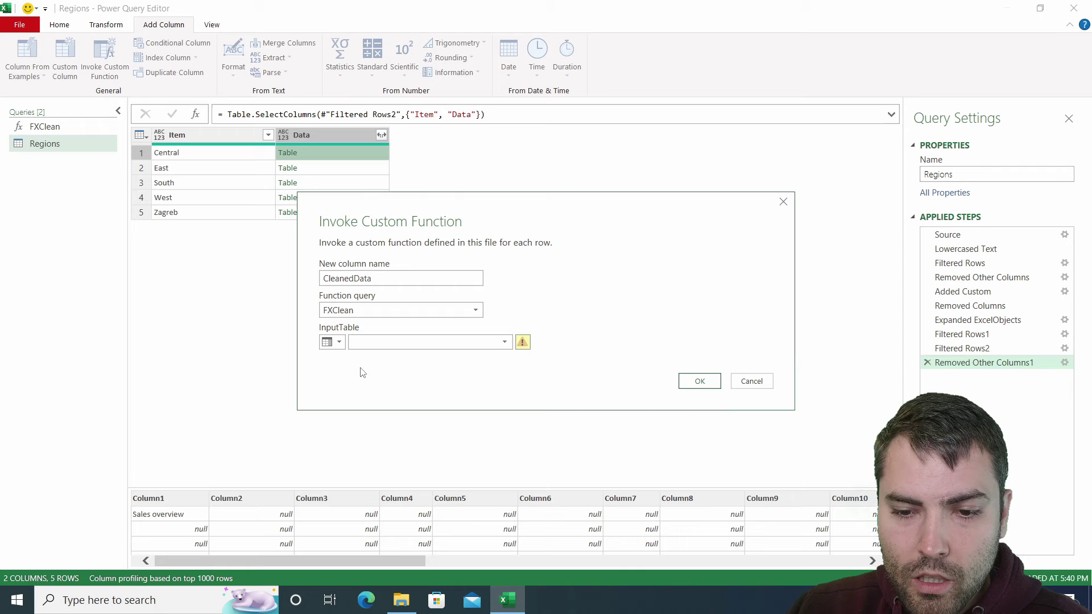
click(415, 342)
click(373, 370)
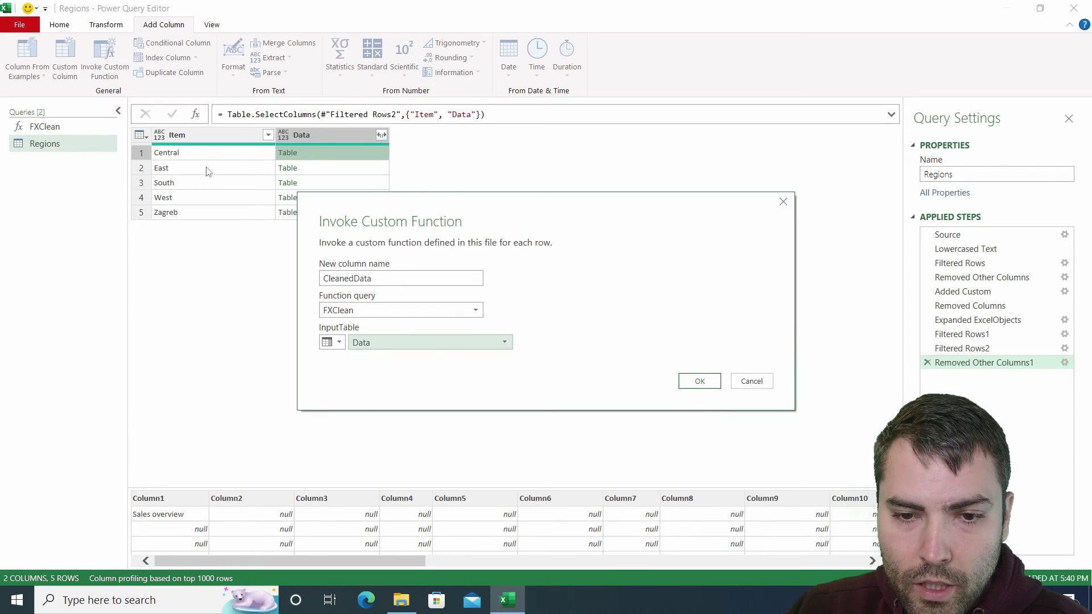
drag(421, 227, 484, 165)
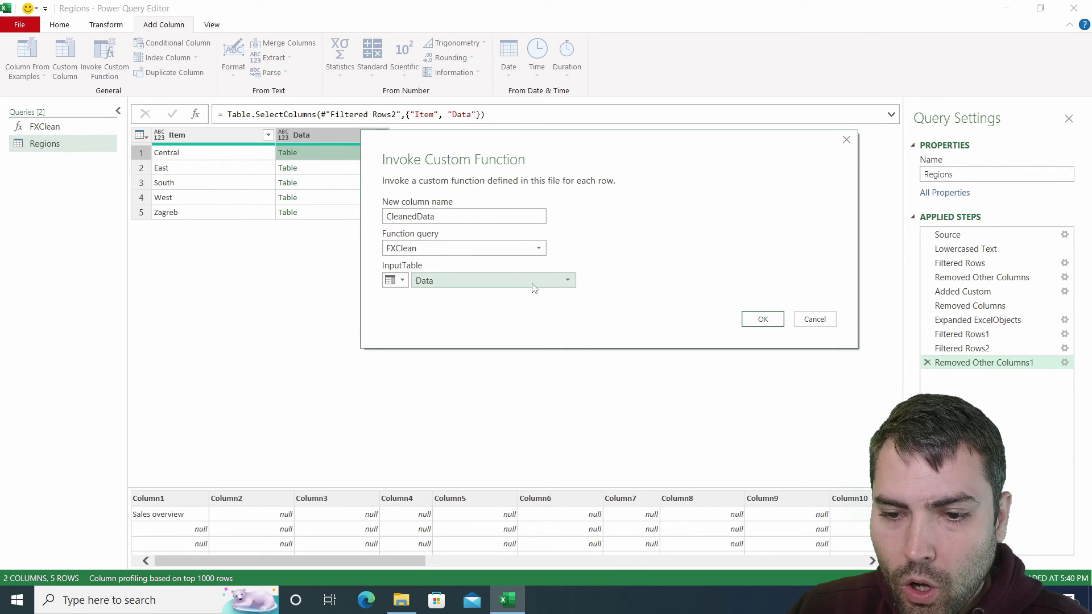
click(774, 320)
Compare raw and cleaned table previews for Central, East, Zagreb and other regions
click(334, 153)
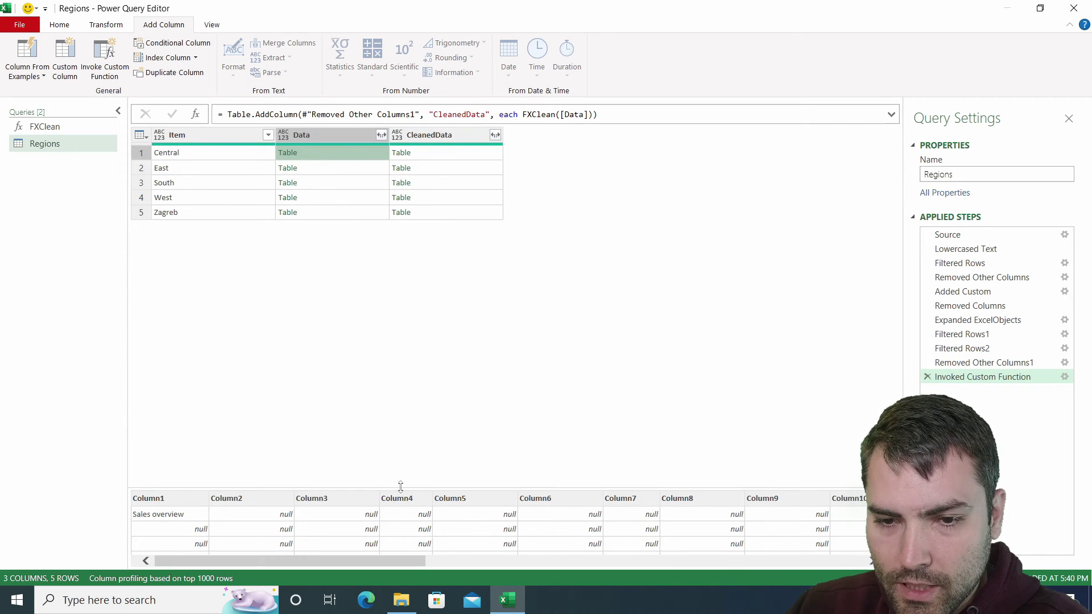
drag(400, 486, 398, 321)
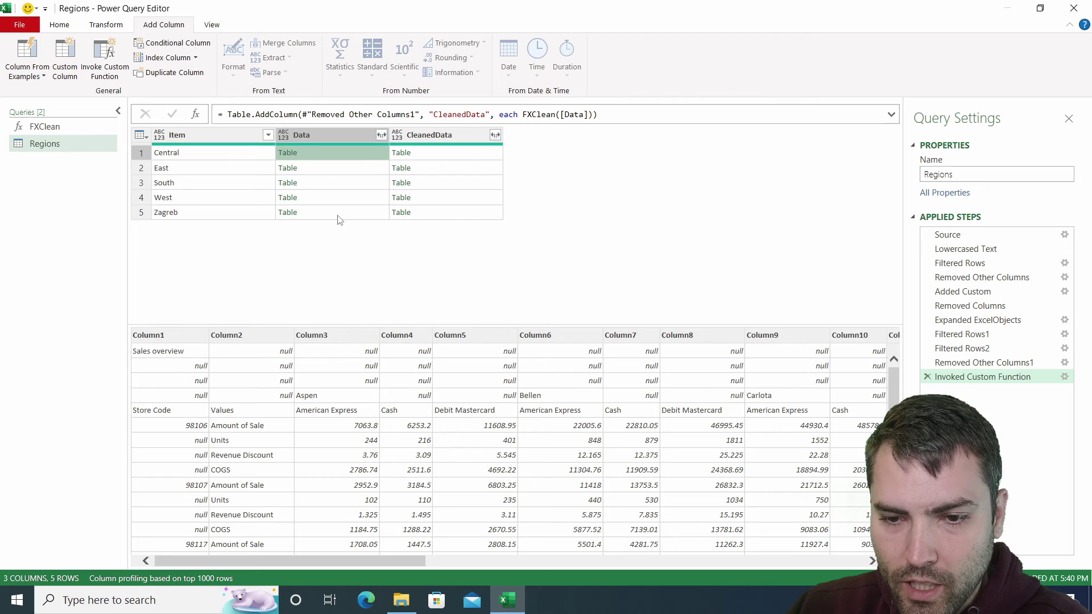
click(448, 152)
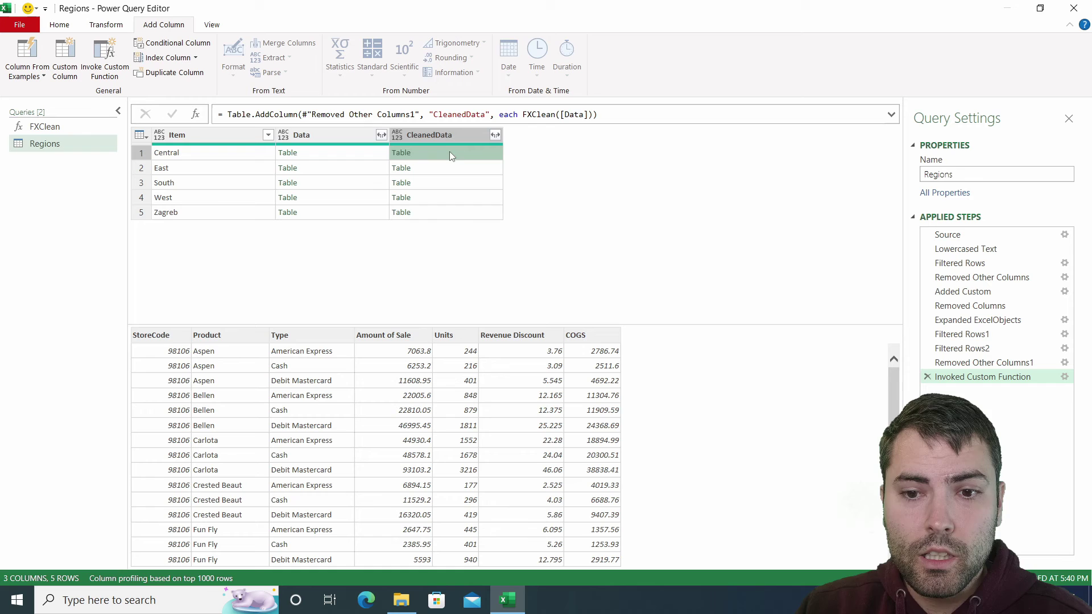
click(357, 173)
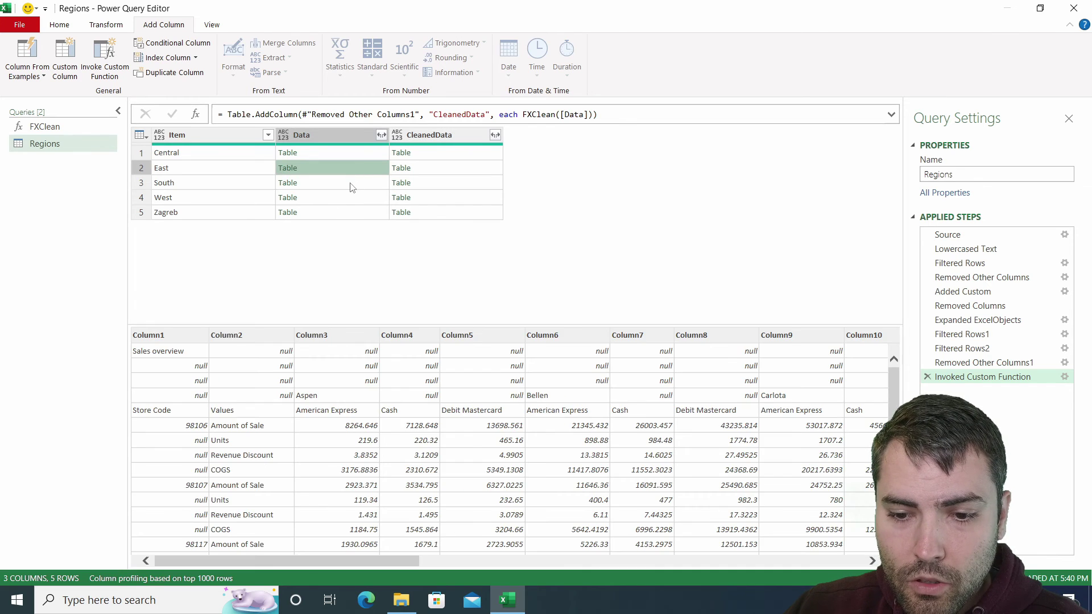
click(349, 183)
click(346, 197)
click(343, 212)
click(452, 159)
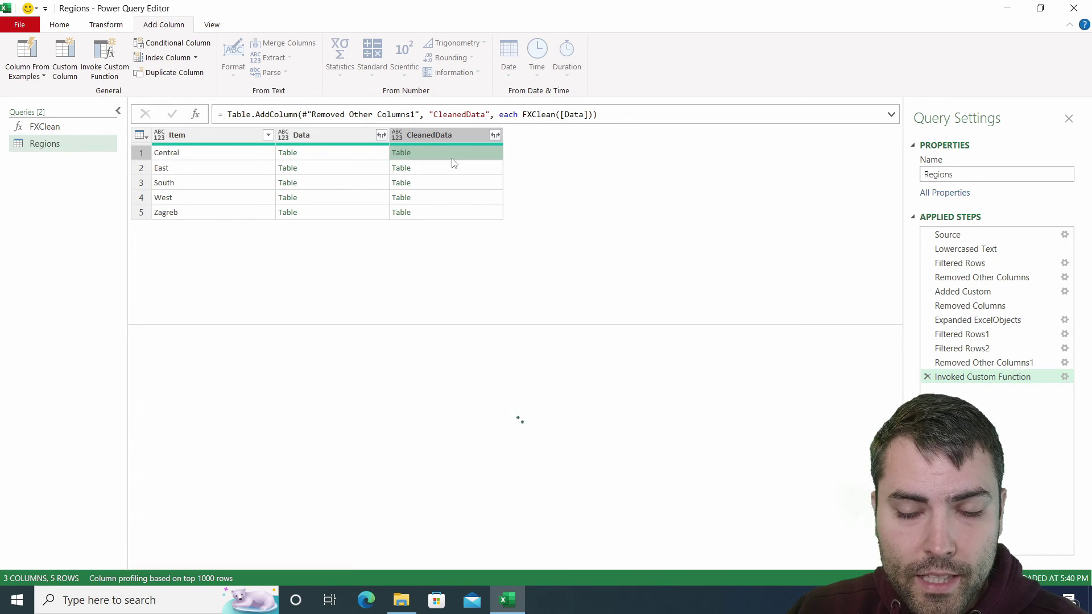
click(311, 135)
Remove the raw Data column and expand CleanedData into all its sales columns
right_click(312, 135)
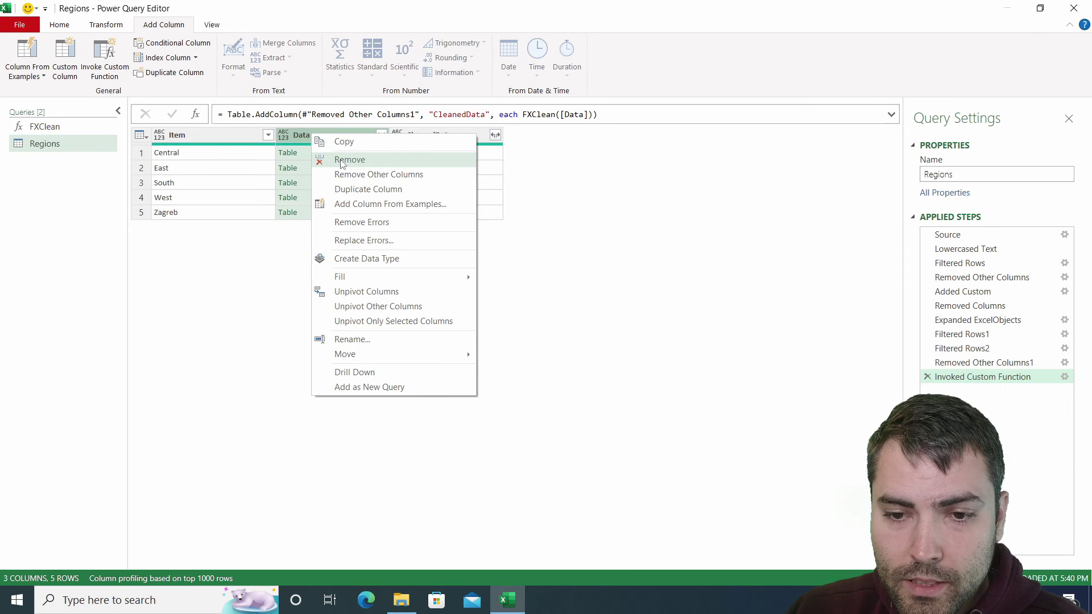
click(339, 156)
click(382, 137)
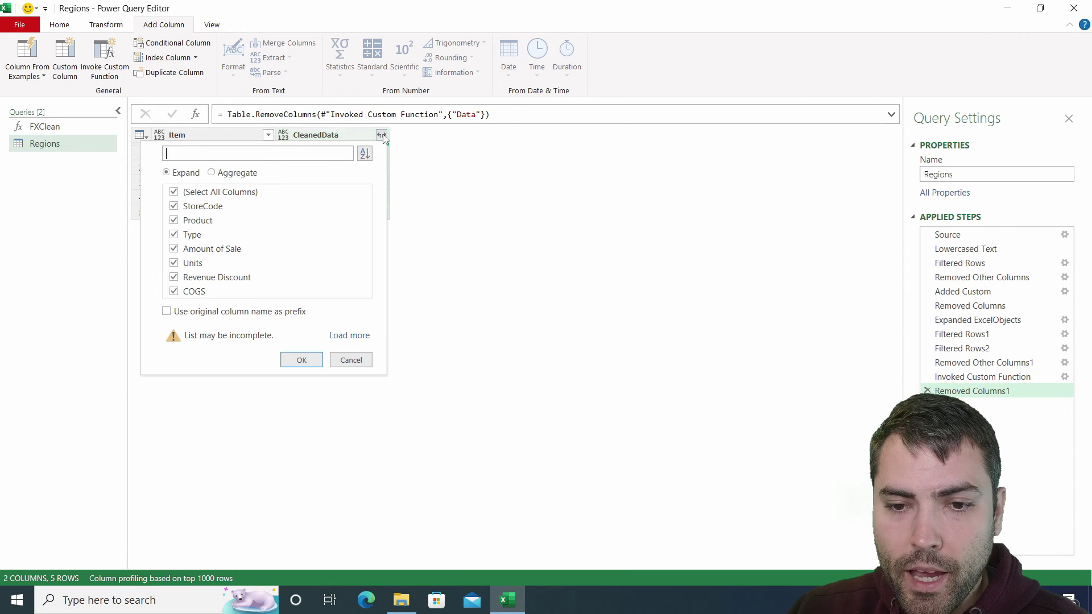
click(301, 361)
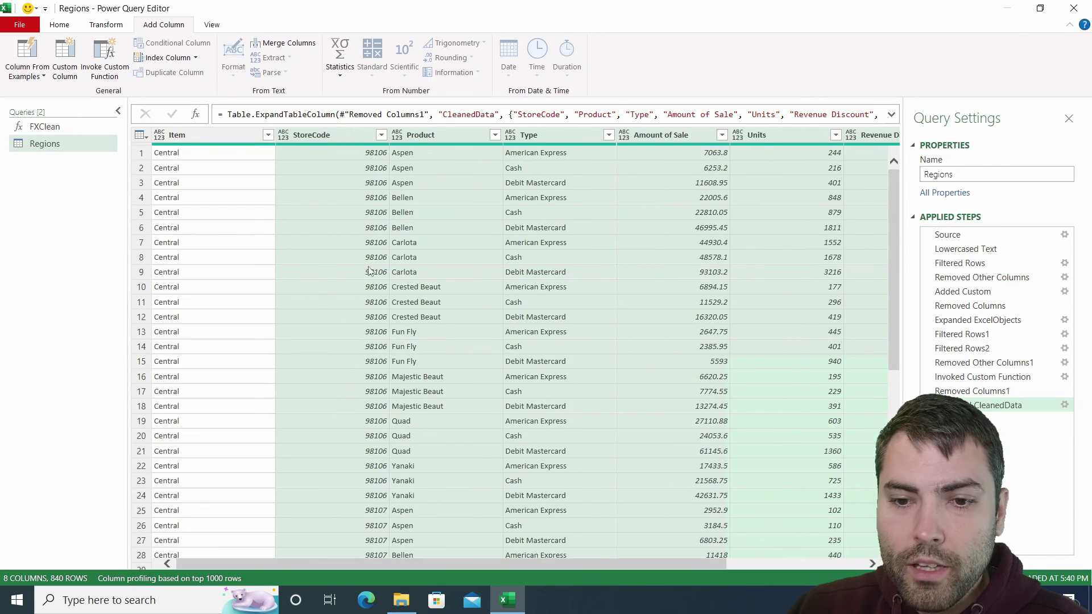
Inspect the expanded StoreCode, Amount of Sale and Units columns across the 840 rows
click(371, 215)
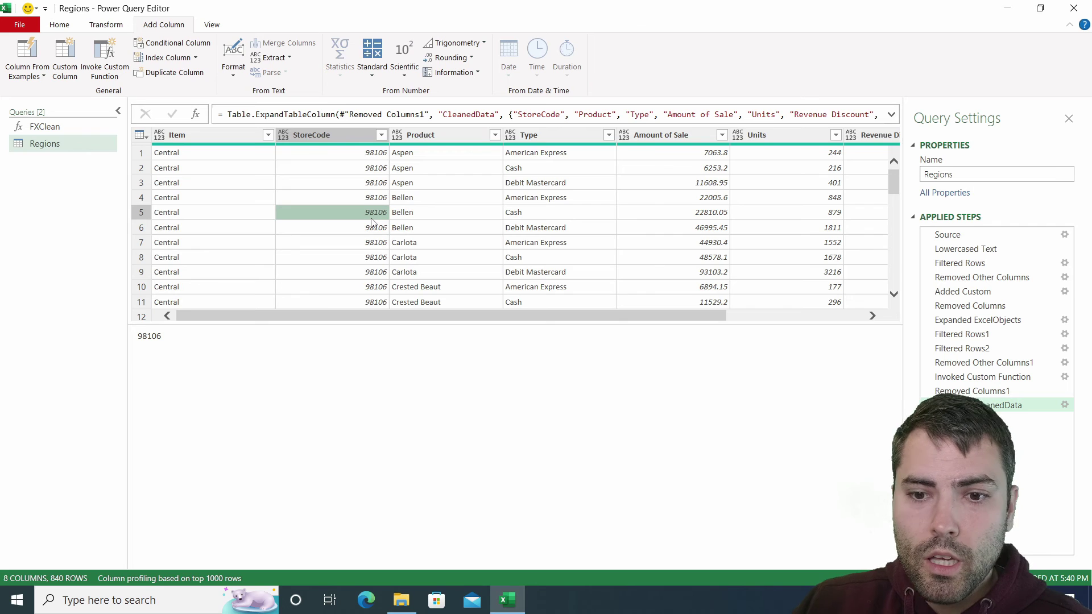
click(352, 137)
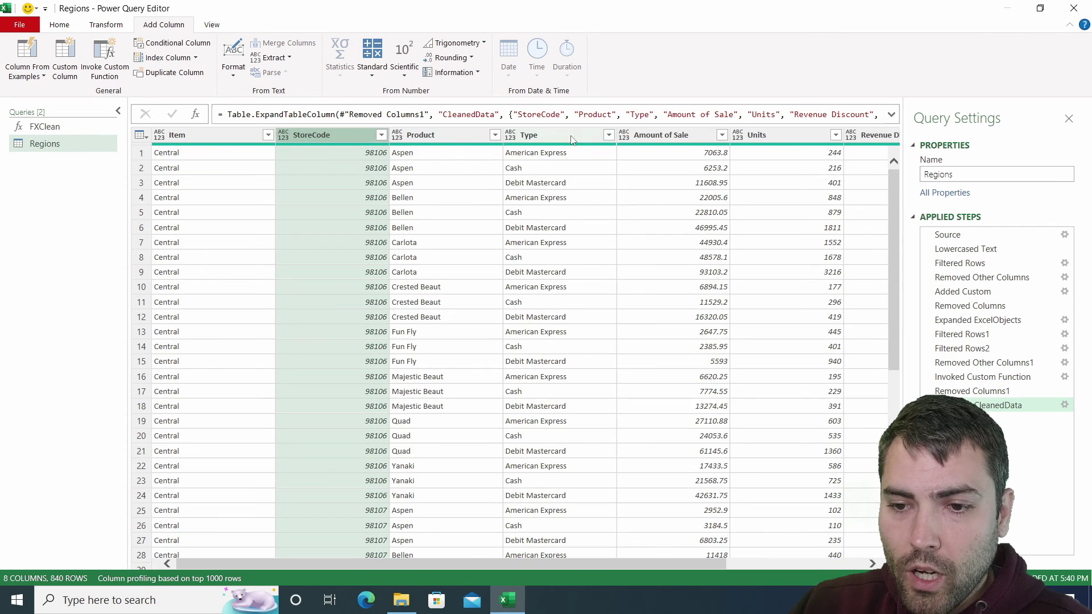
ctrl+click(654, 138)
ctrl+click(785, 136)
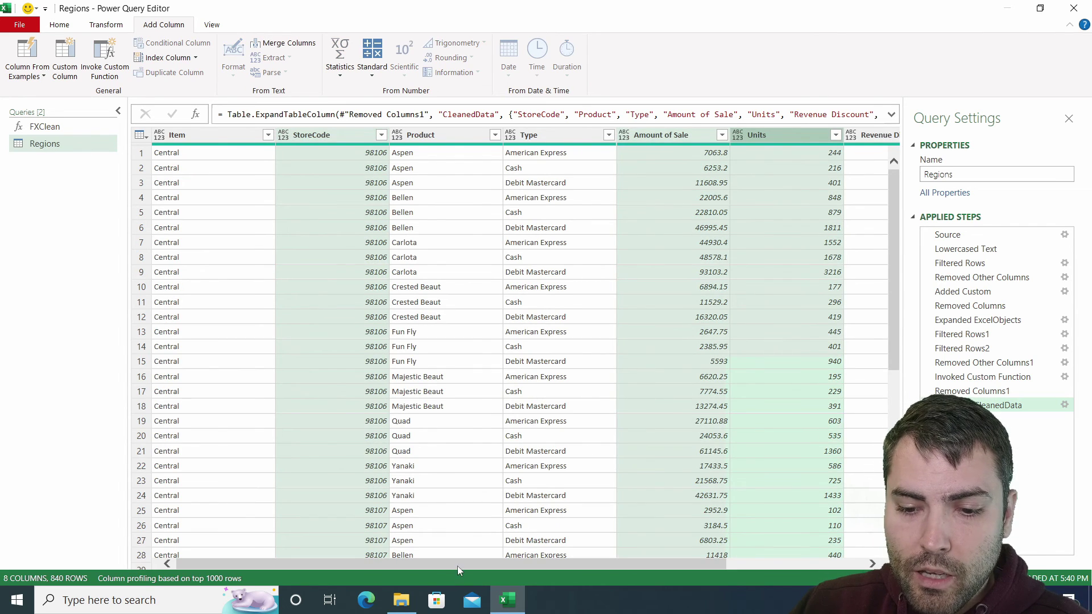
drag(455, 565, 592, 565)
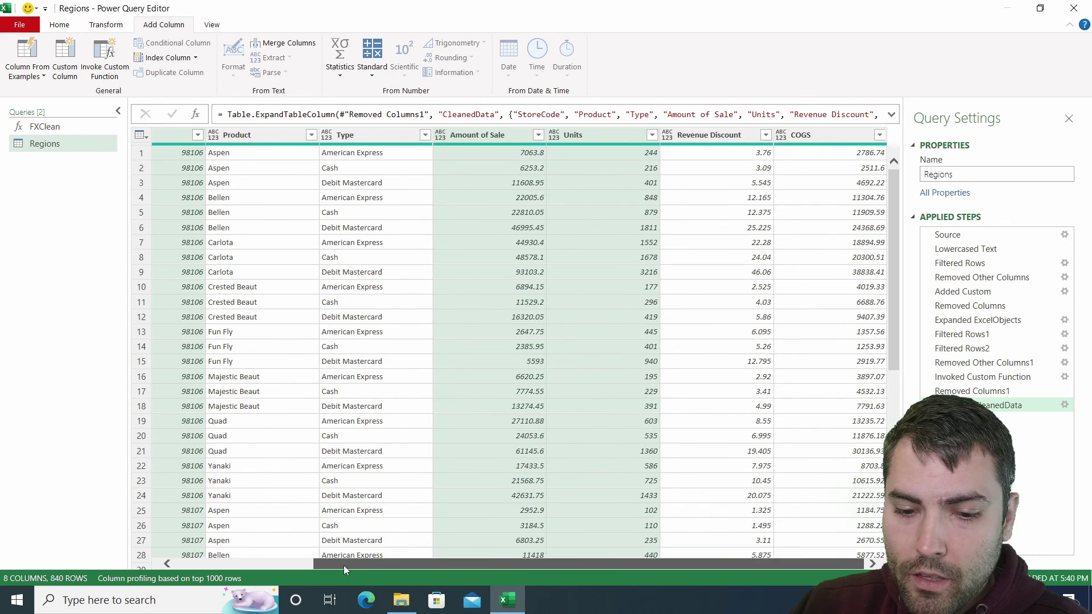
drag(346, 565, 210, 565)
click(232, 173)
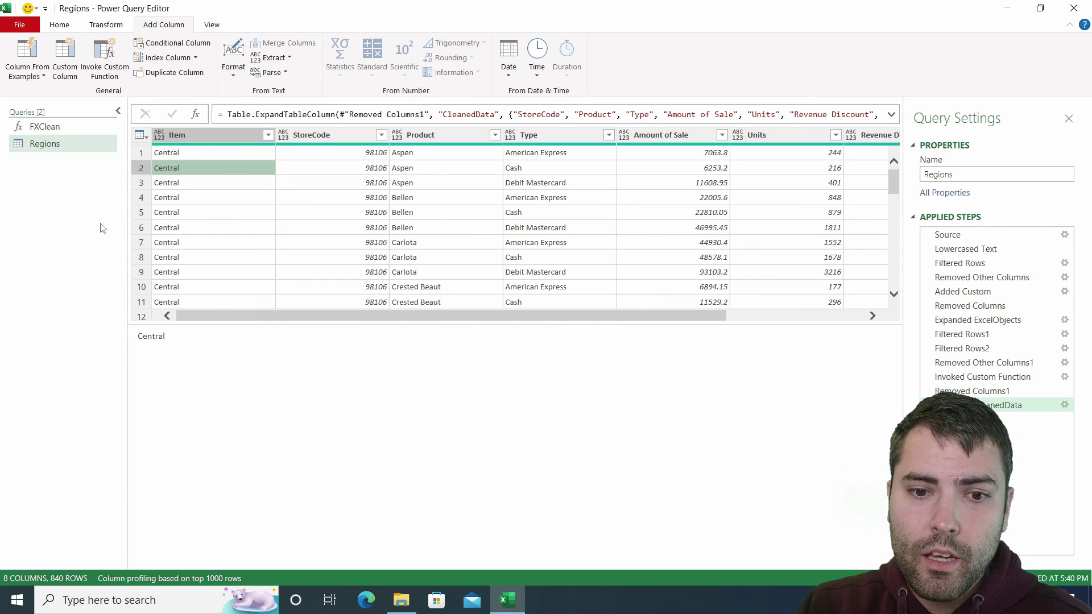
click(51, 148)
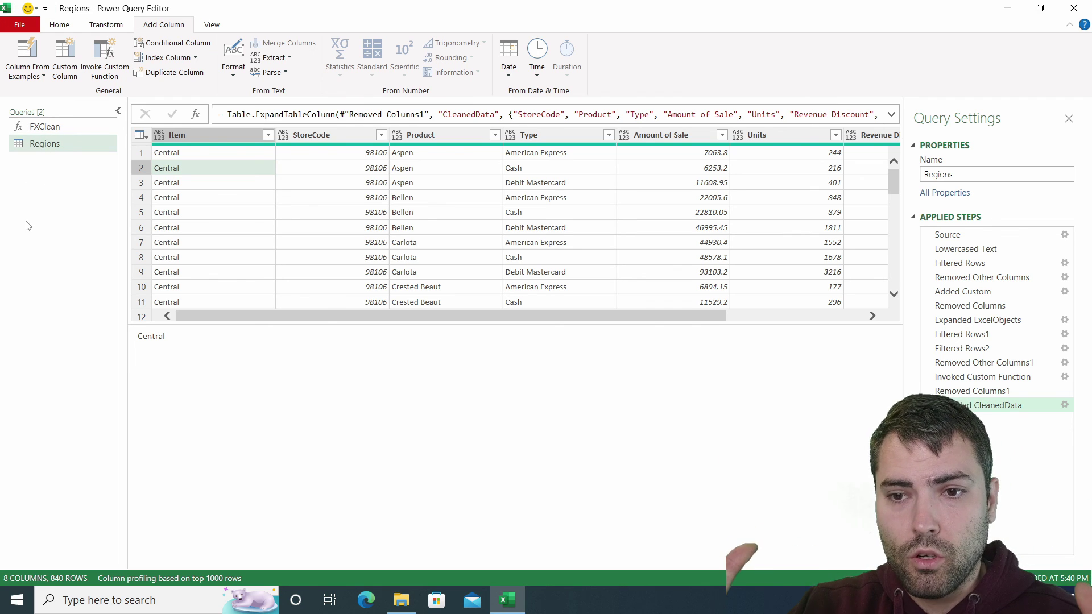
right_click(49, 149)
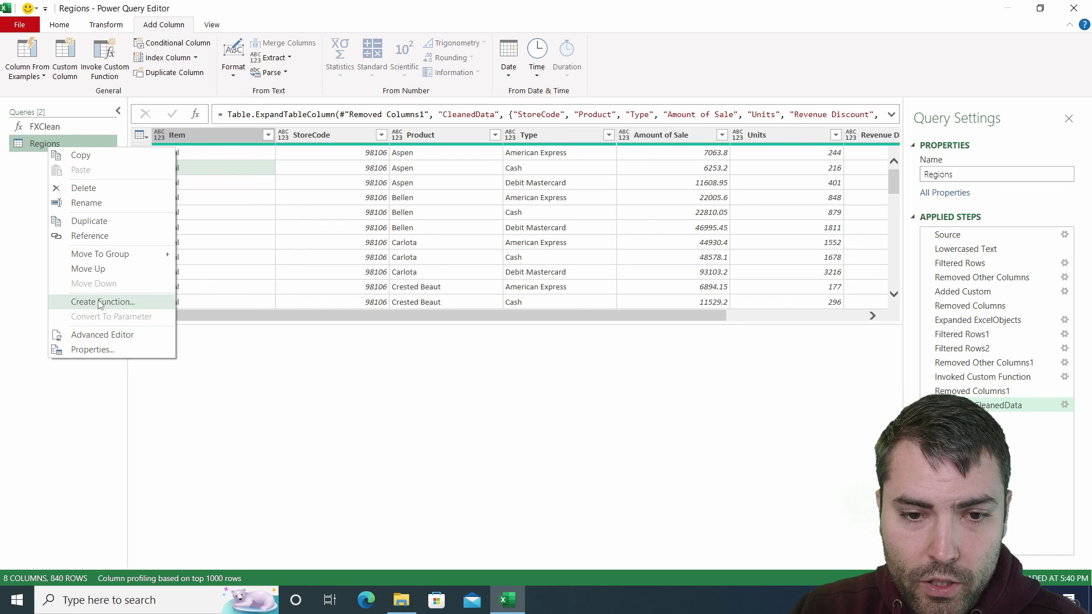
click(27, 193)
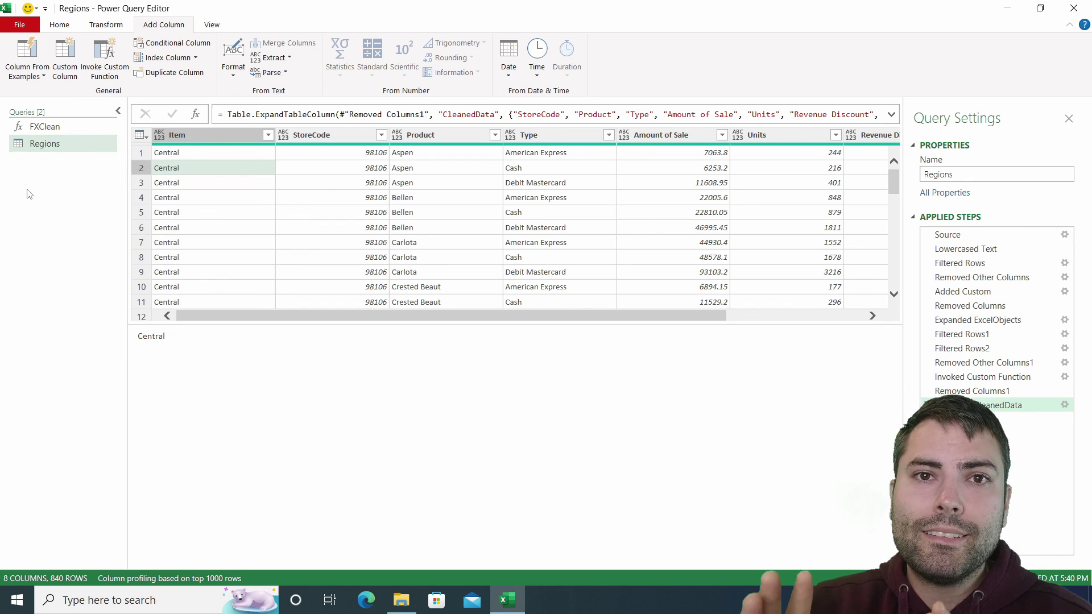